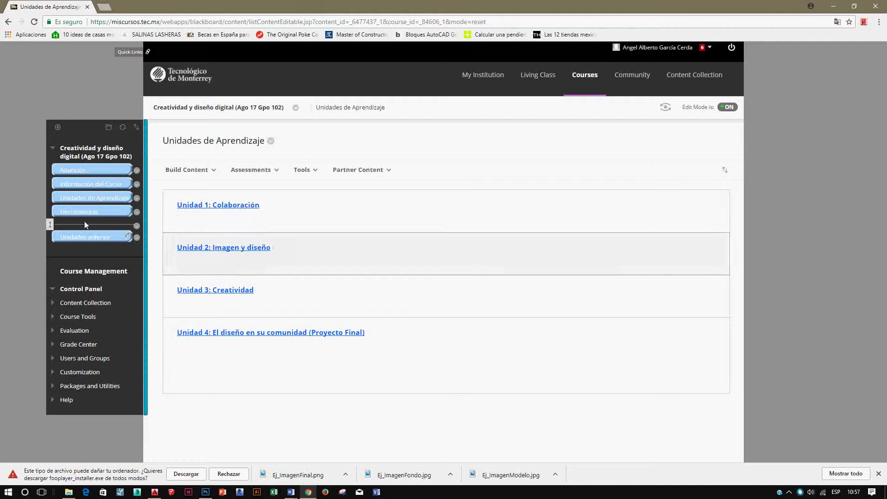
- Navigate Unidades de Aprendizaje > Unidad 2: Imagen y diseño > Sesión 5 to open Recursos del alumno
left_click(99, 199)
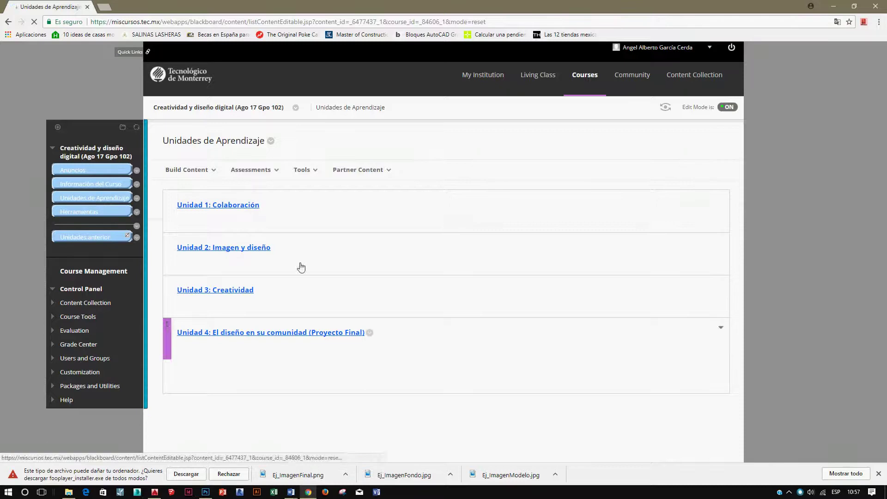
left_click(218, 252)
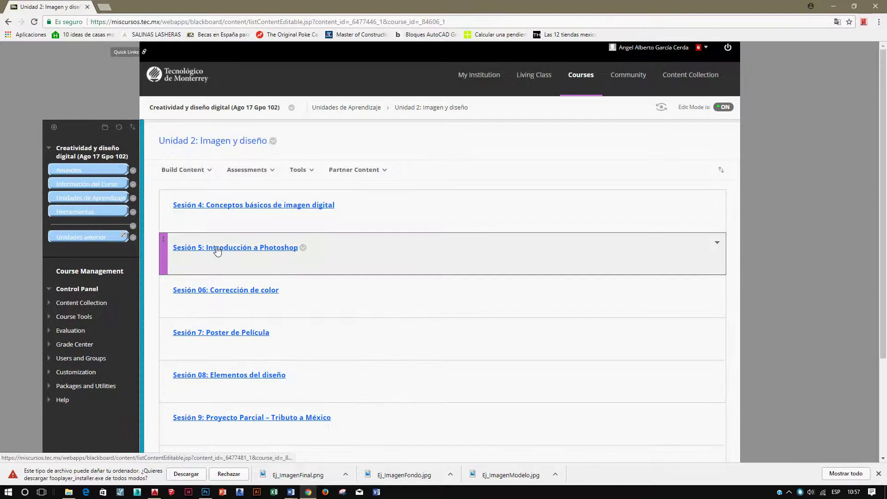
left_click(214, 251)
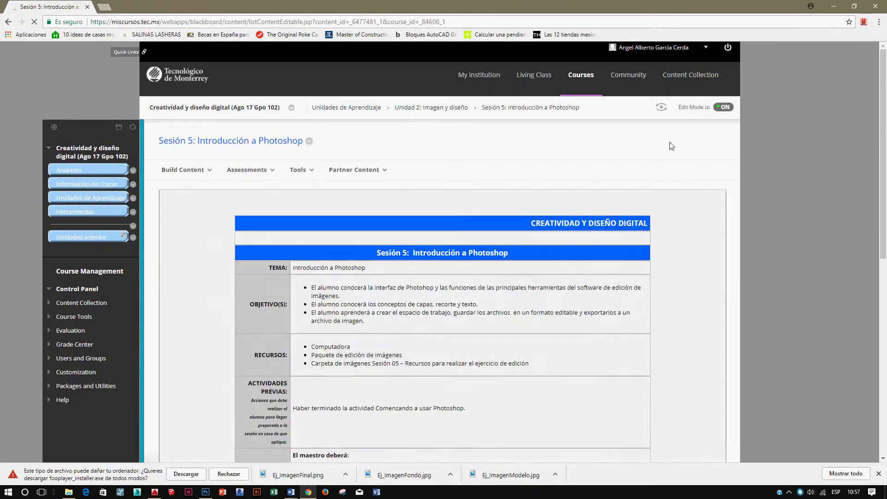
scroll(660, 168, "down", 5)
scroll(661, 167, "down", 3)
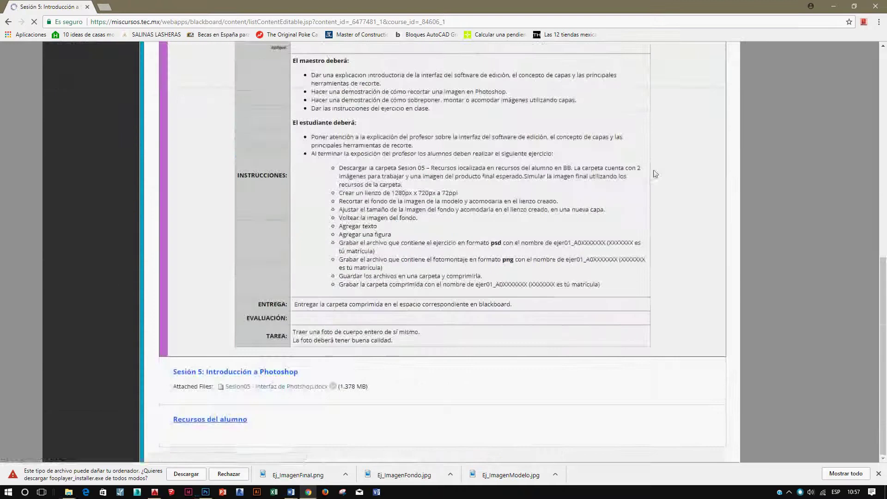
left_click(200, 421)
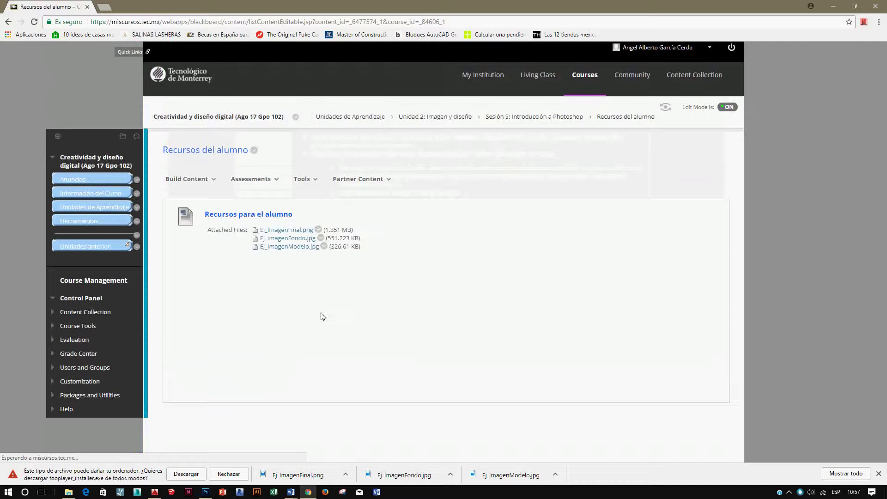
- Open the final poster, background and model image links each in a new tab
right_click(303, 222)
left_click(309, 227)
right_click(301, 230)
left_click(314, 236)
right_click(302, 240)
left_click(319, 245)
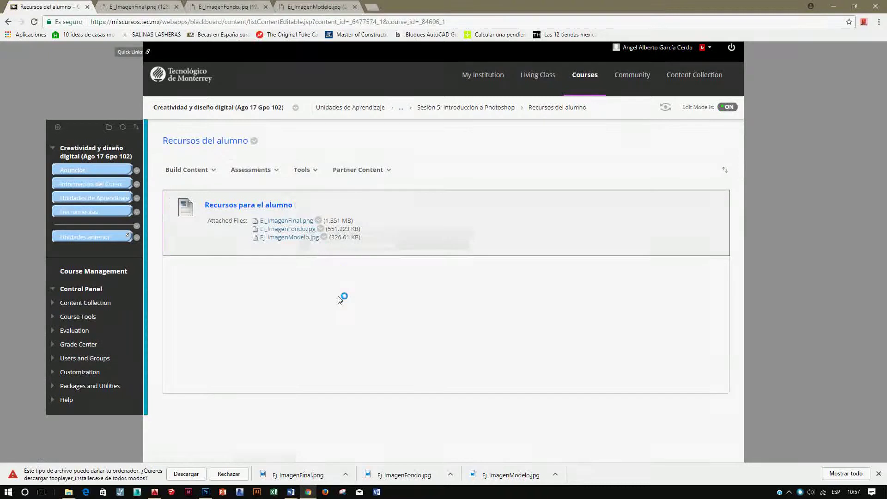
- Save the model photo into the SESION 5 folder
left_click(321, 7)
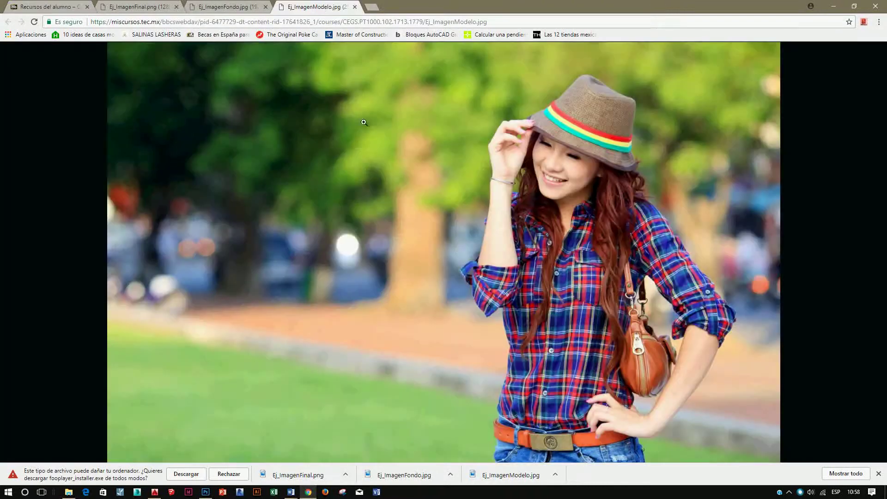
right_click(457, 250)
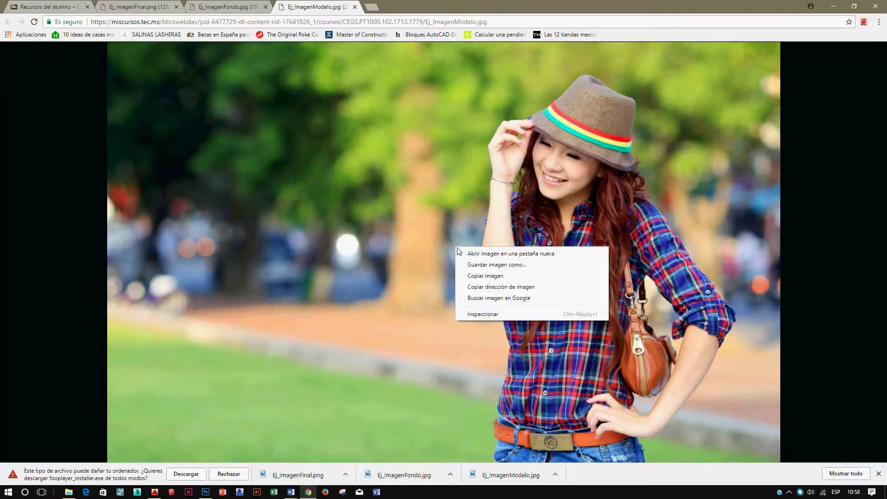
left_click(479, 266)
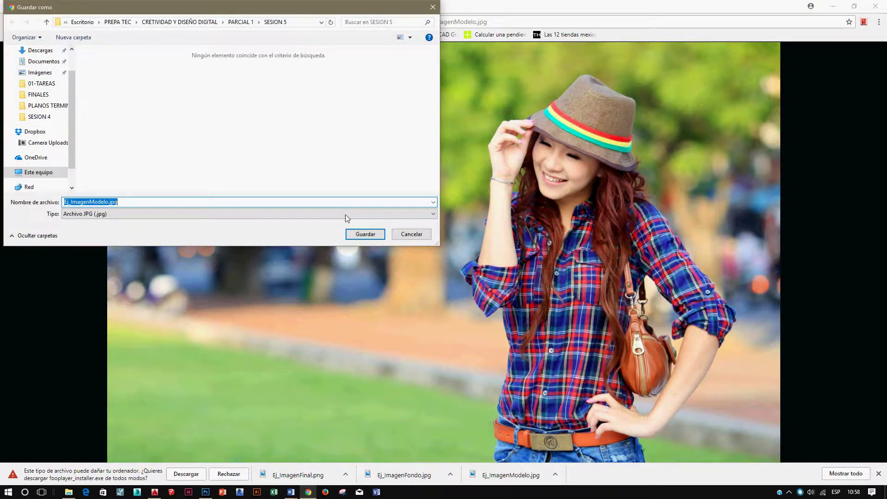
left_click(364, 234)
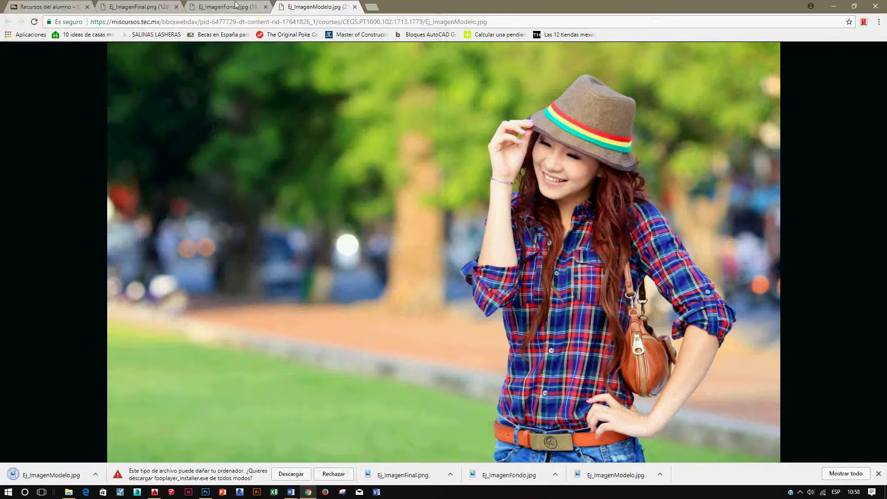
- Save the Eiffel Tower background photo into the SESION 5 folder
left_click(236, 5)
right_click(387, 185)
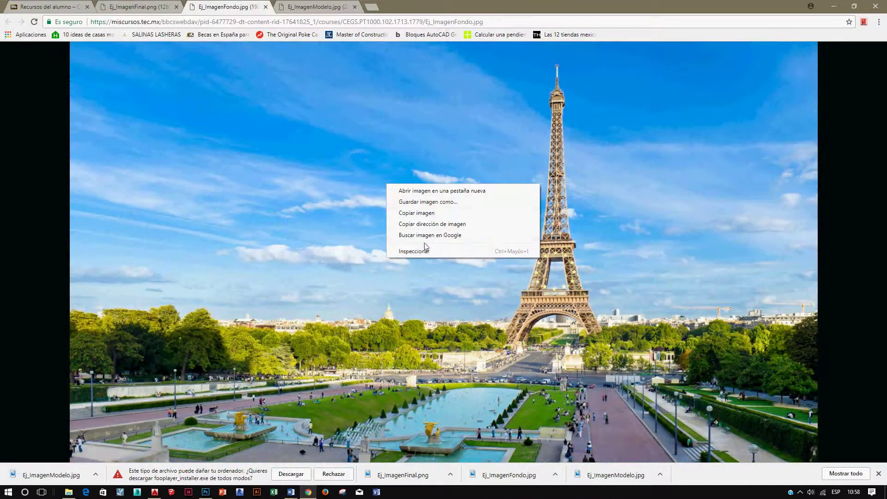
left_click(429, 207)
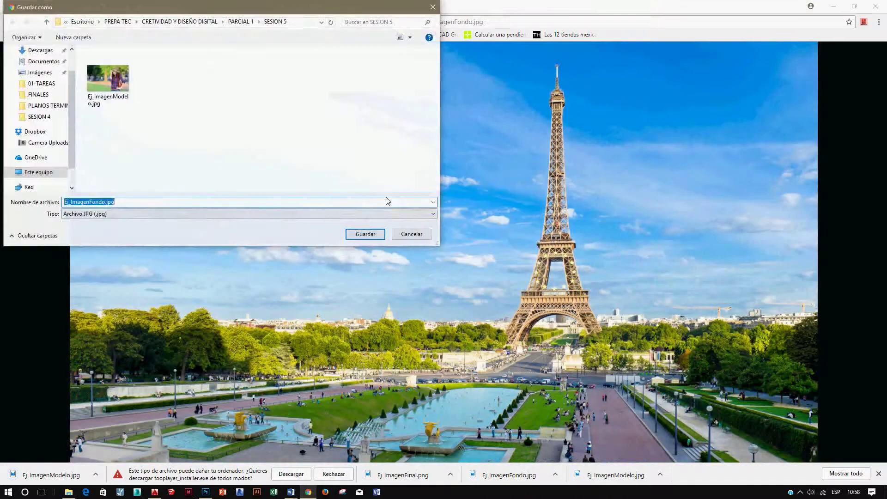
left_click(365, 234)
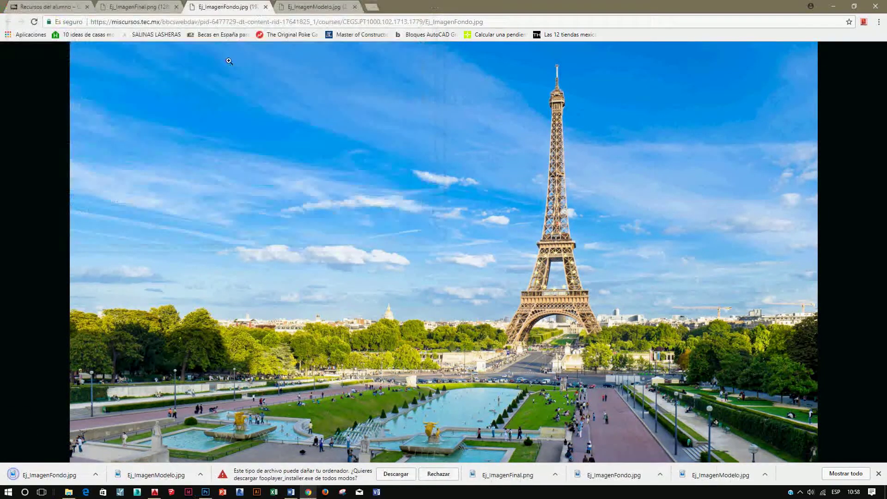
- Save the finished STUDY ABROAD! poster image into SESION 5 and minimize the browser
left_click(138, 6)
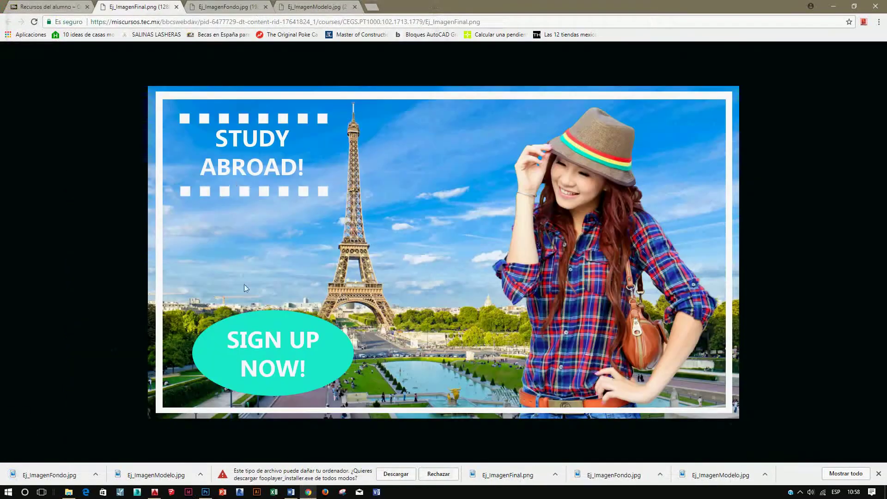
right_click(436, 202)
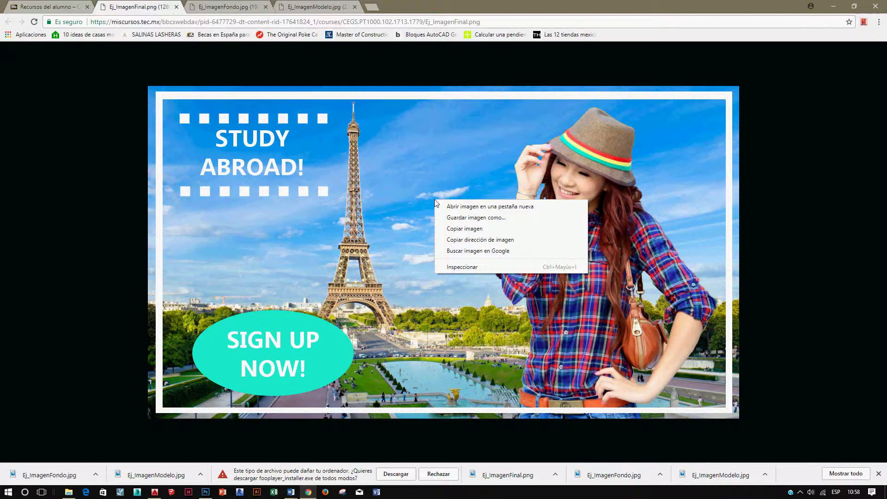
left_click(493, 218)
left_click(364, 234)
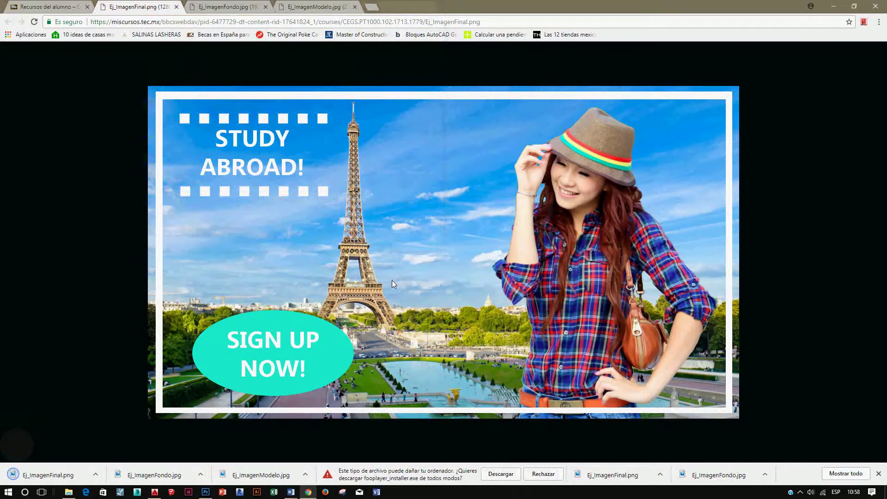
left_click(833, 11)
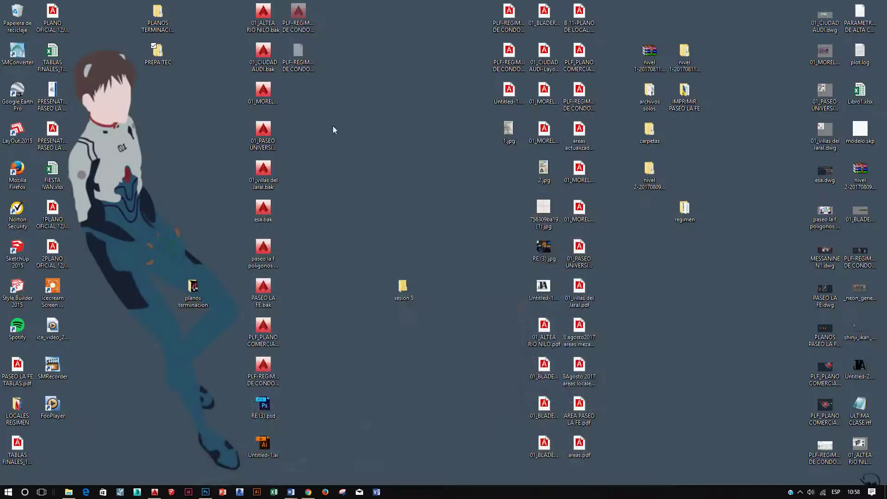
- Close the old Untitled-1 document in Photoshop without saving changes
left_click(205, 491)
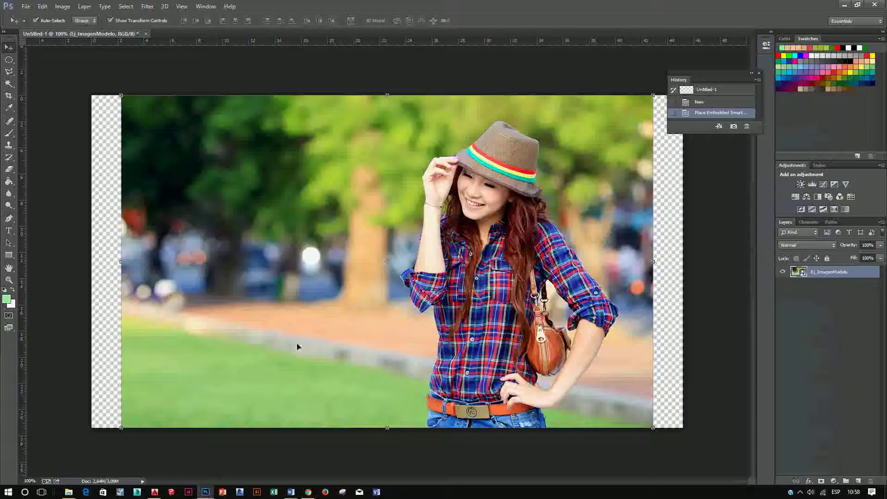
left_click(145, 34)
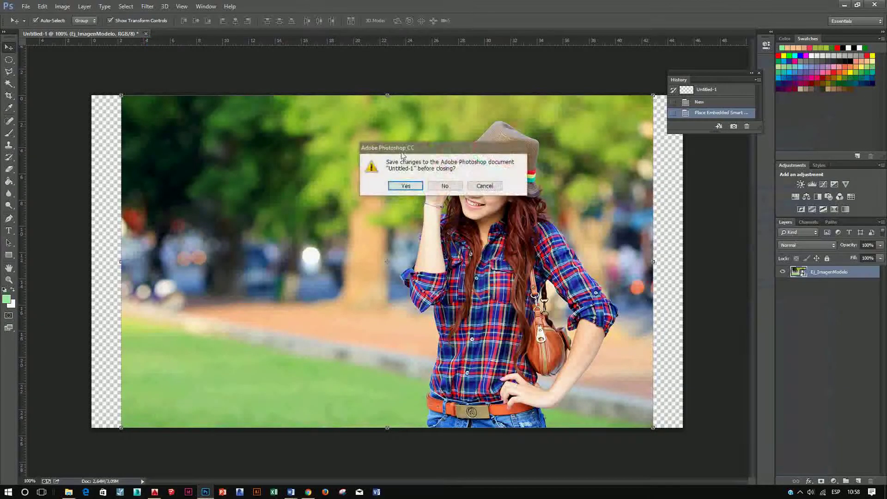
left_click(433, 187)
- Create a new 1280×720 px, 72 ppi document with a transparent background
left_click(26, 7)
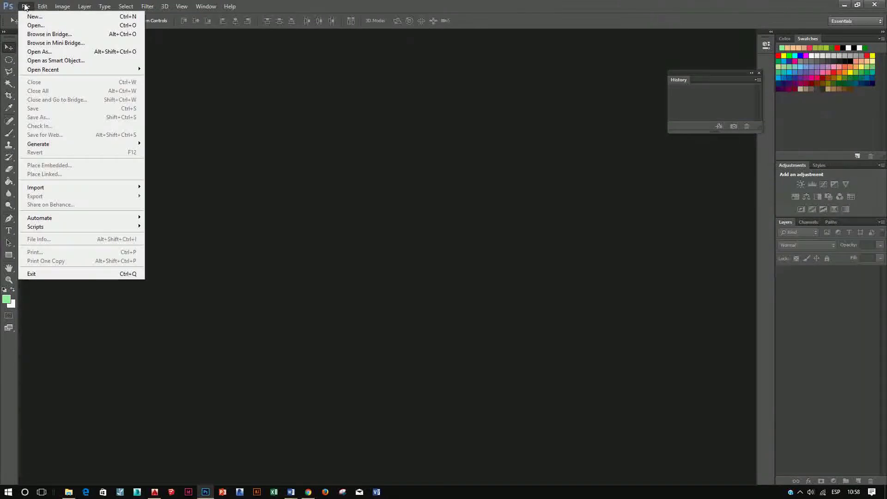
left_click(33, 16)
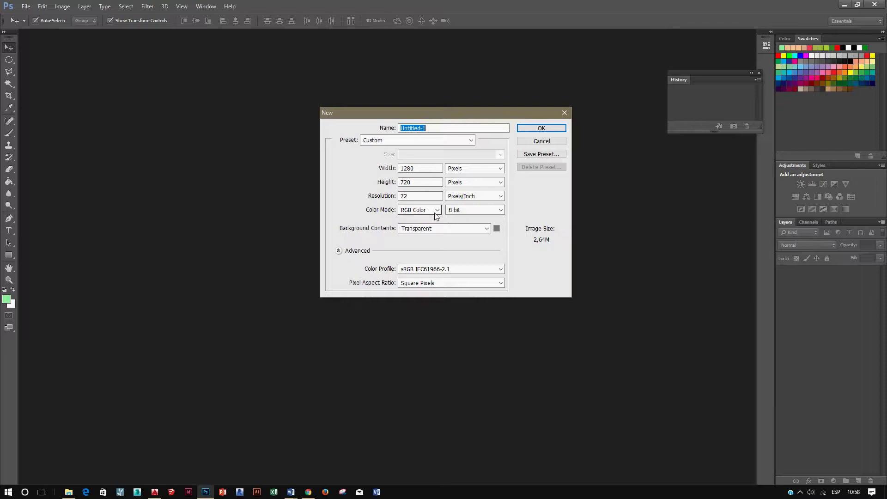
left_click(439, 228)
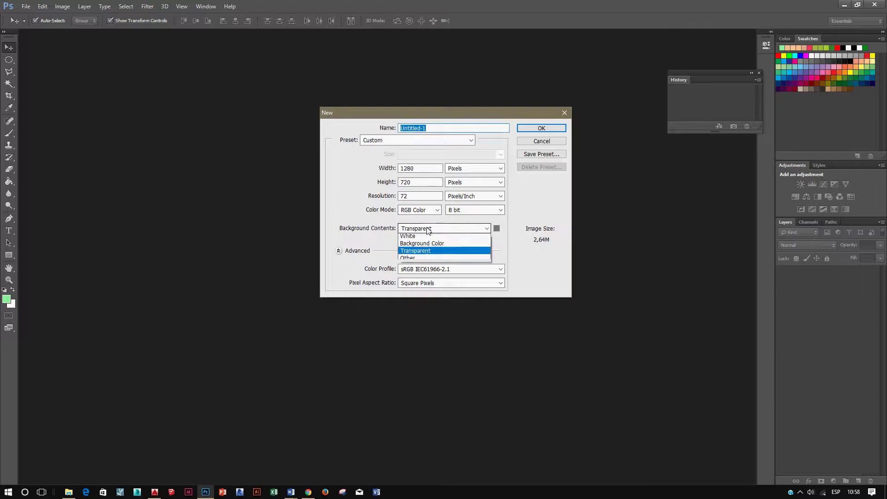
left_click(419, 254)
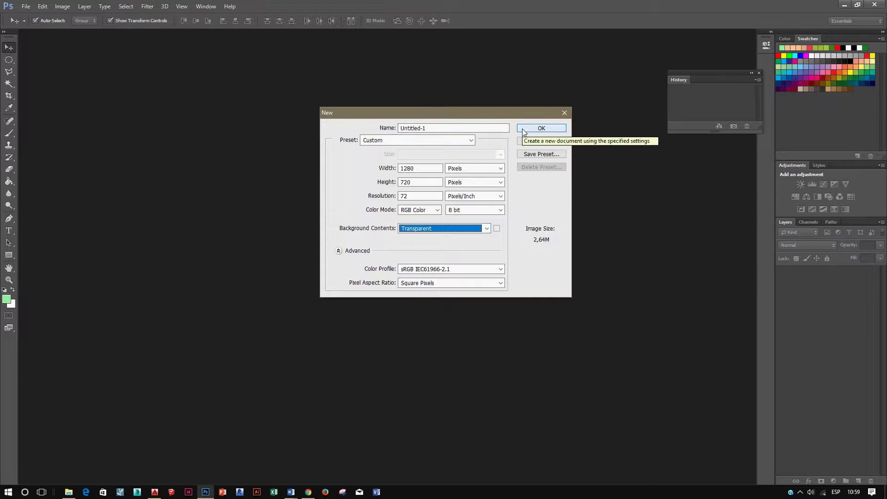
left_click(523, 132)
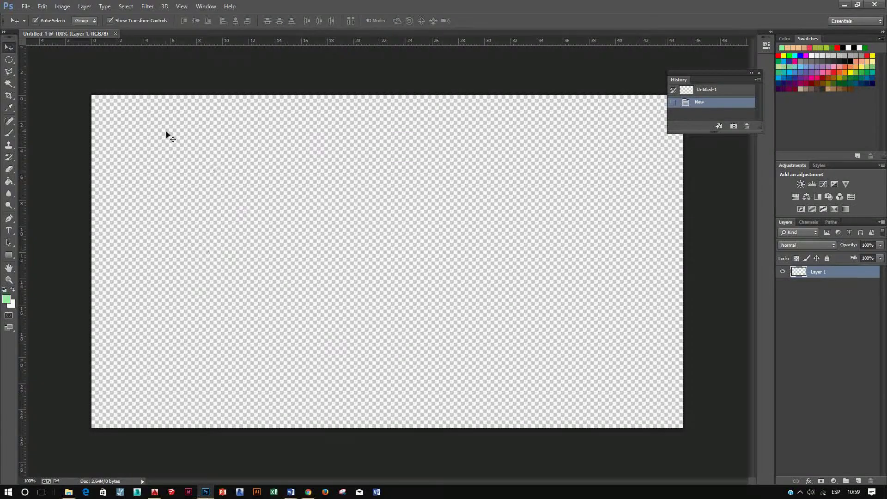
- Drag Ej_ImagenModelo.jpg from the SESION 5 folder onto the canvas and commit the placement
left_click(68, 493)
left_click_drag(258, 136, 235, 137)
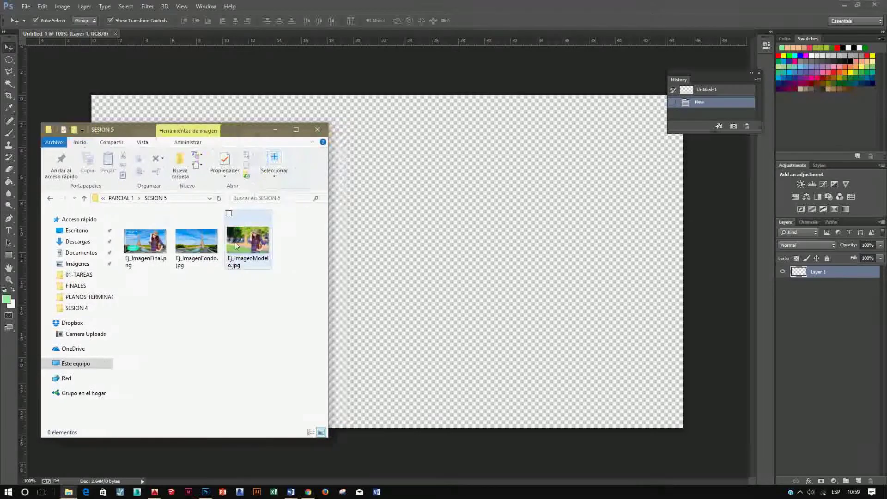
mouse_move(238, 235)
left_mouse_down()
mouse_move(256, 261)
mouse_move(406, 271)
left_mouse_up()
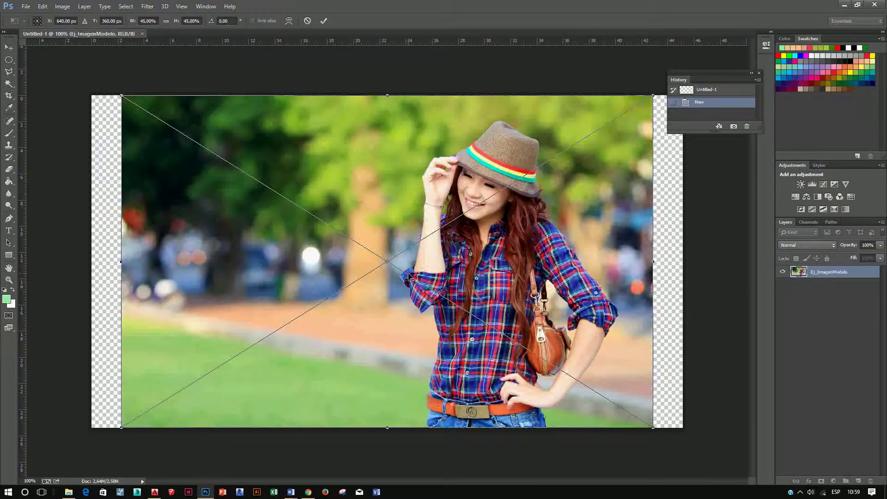
key("Return")
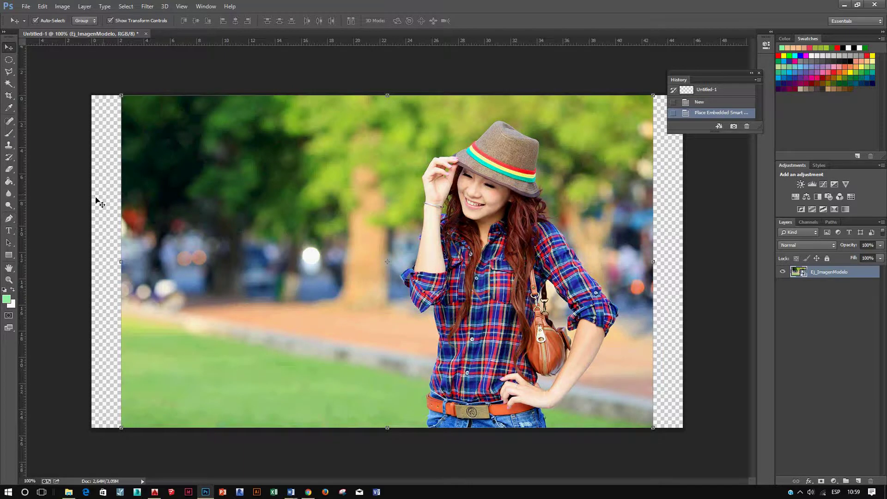
left_click(8, 220)
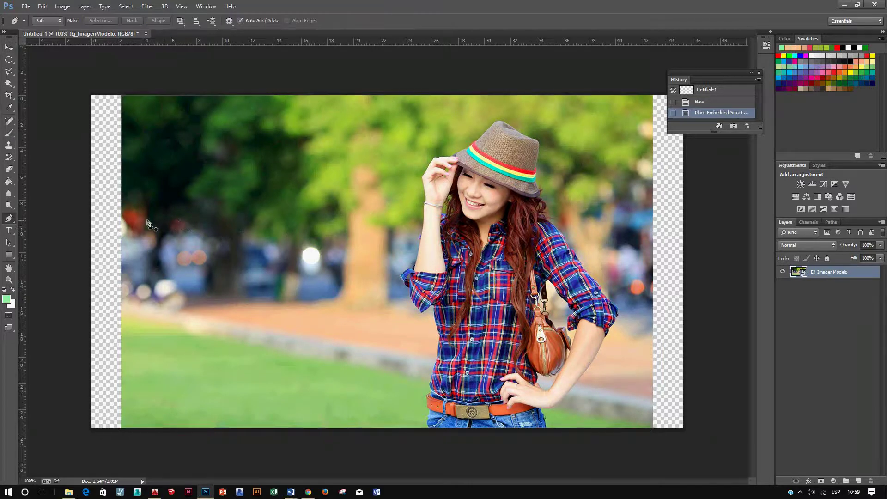
- Select the standard Pen tool and start the path with a curved anchor on the jeans edge
right_click(8, 219)
left_click(42, 221)
scroll(558, 427, "up", 4, "alt")
scroll(599, 419, "up", 3, "alt")
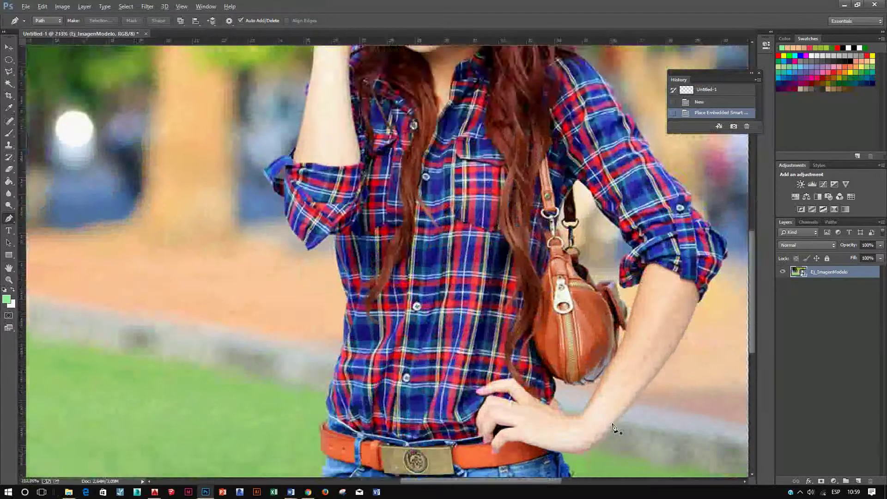
scroll(665, 424, "up", 2, "alt")
scroll(665, 425, "up", 2)
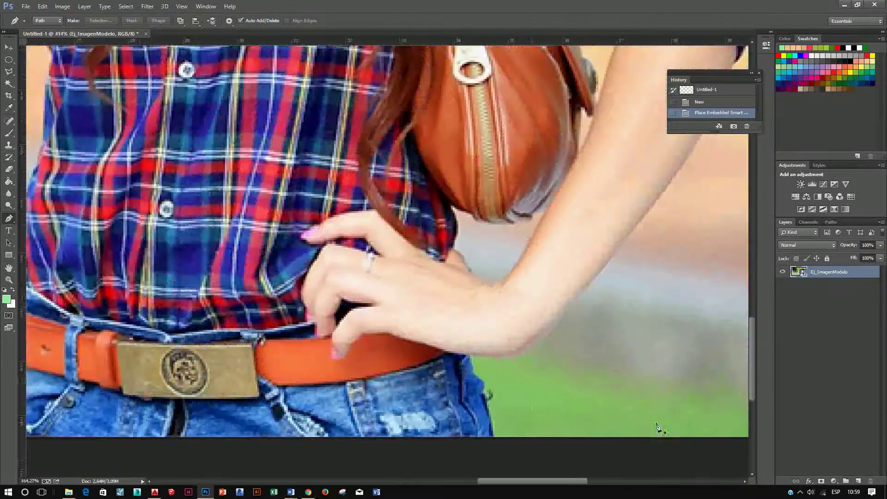
scroll(531, 412, "up", 1)
scroll(531, 412, "up", 1)
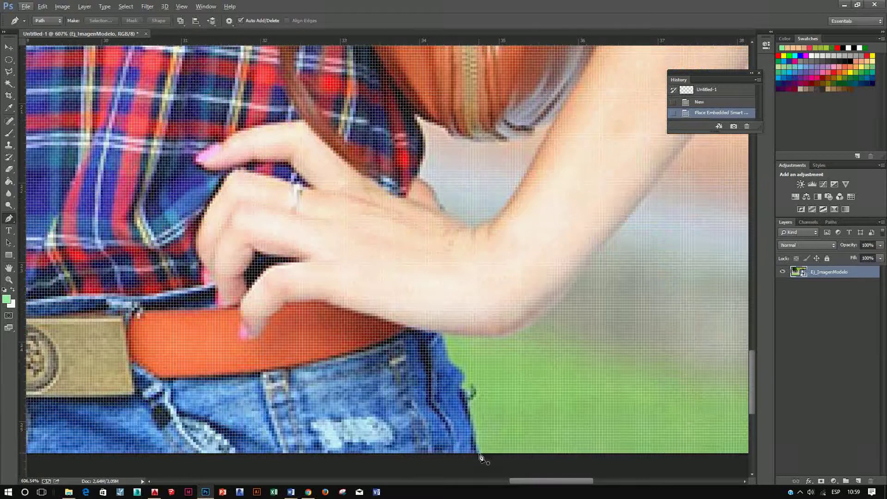
left_click(479, 453)
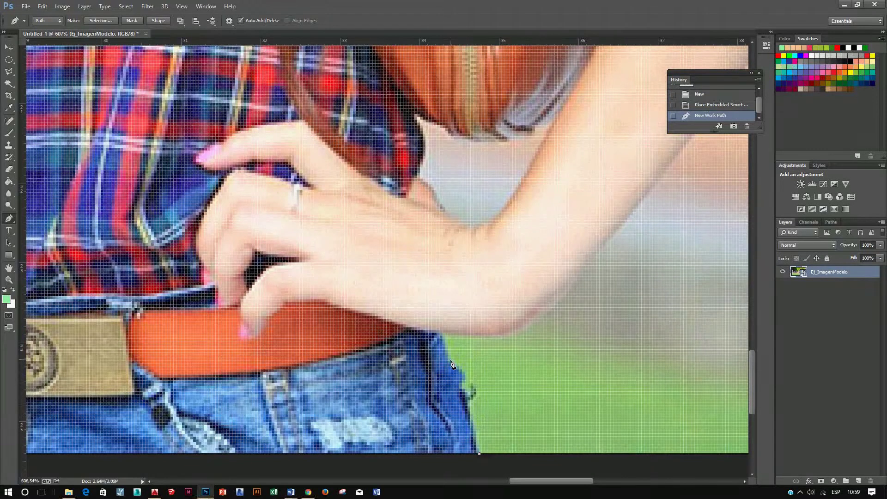
left_click_drag(452, 364, 430, 340)
- Attempt the jeans corner anchor three times, undoing each misplaced point
scroll(455, 353, "up", 3)
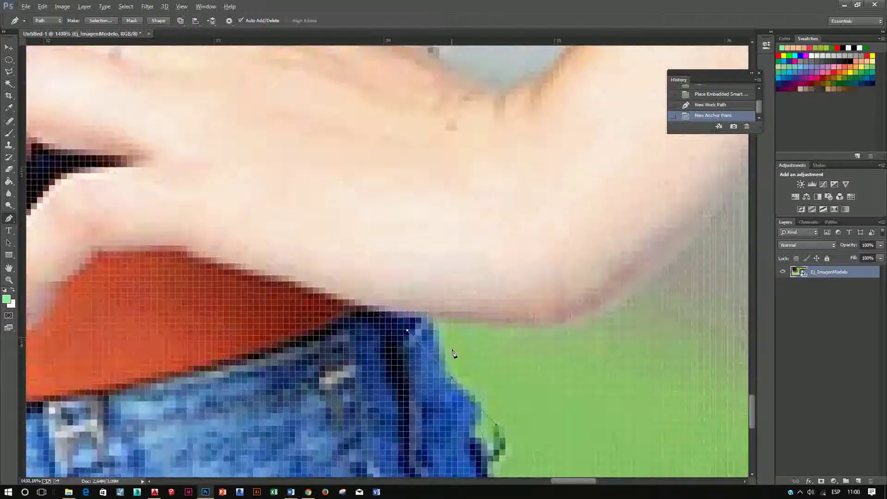
scroll(451, 352, "up", 2)
left_click(438, 335)
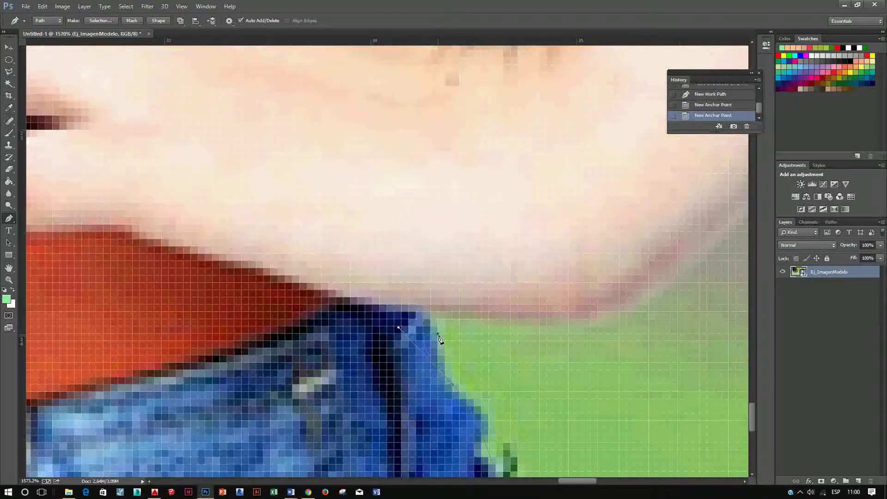
key("ctrl+z")
left_click_drag(445, 341, 416, 346)
key("ctrl+z")
left_click(452, 364)
key("ctrl+z")
scroll(457, 353, "down", 1)
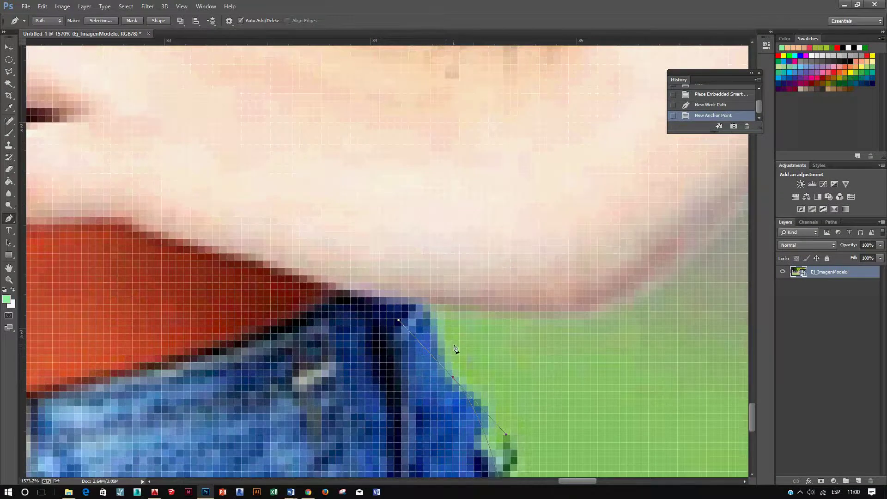
- Place anchors from the top jeans corner along the arm's lower edge
left_click(421, 308)
left_click(466, 311)
left_click(532, 319)
left_click(597, 319)
left_click(641, 303)
scroll(714, 107, "up", 1)
scroll(716, 108, "up", 2)
scroll(721, 109, "up", 2)
scroll(721, 108, "down", 3)
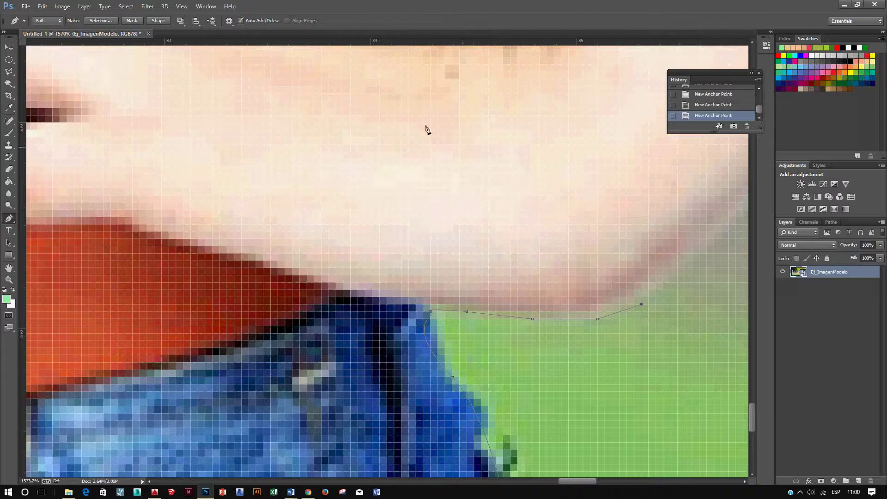
left_click(199, 6)
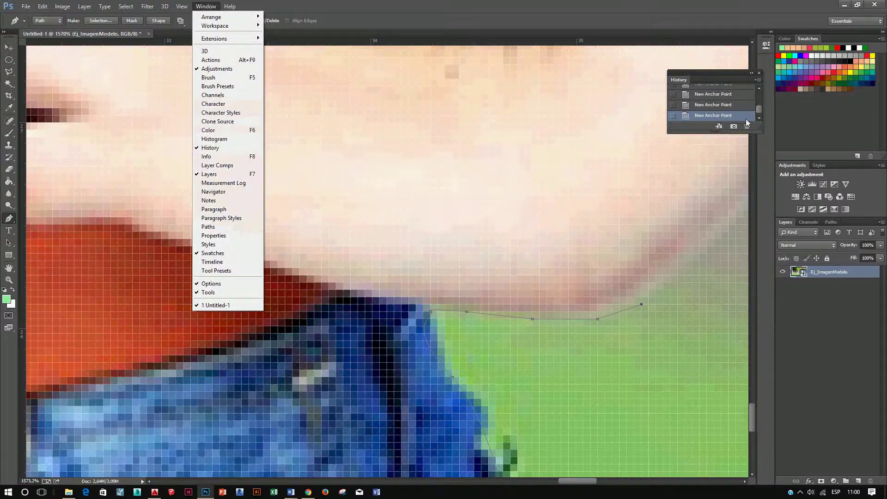
left_click(628, 81)
scroll(664, 258, "right", 5)
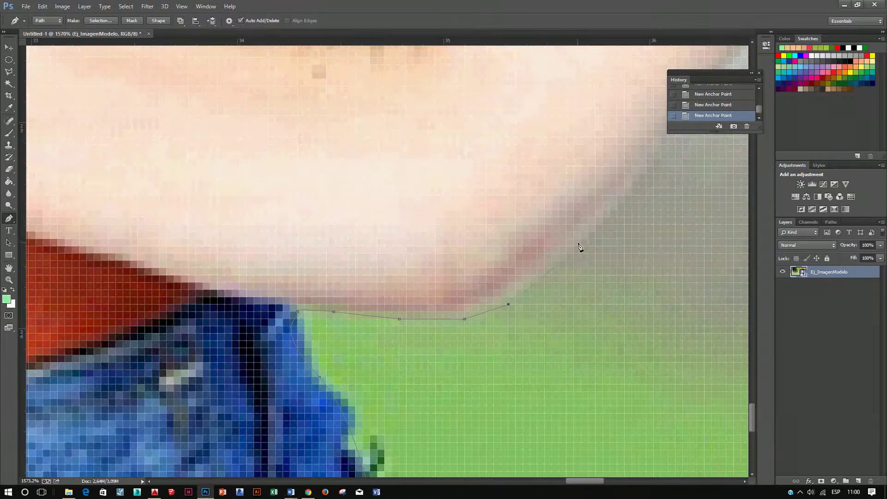
- Continue the path with curved anchors along the forearm edge
left_click(581, 246)
scroll(701, 193, "up", 5)
scroll(686, 187, "right", 4)
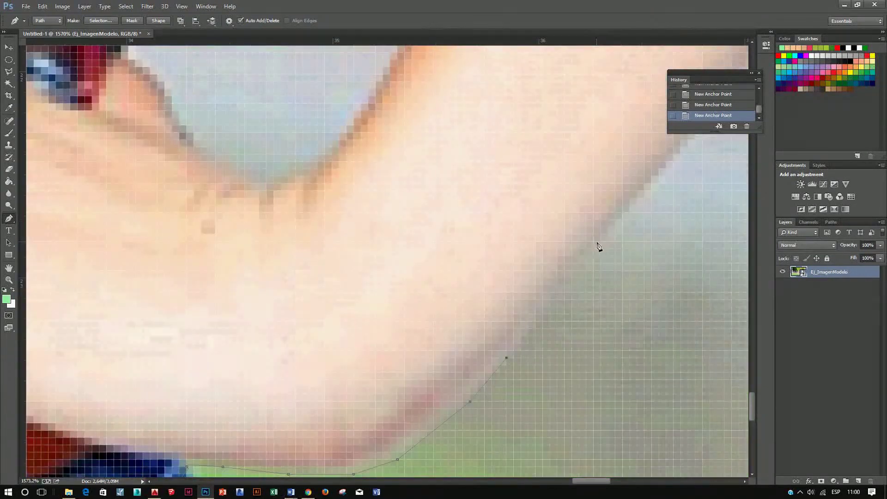
scroll(632, 223, "up", 1)
left_click_drag(629, 213, 648, 198)
mouse_move(669, 196)
left_mouse_down()
mouse_move(653, 174)
mouse_move(613, 242)
left_mouse_up()
left_click(607, 238)
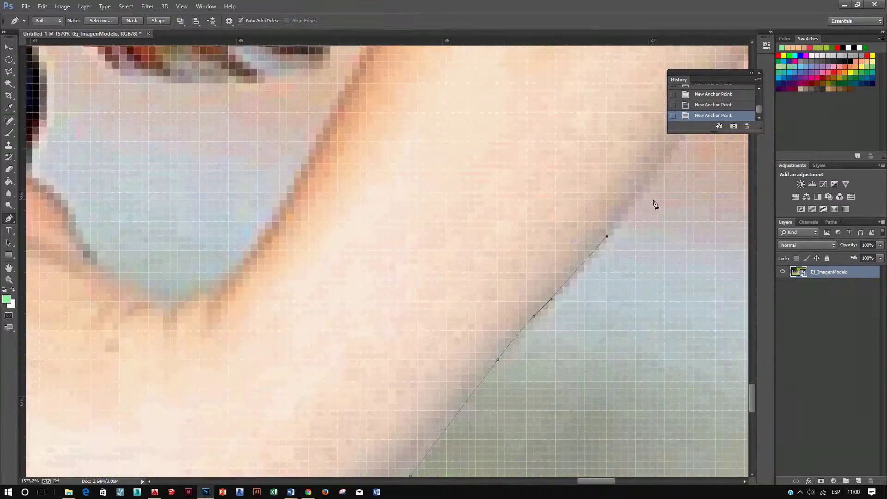
left_click_drag(646, 202, 634, 200)
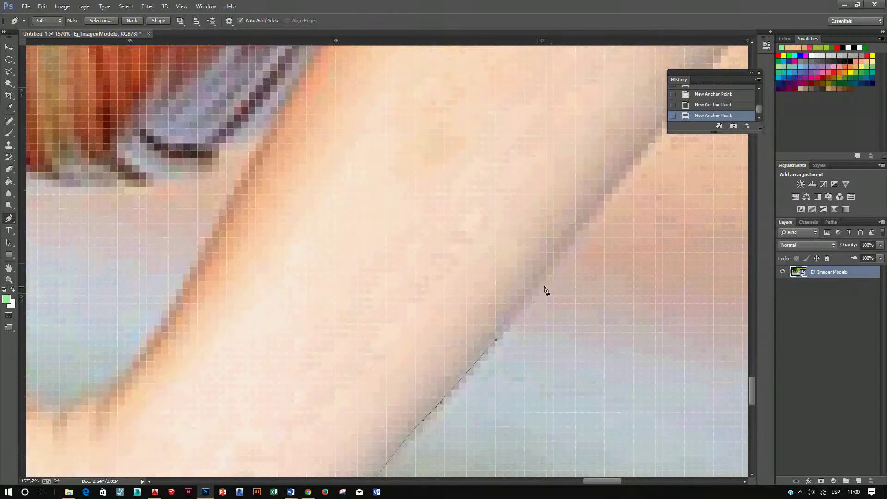
left_click(546, 289)
left_click(590, 225)
scroll(614, 192, "up", 2)
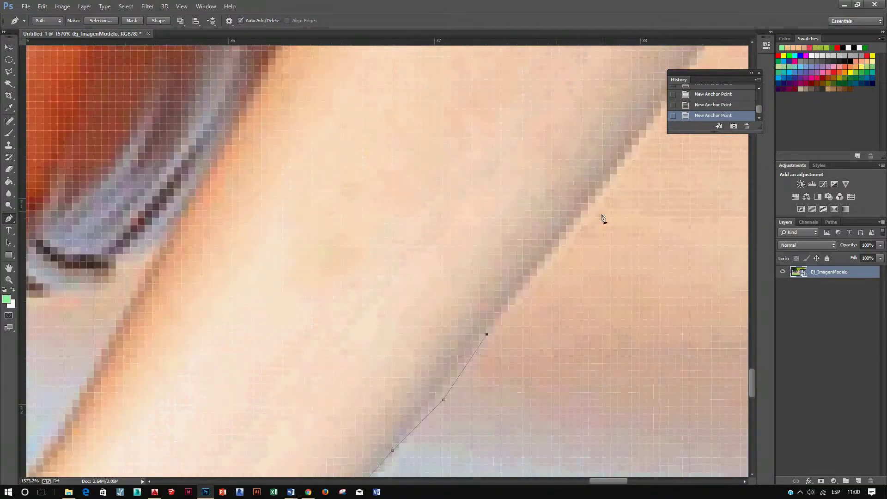
left_click_drag(516, 298, 539, 277)
mouse_move(574, 225)
left_mouse_down()
mouse_move(583, 217)
mouse_move(608, 223)
left_mouse_up()
- Add curved anchors at the path's upper end and further up the arm
scroll(639, 153, "right", 2)
scroll(642, 156, "up", 3)
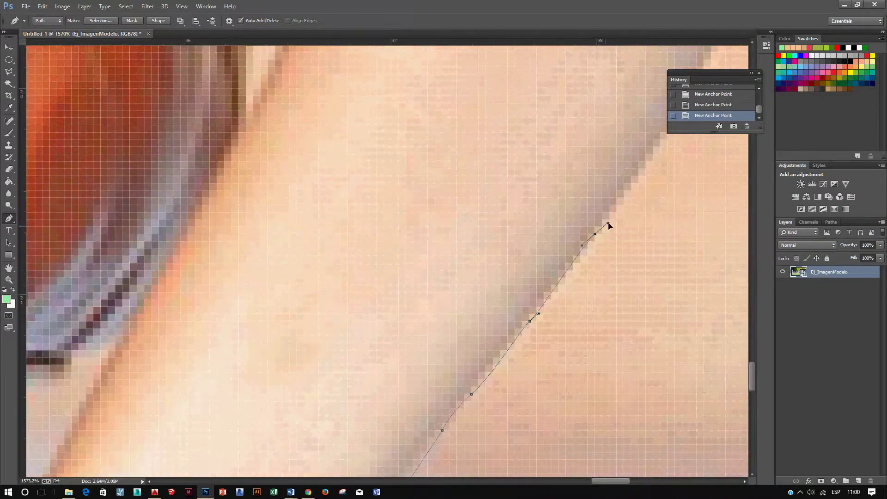
scroll(670, 184, "left", 1)
scroll(672, 190, "right", 3)
scroll(660, 194, "up", 3)
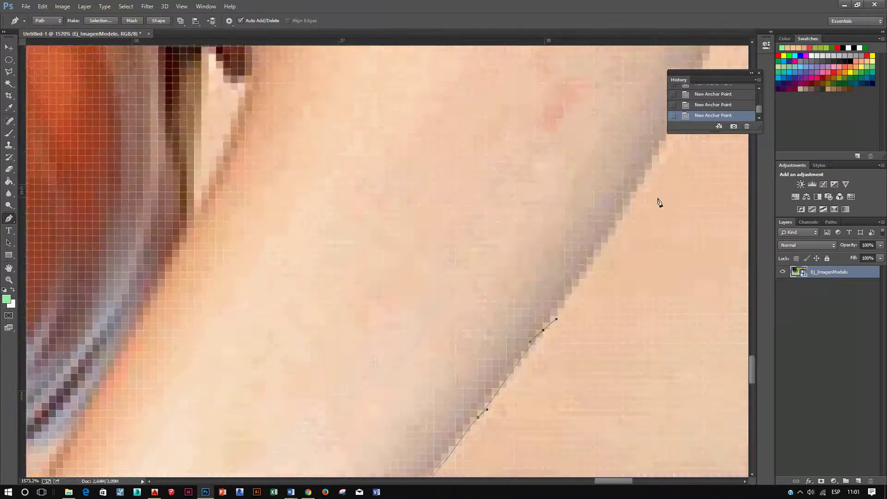
scroll(642, 215, "up", 1)
left_click_drag(630, 229, 642, 219)
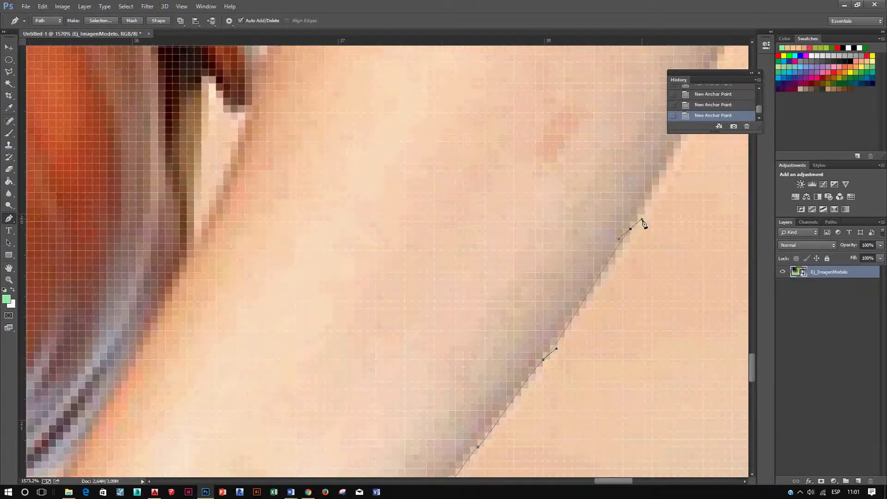
scroll(647, 215, "down", 2)
scroll(642, 216, "down", 2)
scroll(644, 215, "up", 1)
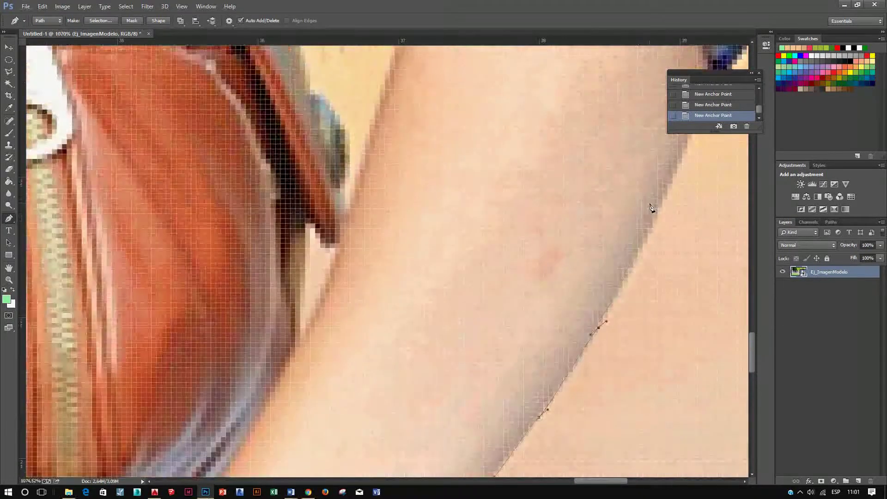
scroll(647, 213, "up", 1)
scroll(649, 212, "up", 1)
scroll(647, 213, "down", 1)
scroll(601, 251, "up", 2)
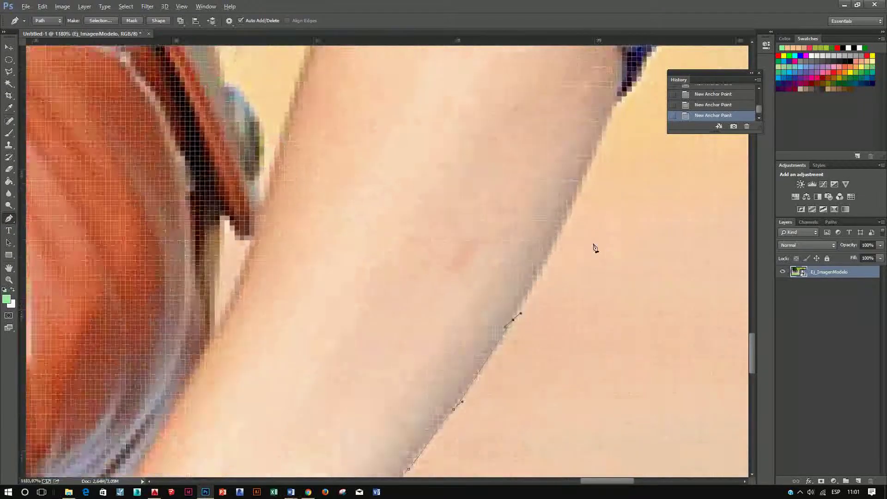
scroll(569, 254, "up", 2)
left_click(539, 254)
left_click_drag(540, 254, 544, 251)
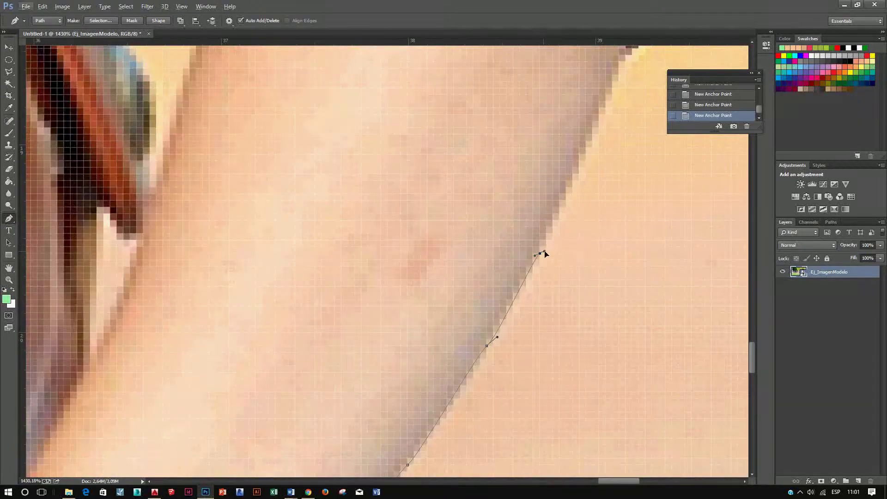
- Extend the outline up the arm toward the sleeve with a curved anchor
left_click(566, 193)
left_click(598, 131)
scroll(606, 127, "up", 2)
scroll(605, 127, "right", 2)
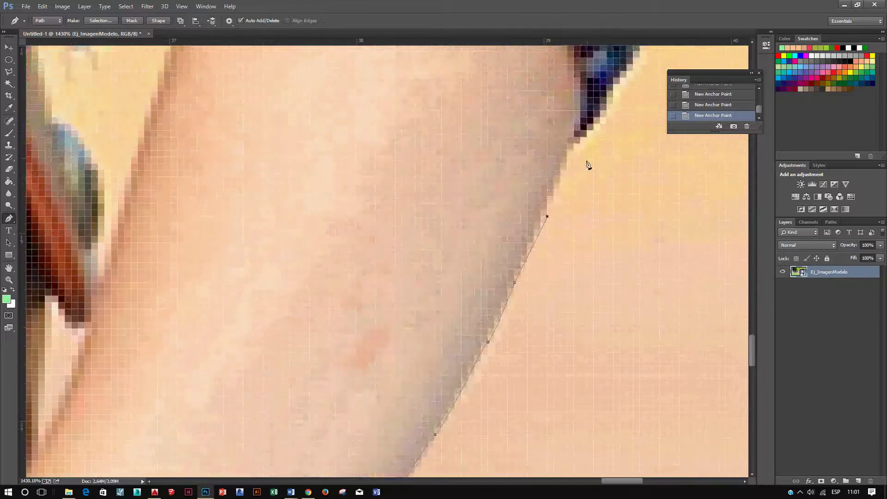
left_click_drag(567, 170, 591, 139)
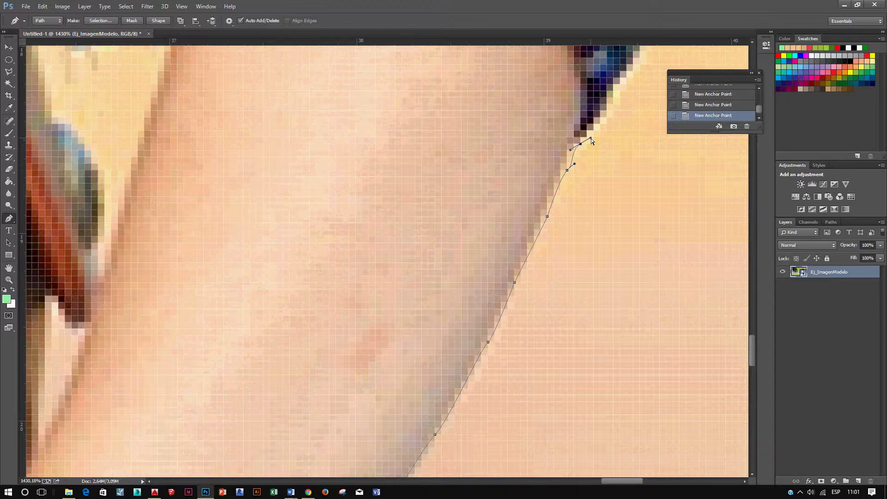
scroll(596, 132, "right", 2)
scroll(600, 123, "up", 2)
scroll(574, 135, "up", 2)
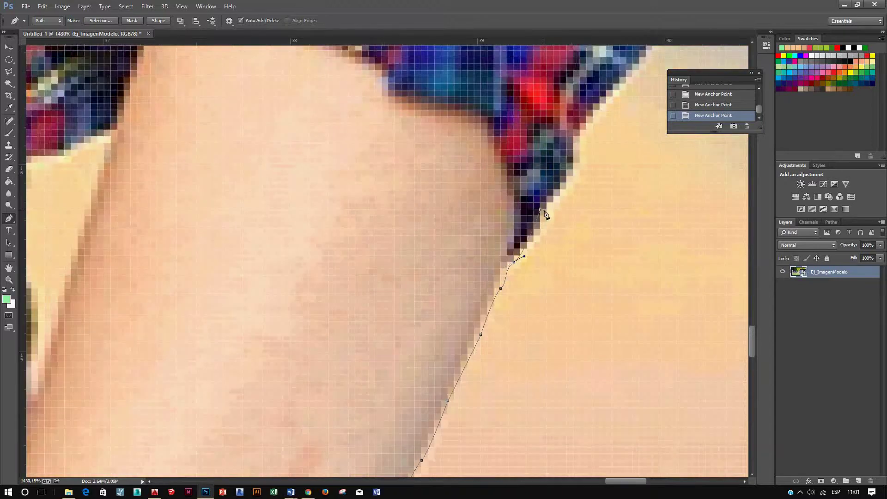
- Curve the path where the arm meets the sleeve and along the plaid sleeve edge
left_click_drag(566, 189, 577, 177)
left_click(577, 141)
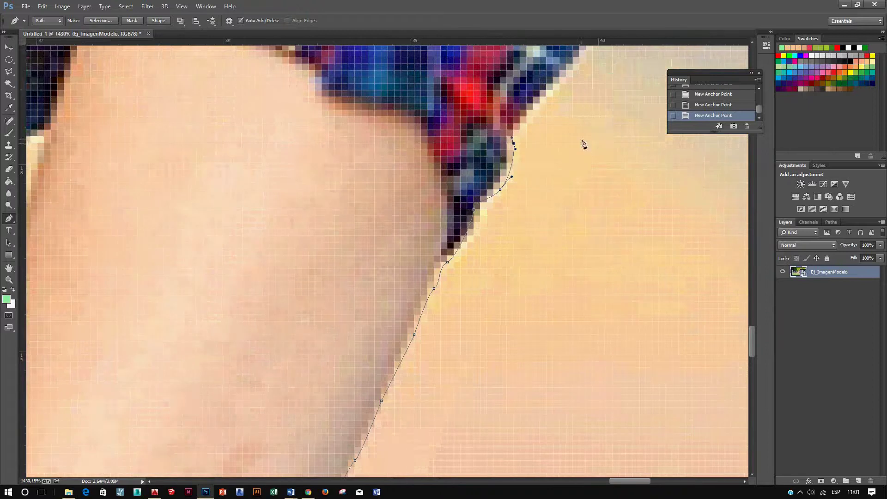
scroll(583, 144, "up", 5)
scroll(583, 143, "right", 3)
left_click_drag(561, 193, 572, 184)
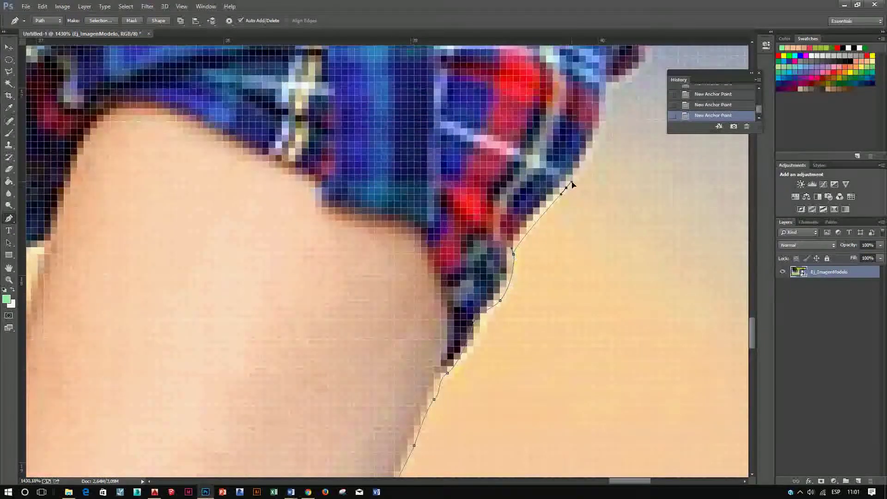
left_click_drag(593, 142, 603, 131)
scroll(606, 94, "down", 3)
scroll(610, 94, "down", 3)
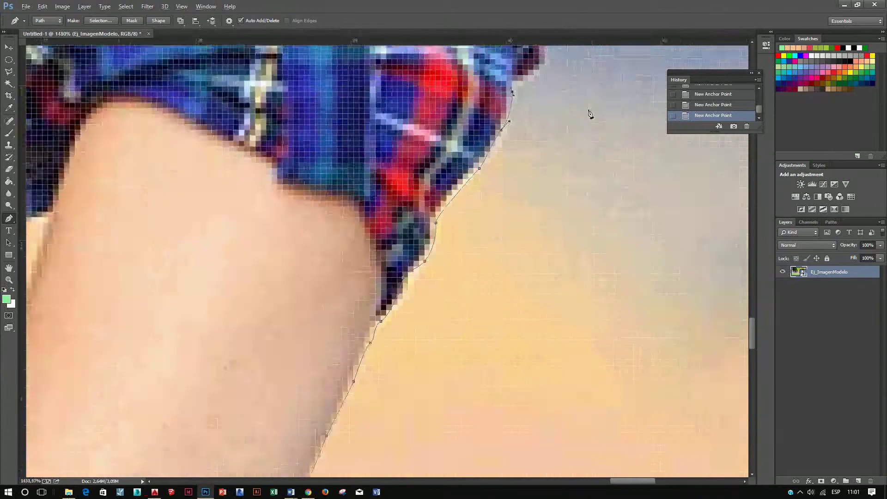
scroll(600, 106, "down", 3)
scroll(591, 117, "down", 2)
scroll(590, 117, "up", 2)
scroll(597, 291, "up", 2)
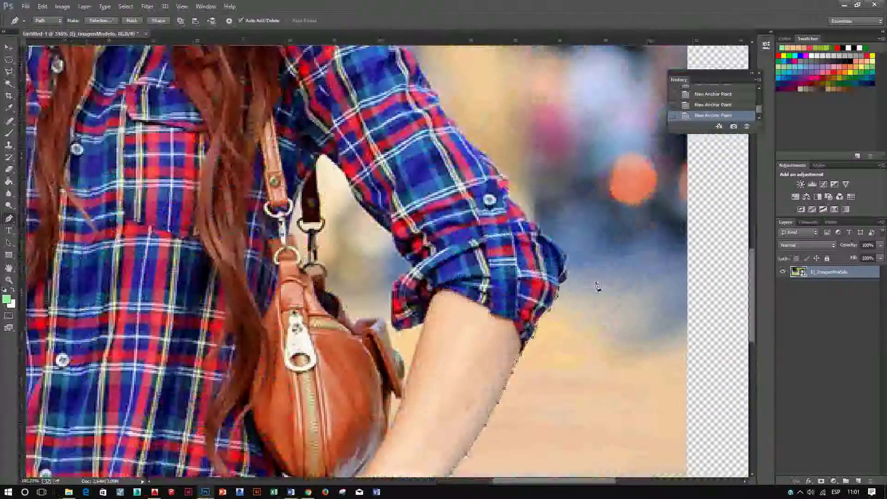
- Trace the rolled sleeve and around its cuff with curved pen anchors
scroll(579, 291, "up", 2)
left_click_drag(550, 287, 562, 276)
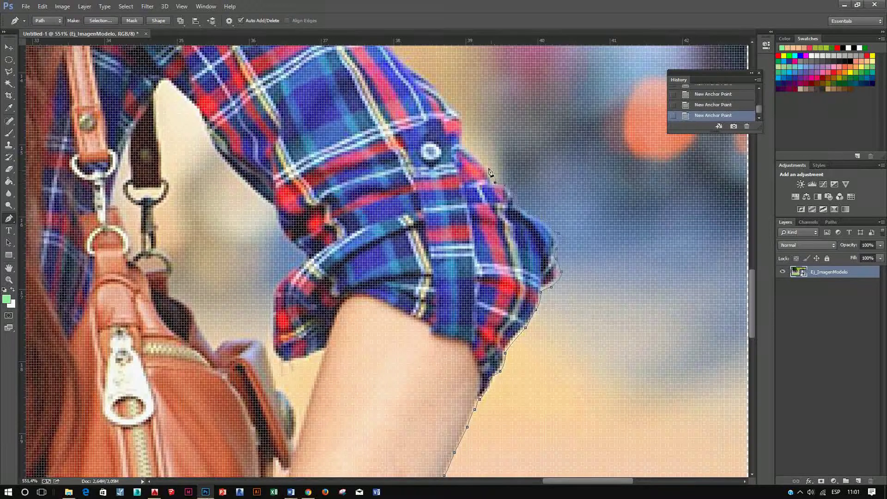
left_click(473, 158)
scroll(464, 150, "up", 3)
left_click(479, 127)
left_click_drag(474, 100, 468, 97)
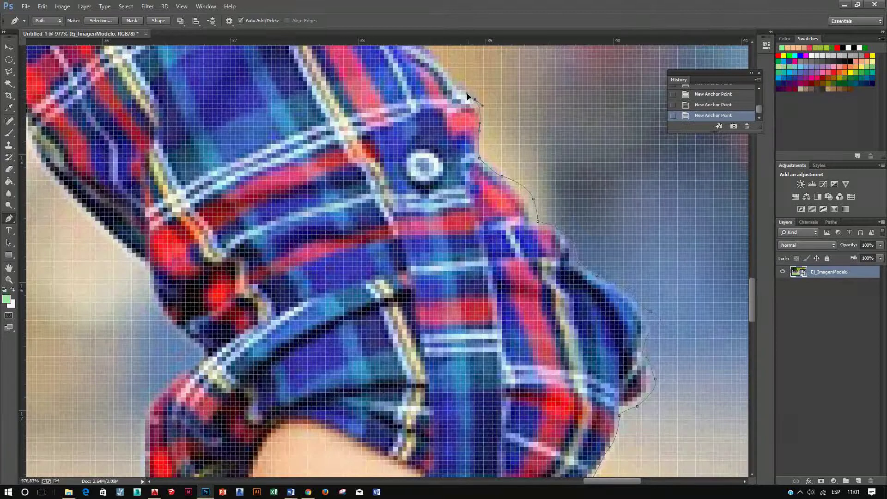
scroll(468, 92, "down", 5)
scroll(453, 153, "up", 2)
scroll(480, 220, "up", 4)
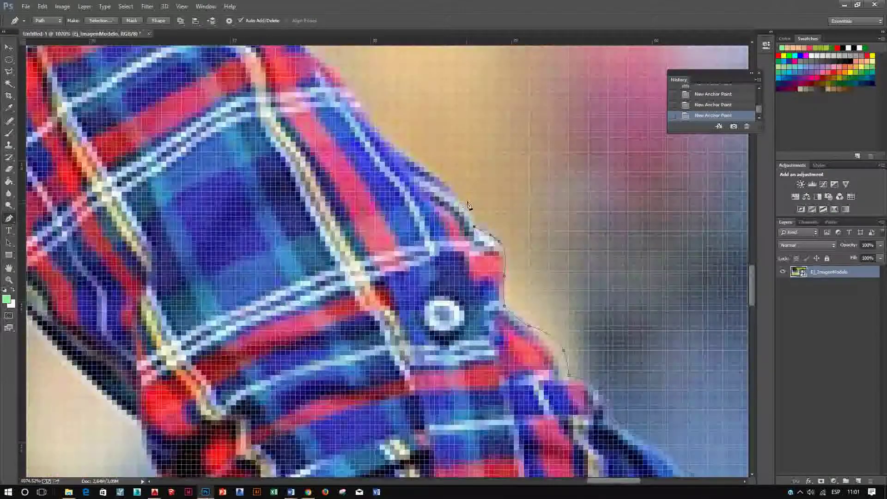
left_click_drag(464, 201, 459, 198)
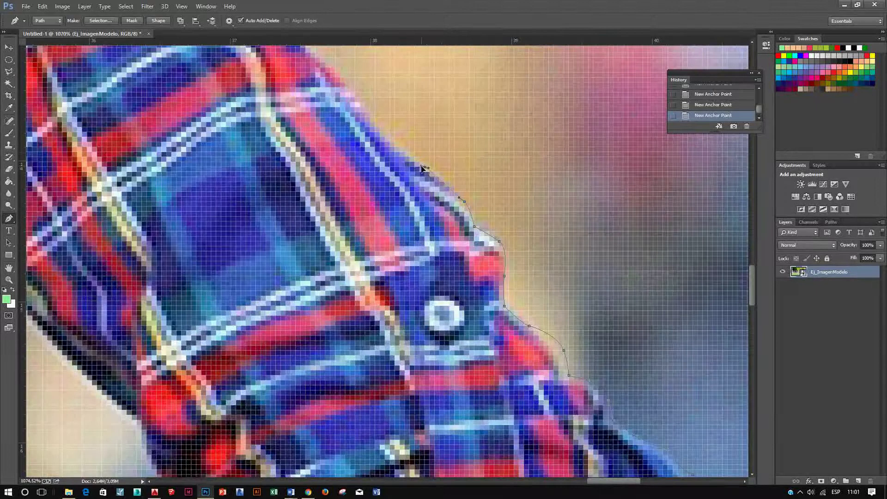
left_click_drag(422, 167, 388, 139)
- Continue the curved outline along the plaid shirt edge toward the shoulder
scroll(386, 137, "down", 3)
scroll(377, 129, "up", 5)
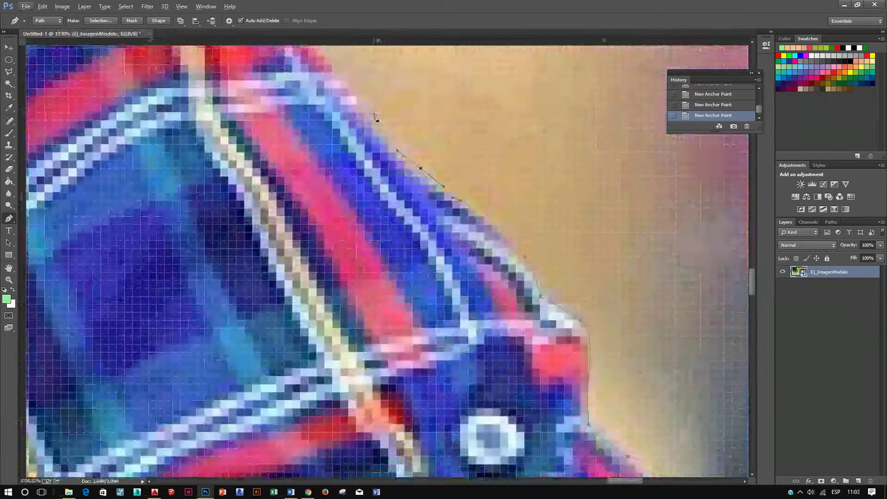
scroll(374, 184, "up", 3)
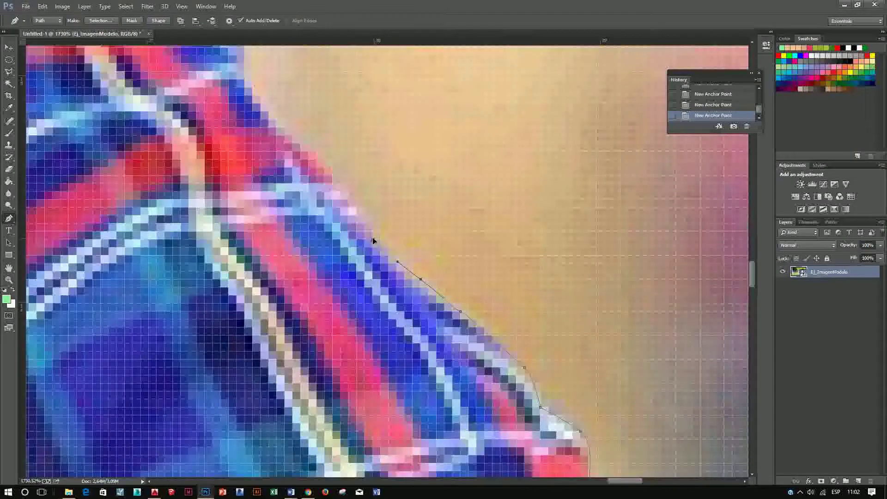
left_click(373, 239)
left_click_drag(349, 183, 334, 165)
left_click_drag(284, 135, 282, 128)
scroll(270, 97, "up", 2)
scroll(268, 93, "up", 2)
left_click_drag(245, 190, 253, 177)
left_click_drag(244, 142, 241, 137)
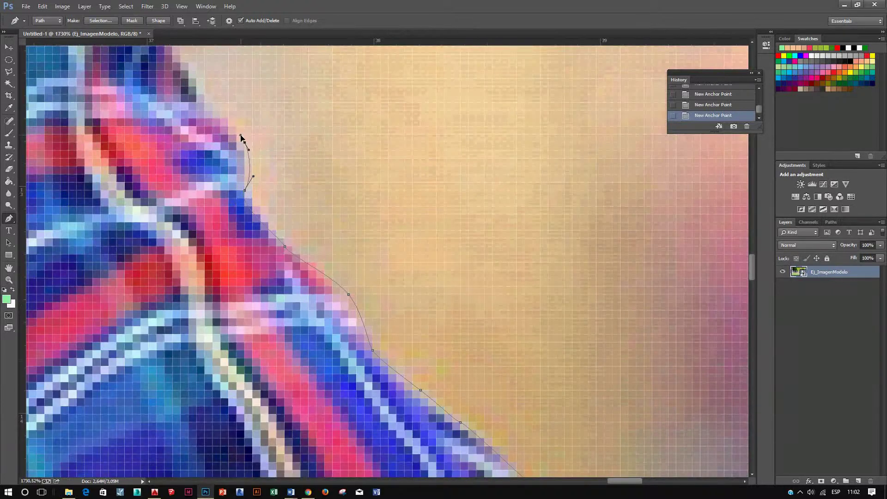
- Follow the shoulder edge with curved anchors, adjusting a handle to fit the last segment
scroll(247, 120, "up", 4)
left_click(198, 193)
left_click_drag(157, 132, 155, 119)
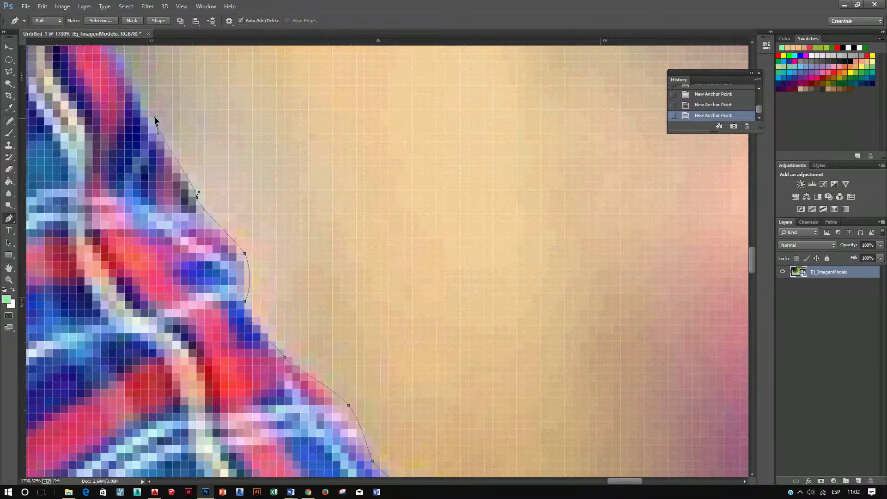
scroll(154, 111, "up", 4)
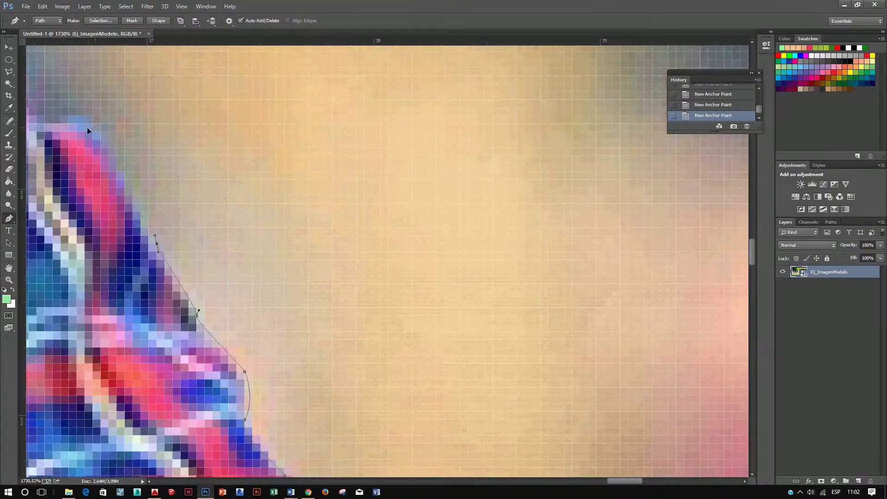
scroll(95, 118, "down", 3)
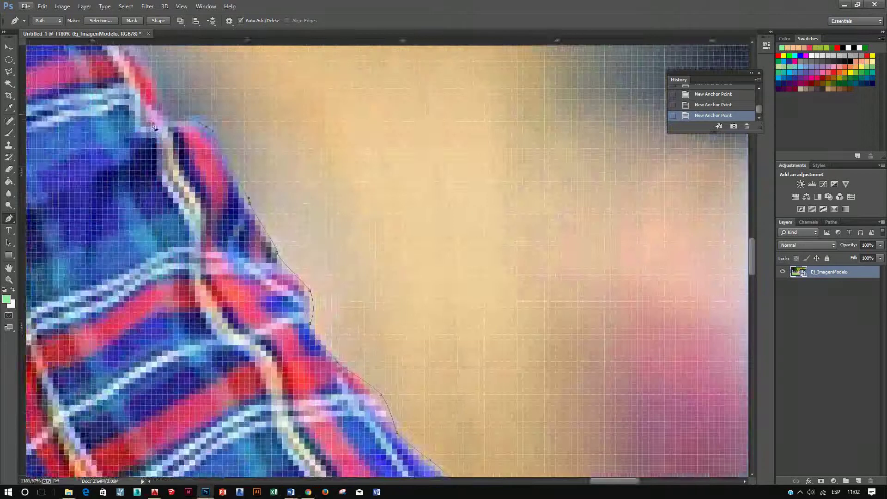
scroll(155, 128, "up", 2)
scroll(193, 245, "up", 2)
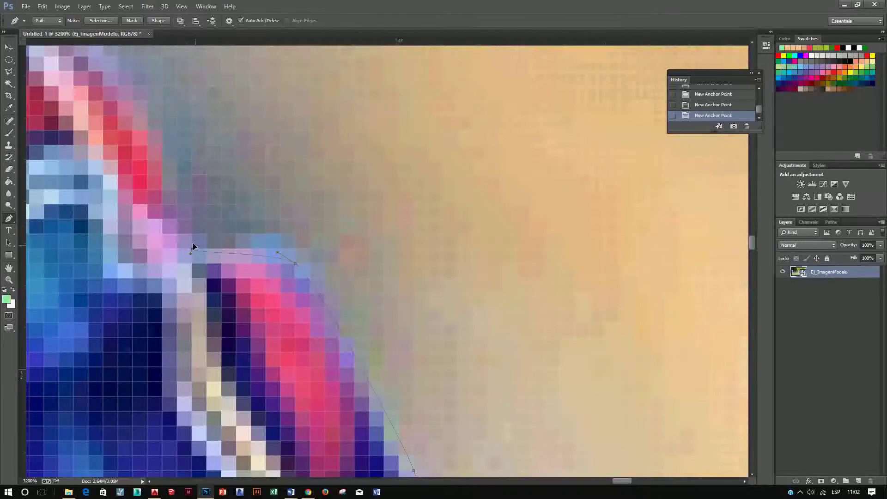
left_click_drag(175, 195, 176, 177)
scroll(180, 155, "down", 2)
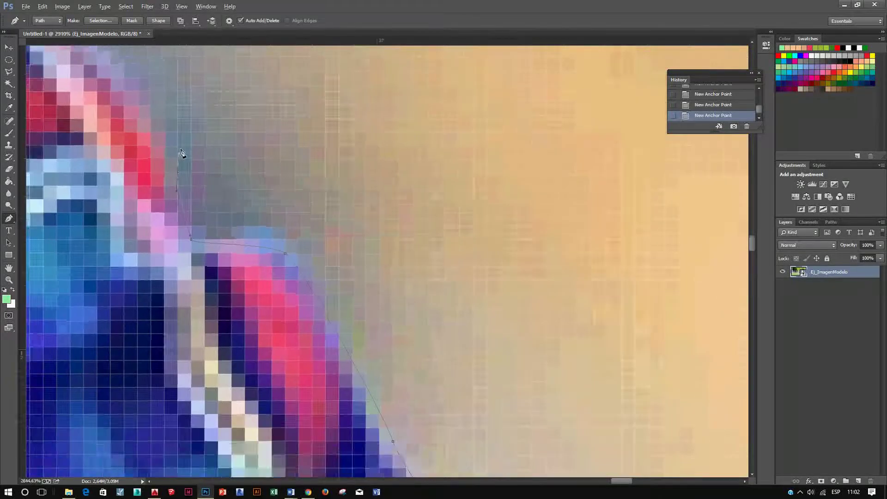
scroll(173, 138, "down", 3)
scroll(159, 194, "down", 2)
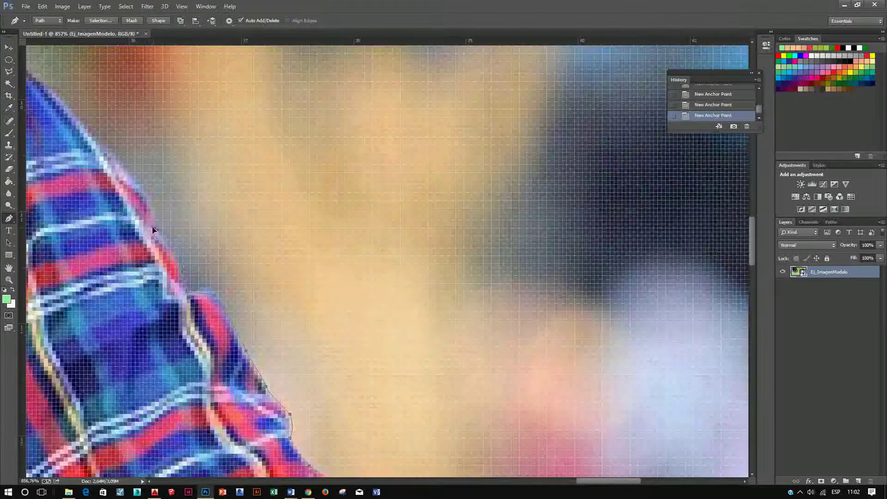
left_click_drag(159, 208, 151, 187)
scroll(123, 162, "down", 2)
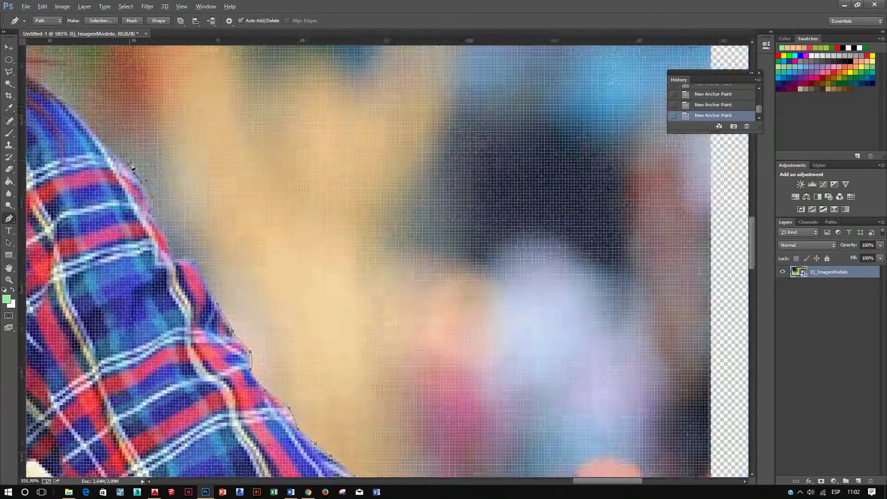
- Add curved anchors from where the shirt meets the hair up along the hair edge
scroll(115, 148, "down", 1)
scroll(114, 144, "up", 1)
scroll(161, 208, "up", 1)
scroll(208, 277, "up", 1)
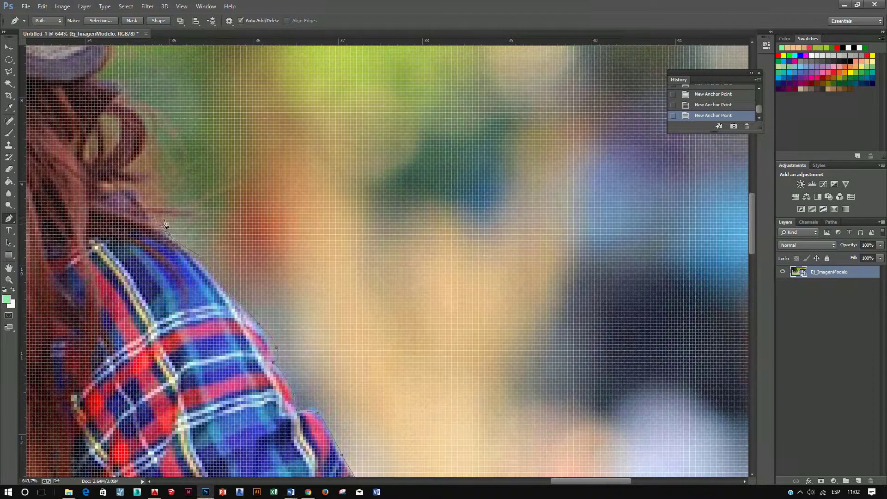
scroll(184, 218, "up", 2)
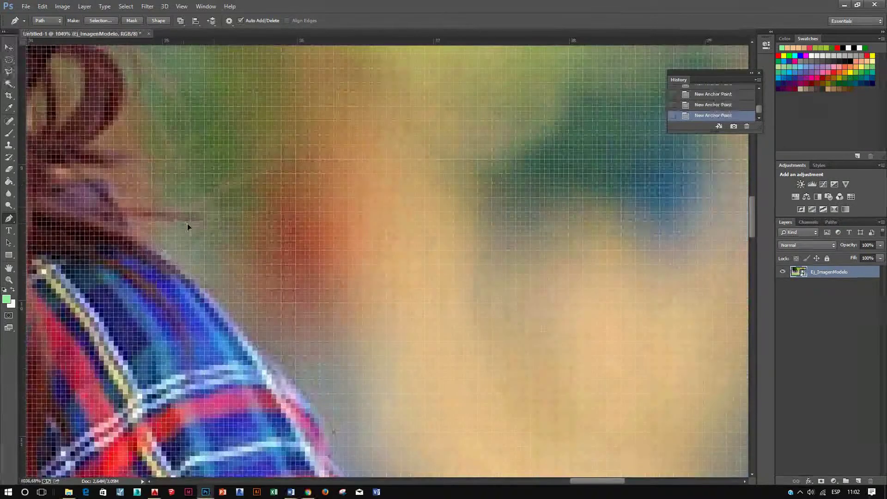
left_click_drag(205, 221, 168, 211)
mouse_move(157, 203)
left_mouse_down()
mouse_move(168, 184)
mouse_move(132, 124)
mouse_move(134, 103)
left_mouse_up()
scroll(131, 99, "down", 2)
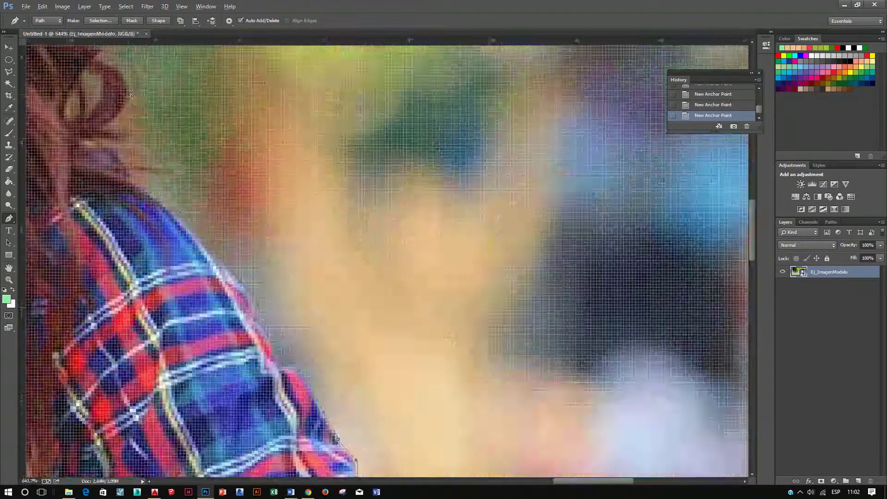
scroll(124, 121, "down", 1)
scroll(120, 143, "down", 1)
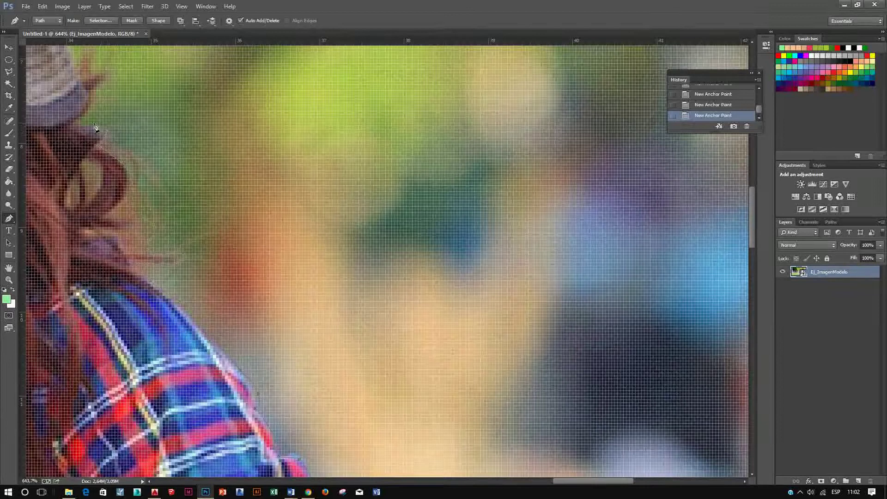
left_click_drag(83, 112, 99, 97)
scroll(97, 92, "down", 2)
scroll(98, 83, "up", 1)
scroll(97, 84, "up", 2)
scroll(68, 185, "up", 2)
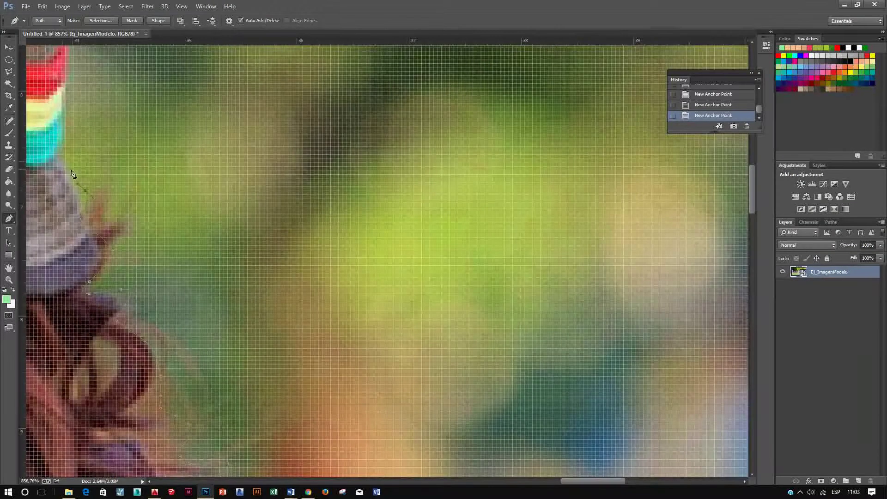
- Trace up the side of the hat to its top corner with curved anchors
scroll(70, 142, "down", 3)
scroll(194, 125, "up", 2)
scroll(194, 125, "up", 2)
scroll(193, 123, "up", 2)
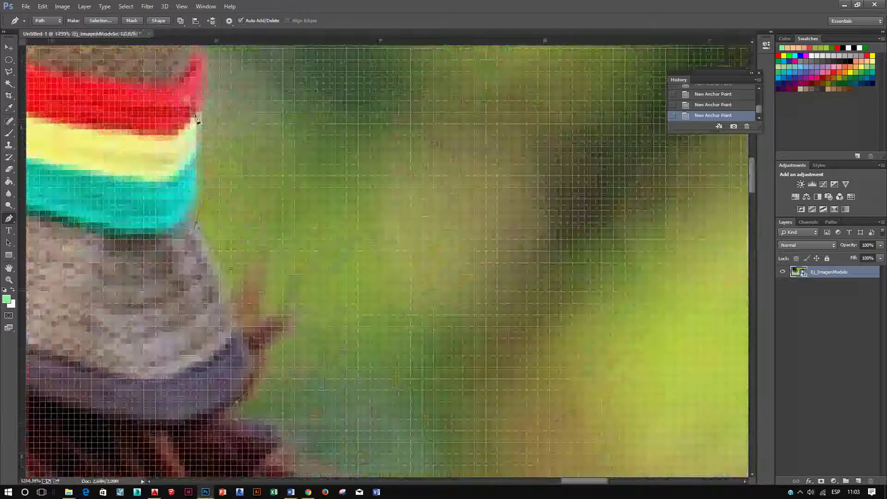
scroll(205, 84, "up", 1)
scroll(206, 82, "up", 2)
scroll(206, 82, "down", 2)
scroll(192, 152, "up", 1)
scroll(194, 162, "down", 1)
scroll(199, 185, "down", 2)
scroll(204, 208, "up", 2)
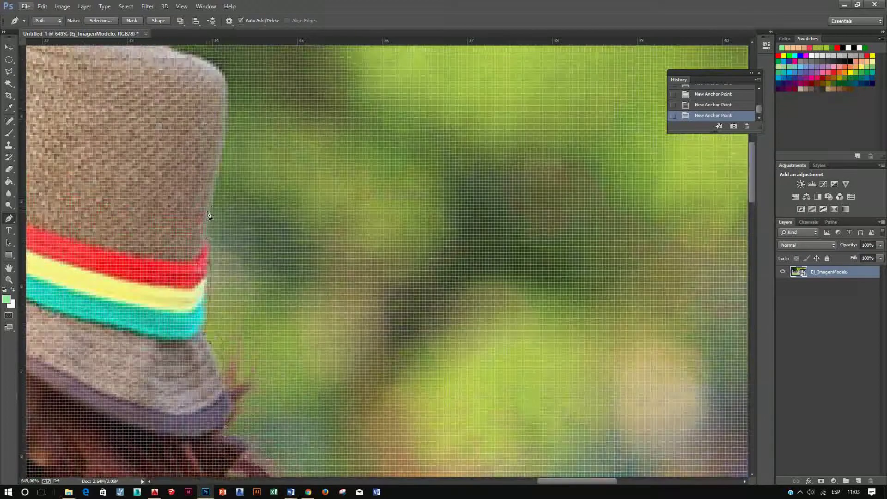
left_click_drag(213, 198, 225, 181)
left_click_drag(225, 133, 229, 79)
scroll(223, 81, "up", 1)
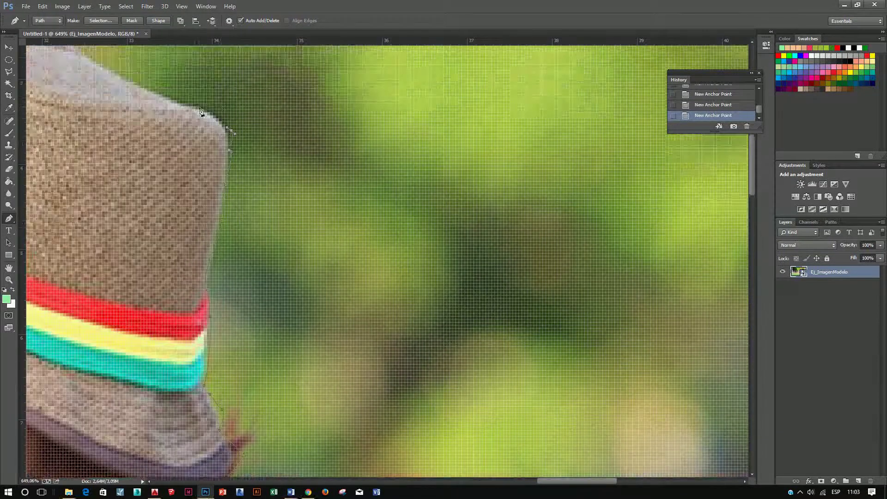
left_click_drag(191, 108, 172, 95)
- Run the outline across the hat top and curve it over the crown
scroll(154, 82, "down", 2)
scroll(154, 82, "down", 1)
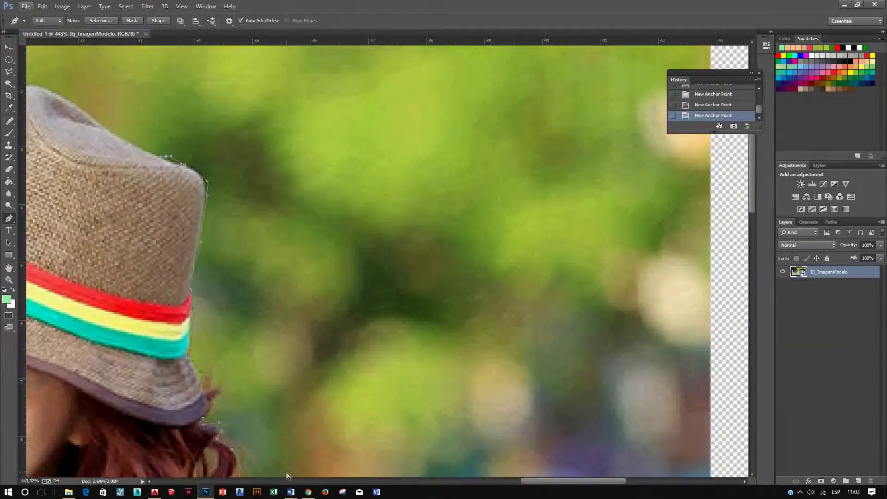
scroll(316, 252, "up", 3)
left_click(280, 226)
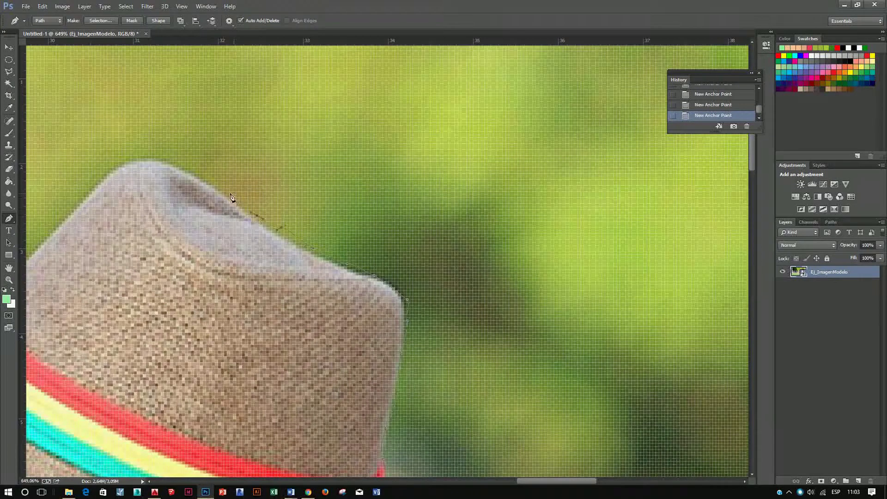
left_click(176, 159)
left_click(146, 158)
left_click_drag(122, 159, 113, 166)
- Trace down the hat's left side past the red band and along the brim
scroll(92, 217, "left", 3)
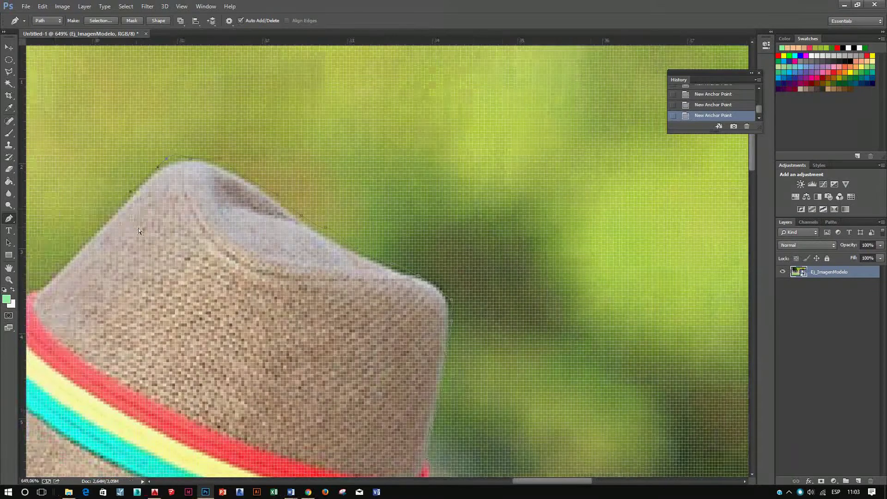
scroll(138, 228, "left", 2)
left_click(136, 249)
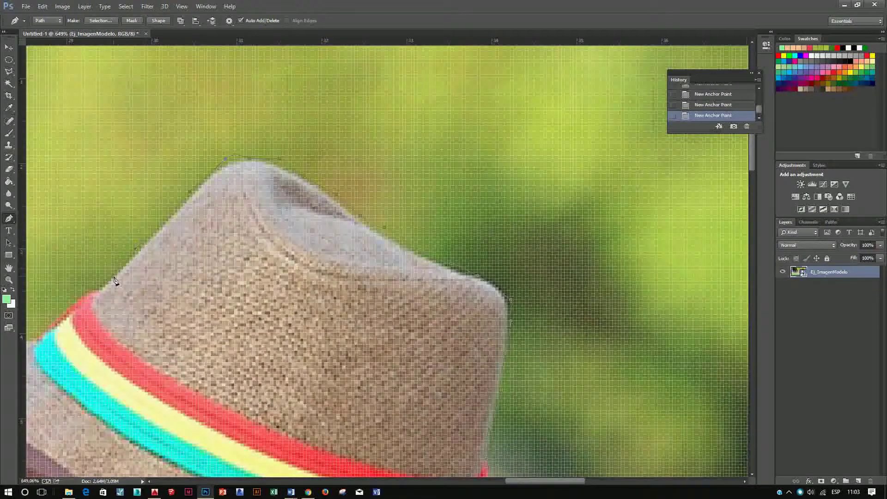
left_click(94, 291)
left_click(73, 299)
left_click_drag(57, 317, 159, 320)
left_click(137, 336)
left_click(119, 341)
left_click(101, 348)
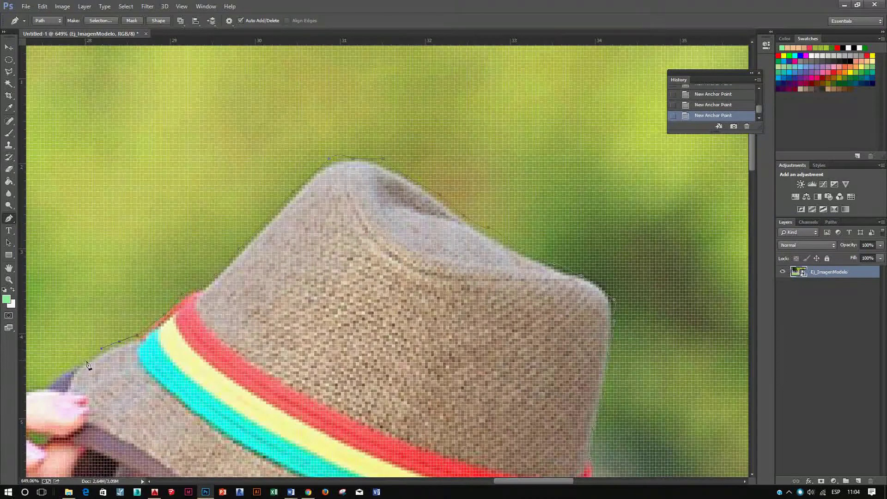
left_click(71, 366)
left_click(47, 383)
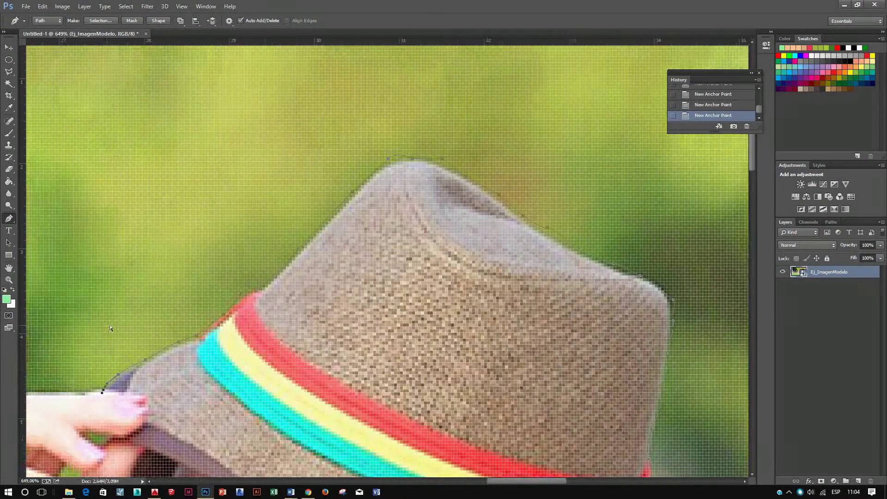
- Outline the raised hand from where the brim meets the fingers down its outer edge
scroll(62, 378, "left", 2)
left_click(132, 394)
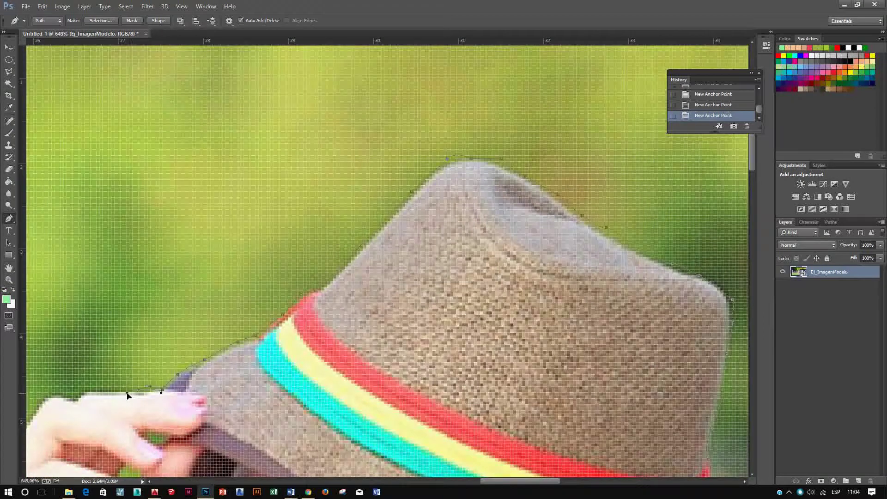
left_click(94, 391)
left_click(84, 393)
left_click(67, 396)
scroll(143, 337, "left", 3)
scroll(140, 314, "down", 3)
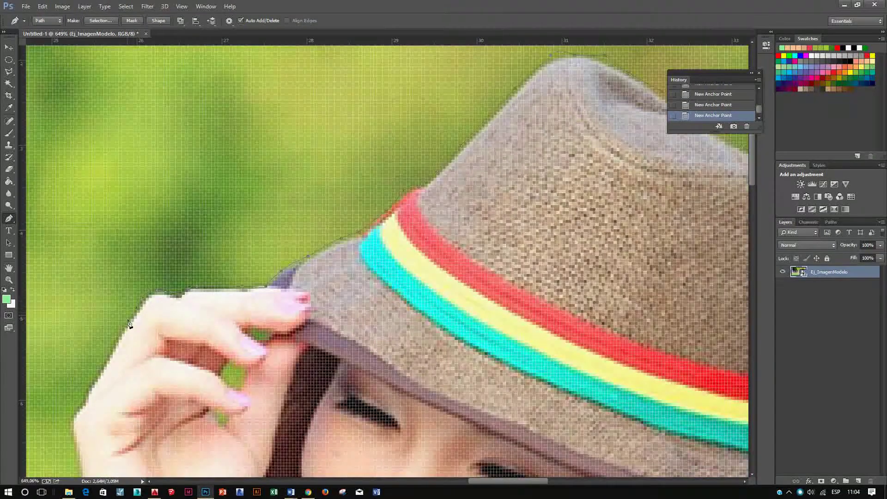
left_click(107, 352)
left_click(95, 376)
left_click(77, 454)
- Continue anchors down the back of the hand, the wrist and the arm edge
scroll(89, 394, "down", 2)
scroll(78, 351, "down", 2)
scroll(69, 314, "down", 2)
left_click_drag(81, 272, 85, 260)
left_click(80, 302)
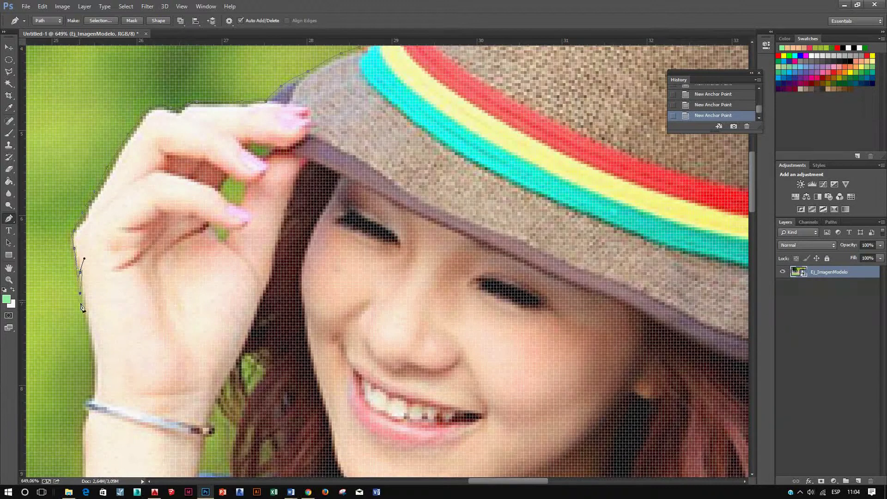
left_click(87, 335)
scroll(92, 397, "down", 3)
scroll(99, 370, "down", 3)
scroll(84, 326, "down", 2)
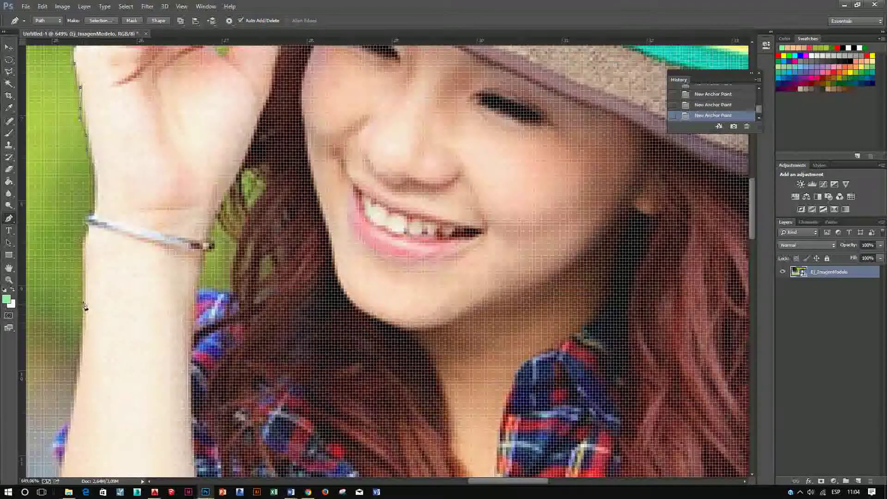
left_click(76, 367)
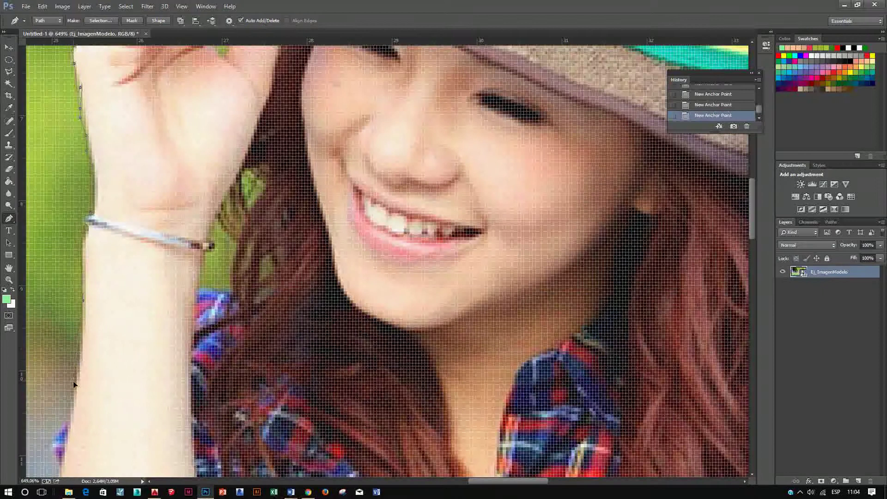
left_click(68, 378)
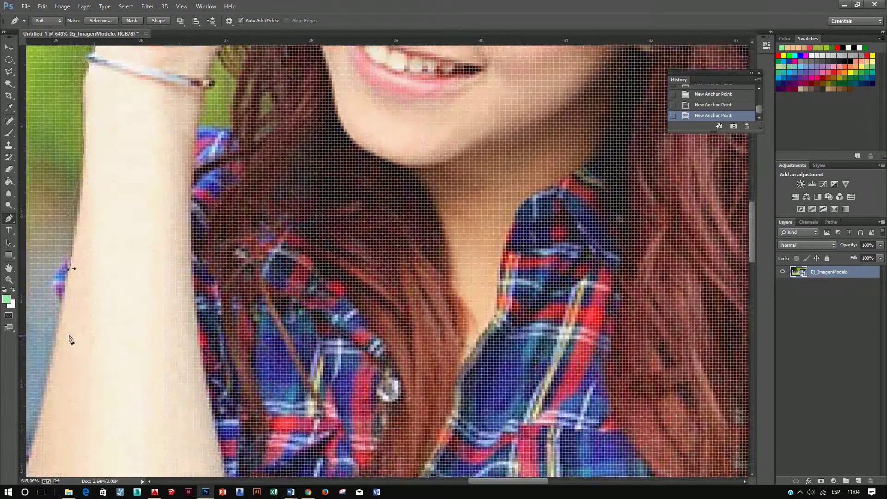
scroll(63, 326, "down", 3)
scroll(60, 332, "down", 2)
scroll(131, 301, "up", 3)
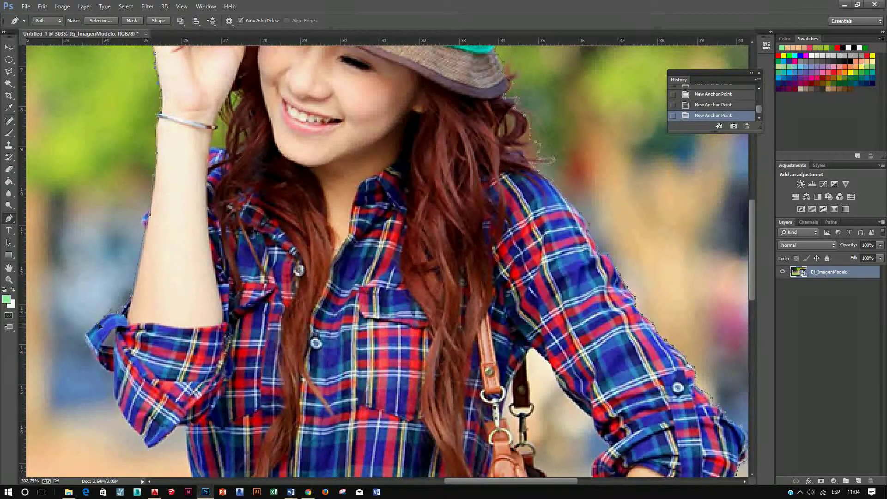
- Add anchors from the sleeve tip down the sleeve edge, dismissing the path context menu
left_click(84, 338)
left_click(113, 393)
left_click(131, 428)
right_click(183, 431)
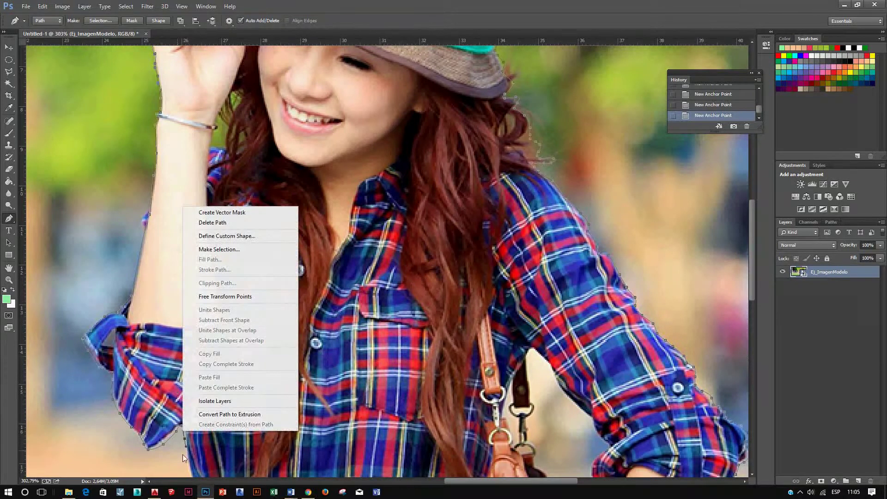
left_click(182, 454)
scroll(194, 369, "down", 5)
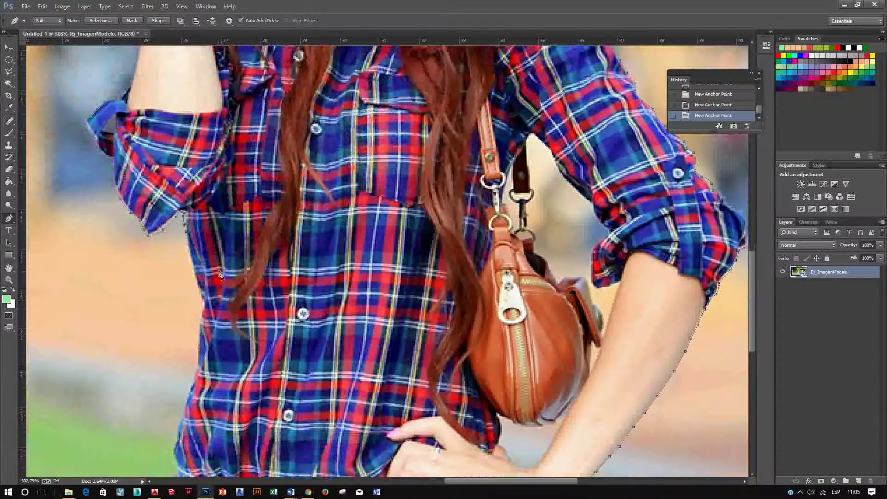
- Trace down the shirt's left edge to near its bottom with corner and curved points
left_click(189, 253)
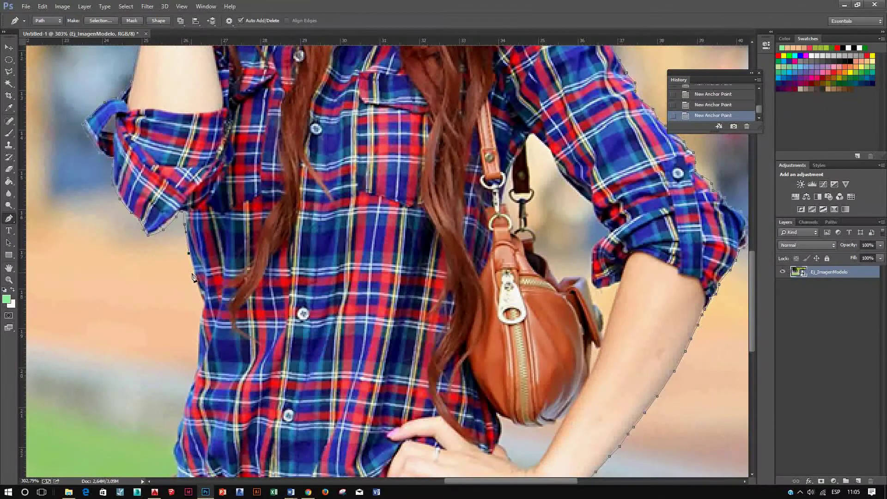
left_click(195, 286)
left_click_drag(197, 352, 200, 366)
left_click(183, 408)
left_click(177, 418)
left_click(172, 449)
left_click_drag(175, 460, 178, 472)
- Extend the outline past the belt to the jeans' bottom and close it at the start anchor
scroll(171, 430, "down", 3)
scroll(171, 415, "down", 2)
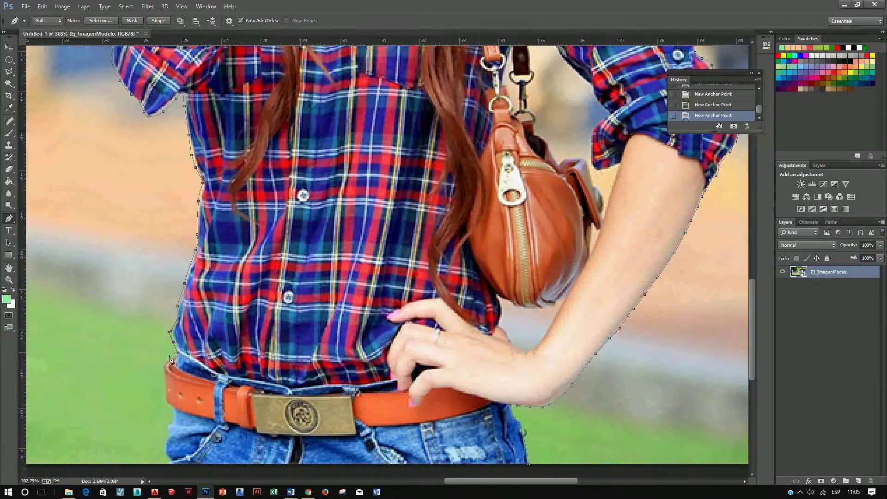
left_click_drag(163, 390, 172, 415)
left_click(165, 440)
left_click_drag(166, 457, 171, 465)
left_click(529, 465)
scroll(587, 291, "up", 3)
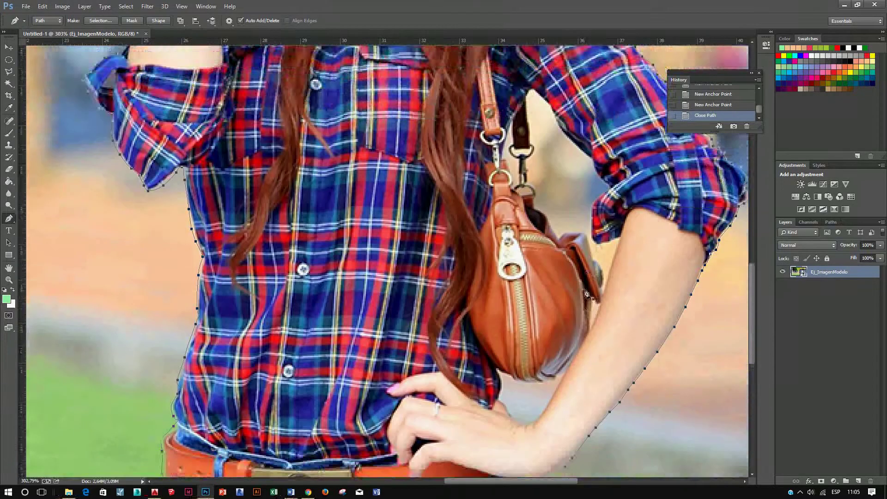
scroll(596, 278, "down", 2)
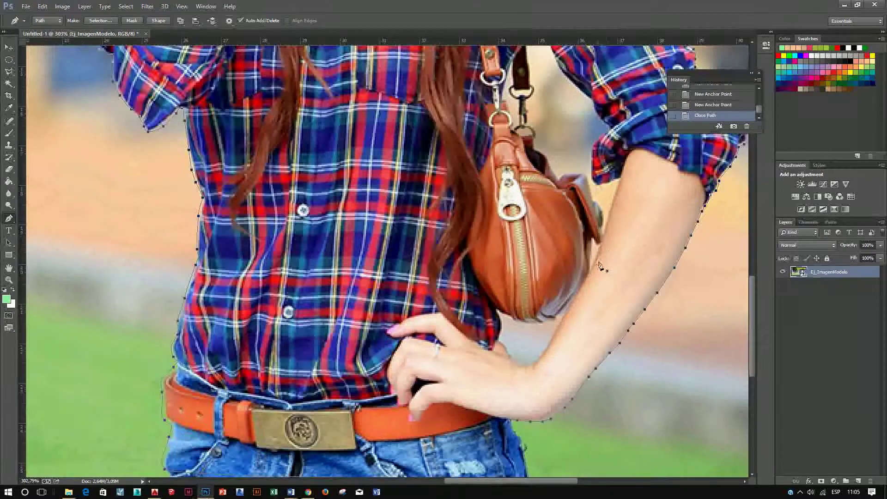
- Convert the traced path around the model into a selection with Make Selection
right_click(627, 246)
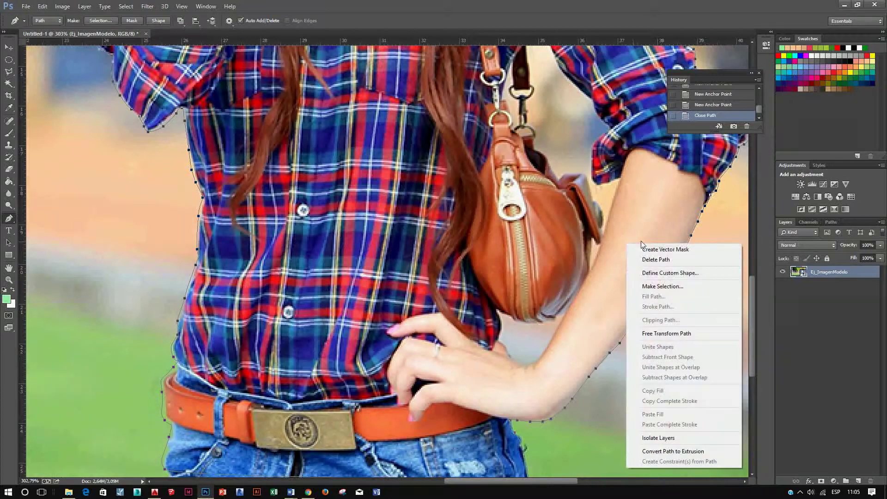
left_click(658, 287)
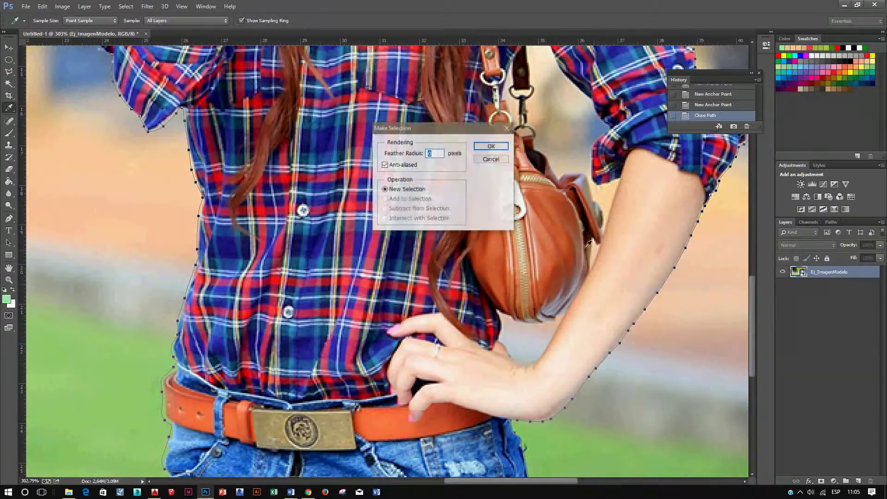
left_click(488, 148)
scroll(483, 159, "down", 4)
scroll(483, 159, "up", 2)
scroll(482, 160, "up", 5)
scroll(480, 159, "up", 1)
scroll(478, 158, "up", 1)
scroll(478, 158, "down", 5)
scroll(476, 166, "down", 2)
scroll(468, 176, "up", 2)
scroll(468, 178, "down", 2)
scroll(476, 253, "up", 1)
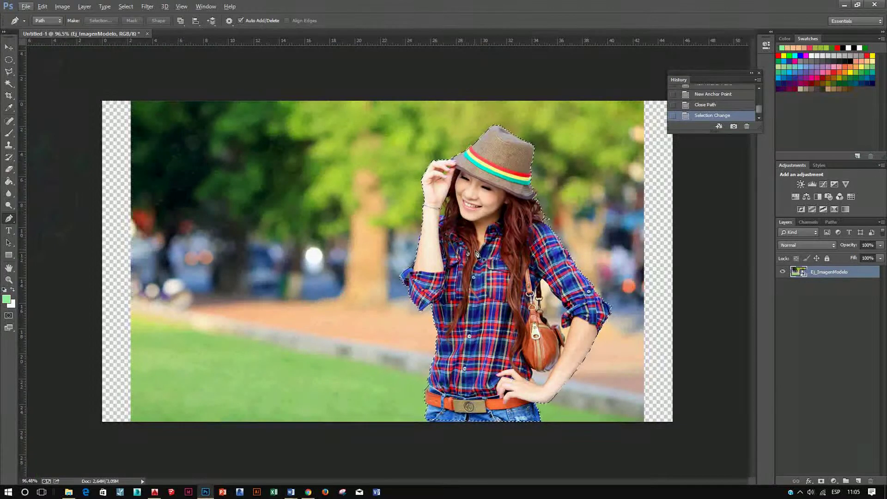
- Invert the selection with Select Inverse so the background is selected
left_click(7, 72)
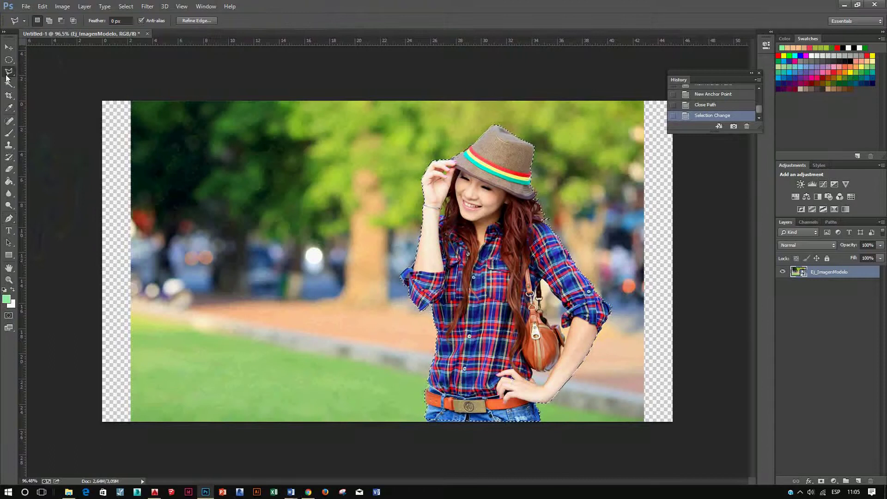
right_click(464, 251)
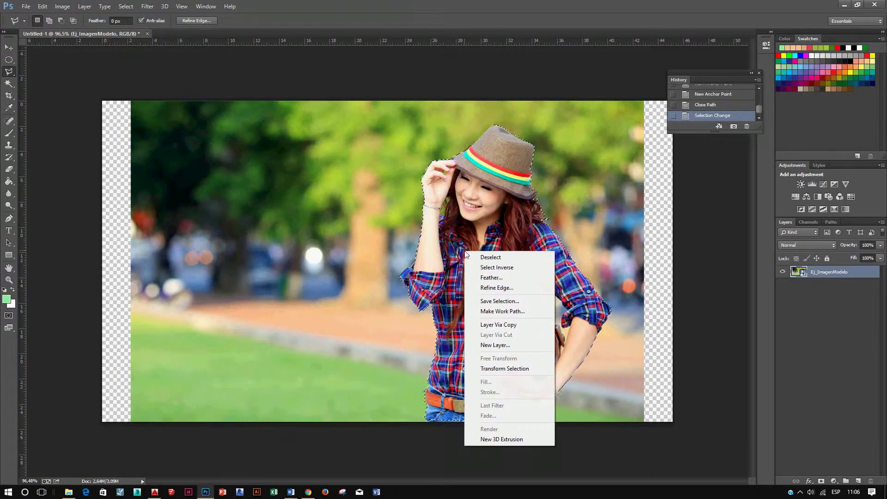
left_click(497, 268)
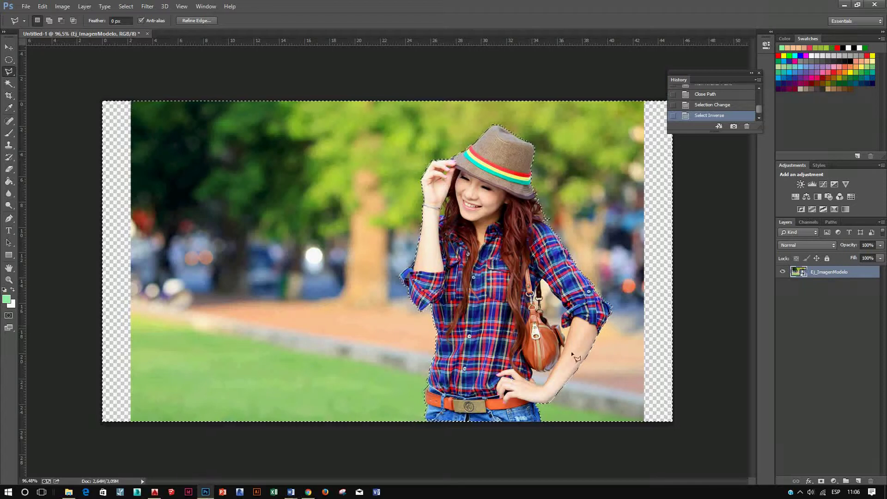
- Rasterize the model layer and erase the selected park background with a large eraser
left_click(8, 169)
left_click(210, 218)
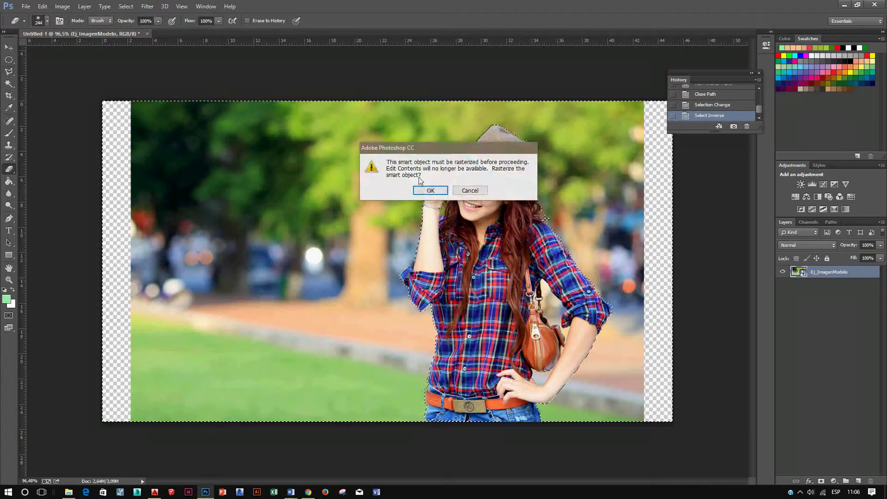
left_click(430, 191)
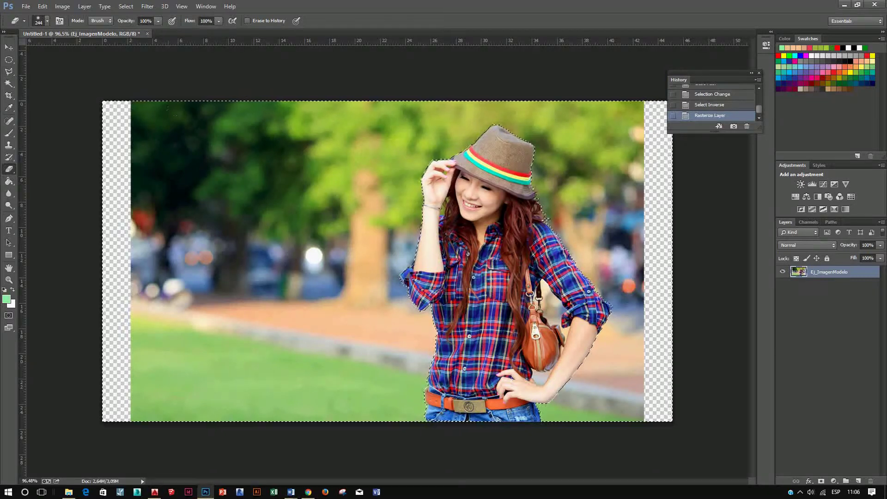
mouse_move(545, 185)
left_mouse_down()
mouse_move(601, 240)
mouse_move(619, 323)
left_mouse_up()
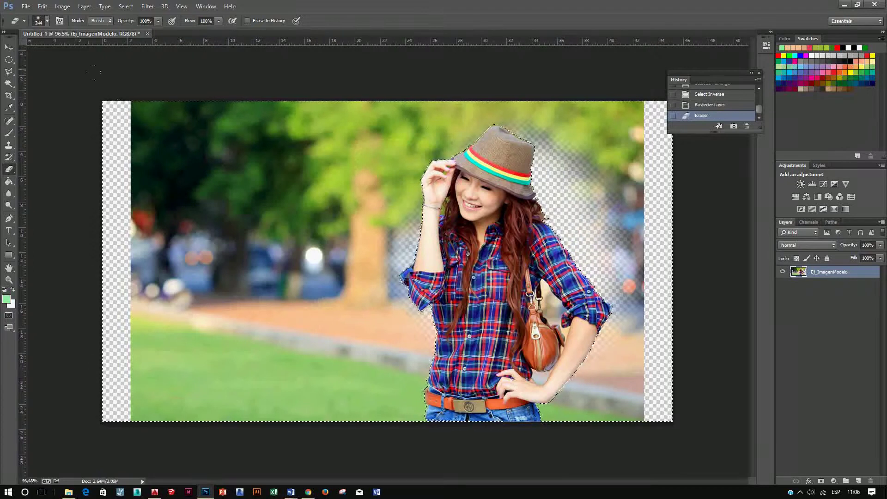
left_click(48, 20)
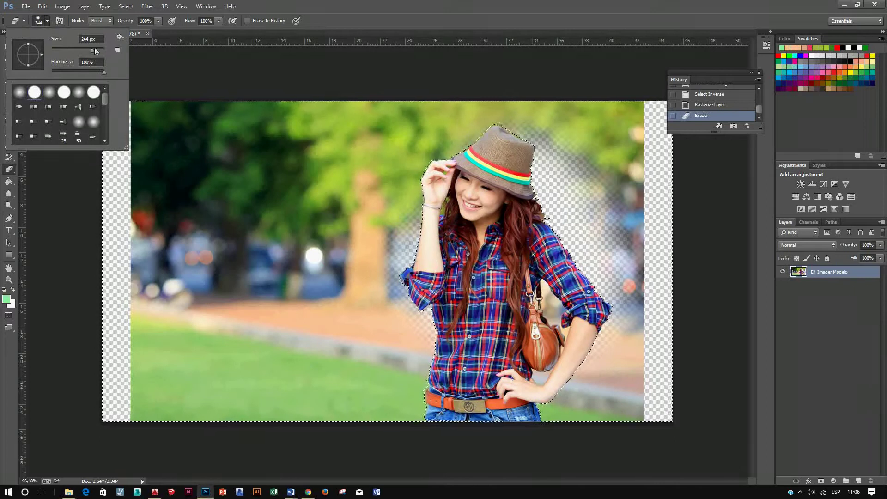
left_click_drag(252, 184, 176, 240)
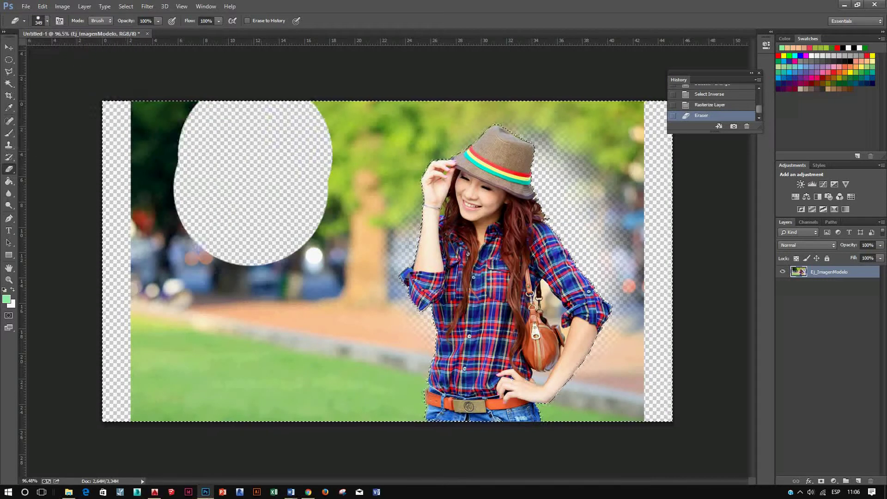
mouse_move(152, 333)
left_mouse_down()
mouse_move(259, 286)
mouse_move(416, 194)
mouse_move(600, 207)
mouse_move(610, 360)
mouse_move(564, 116)
left_mouse_up()
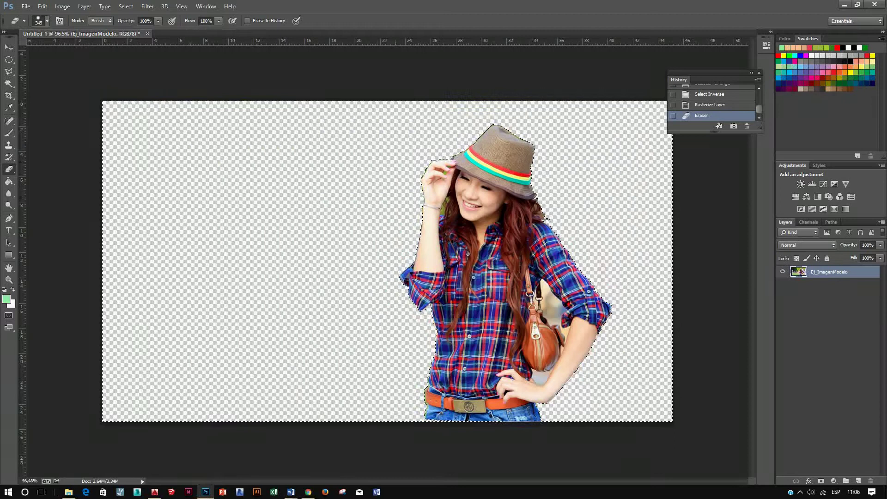
left_click(340, 261)
- Deselect, then move the cut-out model slightly to the right
key("v")
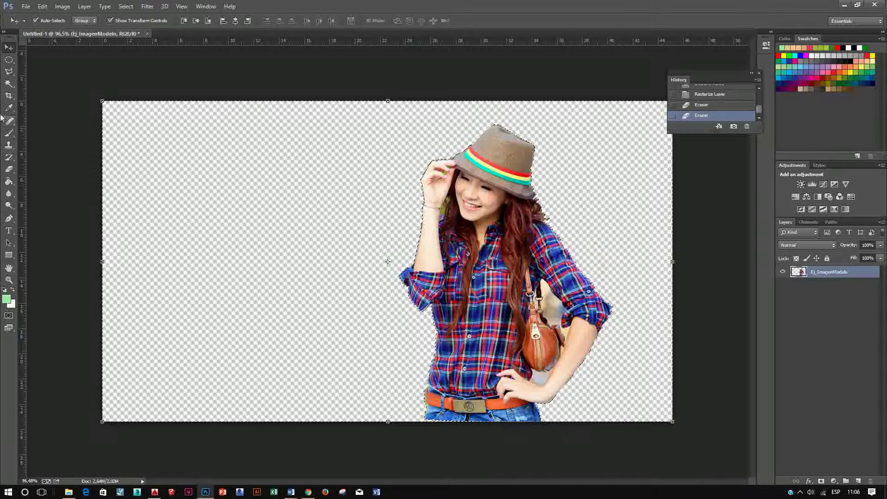
left_click(8, 71)
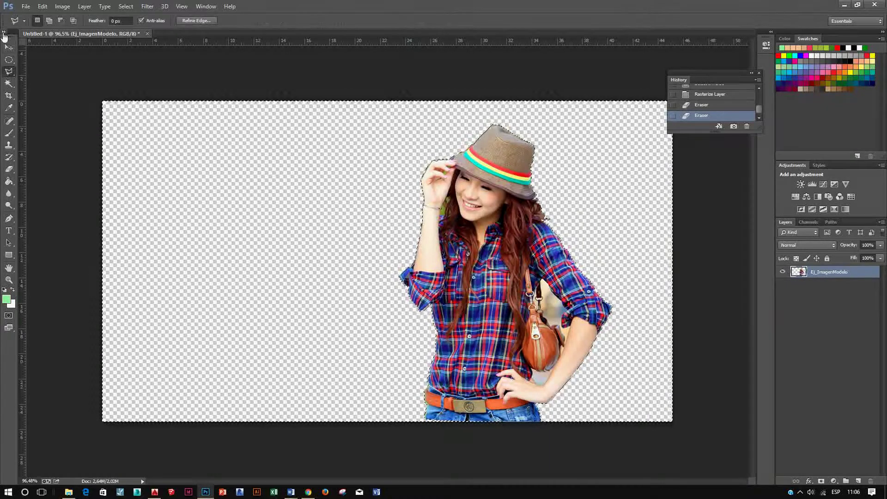
right_click(360, 189)
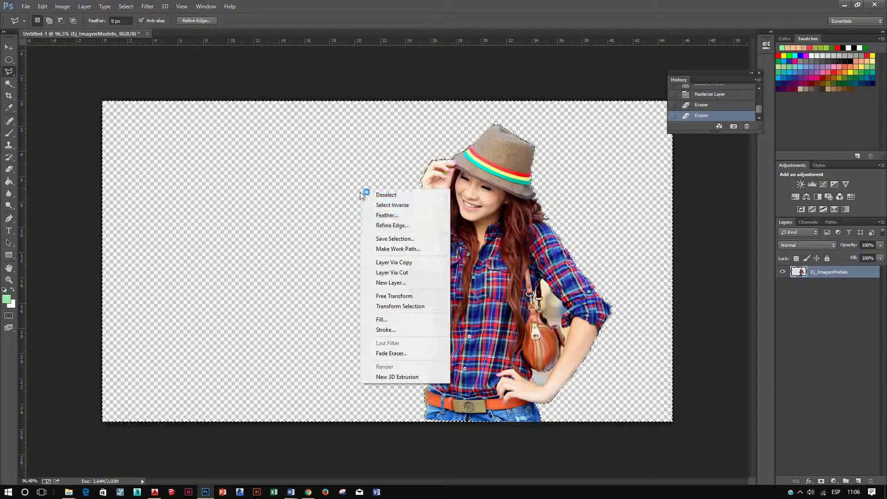
left_click(386, 194)
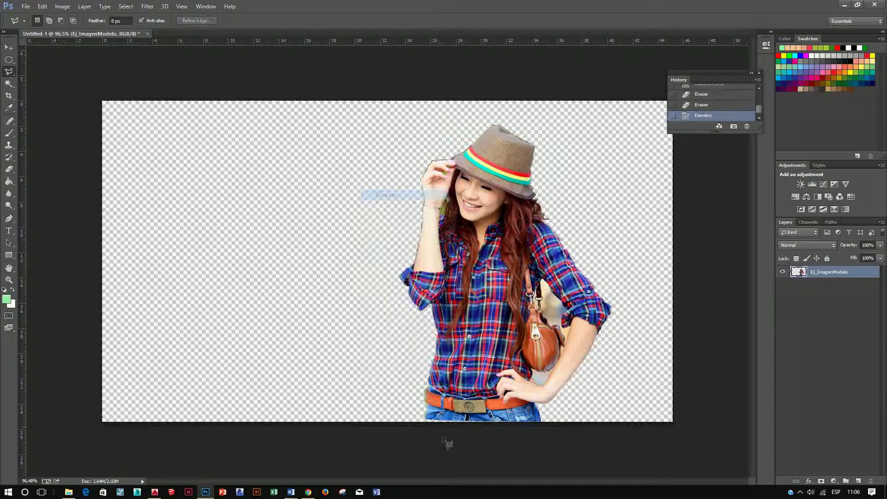
left_click(9, 48)
mouse_move(465, 235)
left_mouse_down()
mouse_move(461, 147)
mouse_move(514, 246)
left_mouse_up()
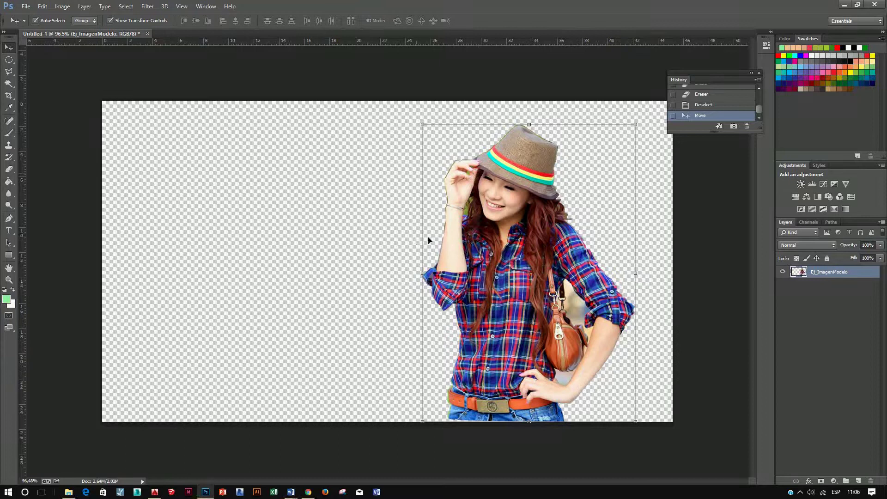
scroll(591, 323, "up", 5)
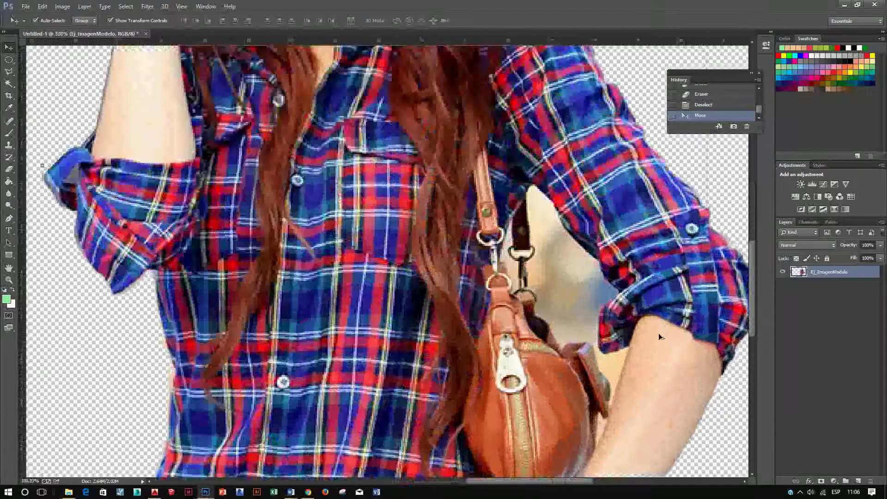
scroll(658, 334, "down", 2)
scroll(670, 350, "up", 2)
scroll(662, 384, "up", 2)
left_click(8, 74)
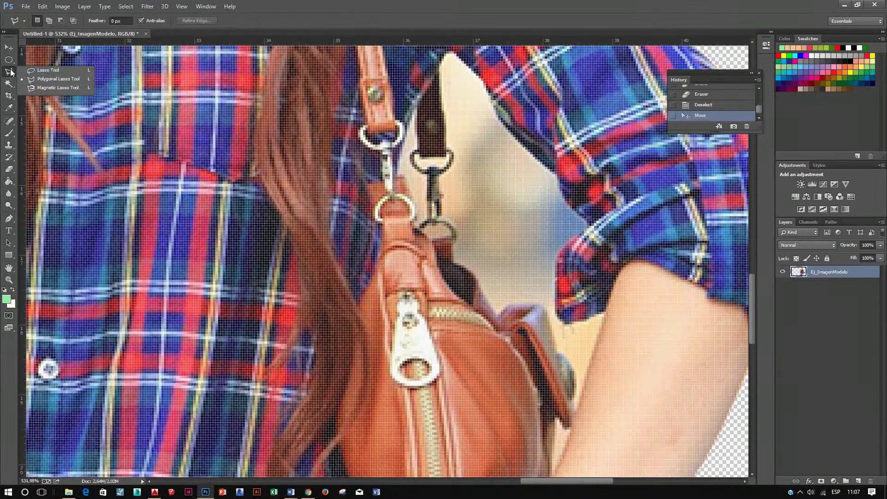
- Attempt a Polygonal Lasso selection of the gap under the arm, then undo it
left_click(44, 83)
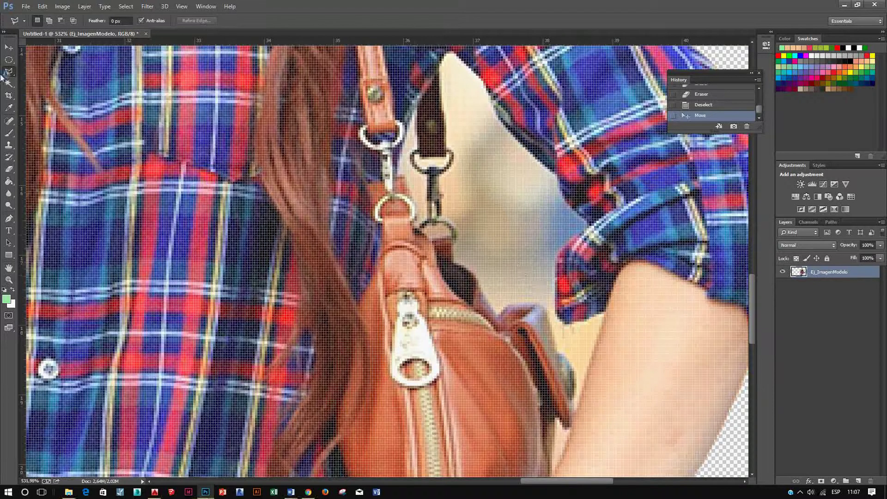
left_click(573, 368)
left_click(593, 359)
left_click(719, 108)
left_click(557, 352)
left_click(574, 369)
key("ctrl+z")
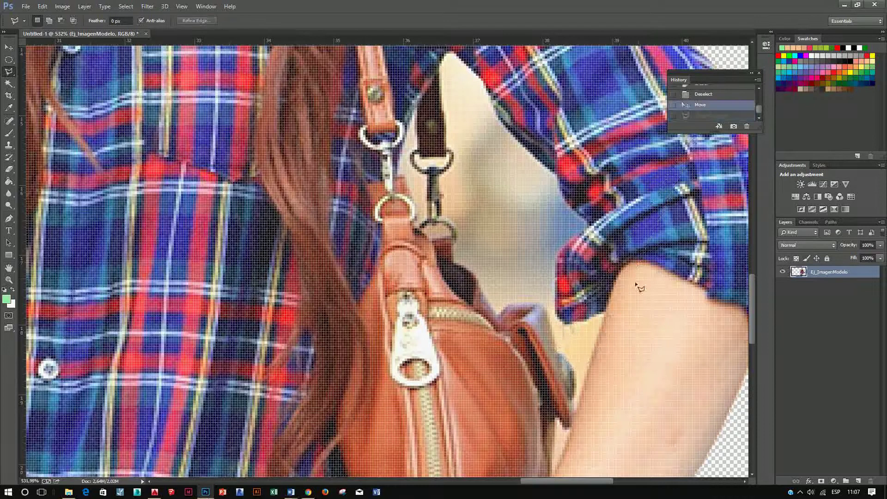
- Trace a Polygonal Lasso selection around the background gap between bag strap and sleeve
left_click(576, 407)
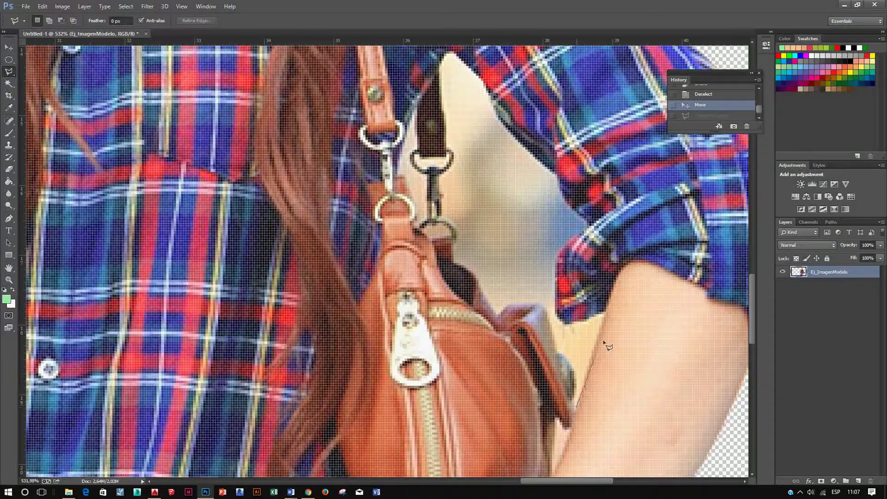
left_click(605, 314)
left_click(566, 324)
left_click(557, 262)
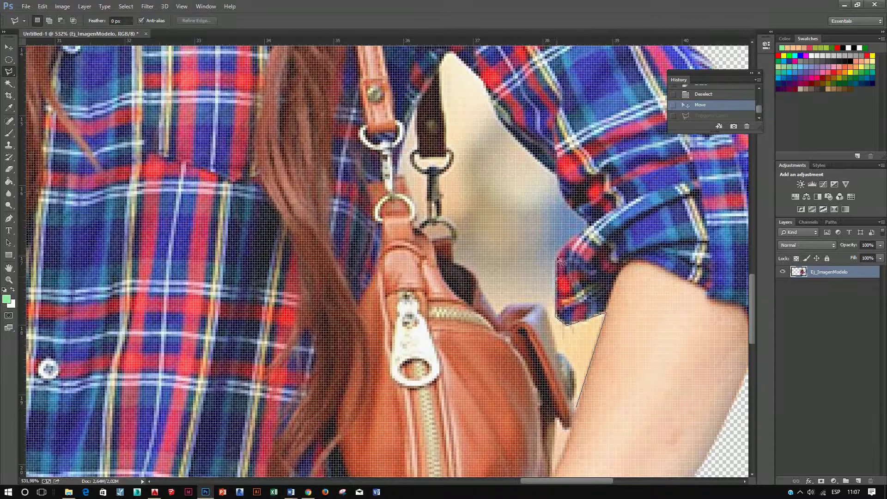
left_click(582, 236)
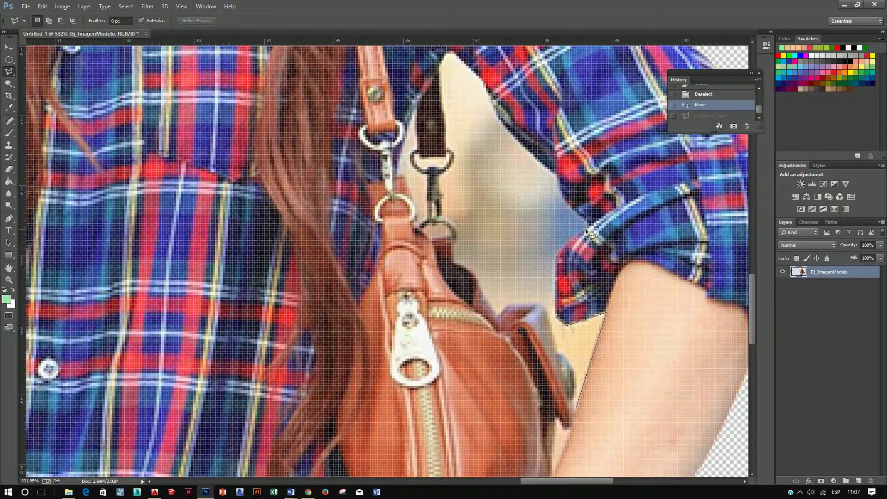
left_click(561, 194)
left_click(558, 175)
left_click(447, 51)
left_click(448, 148)
left_click(577, 409)
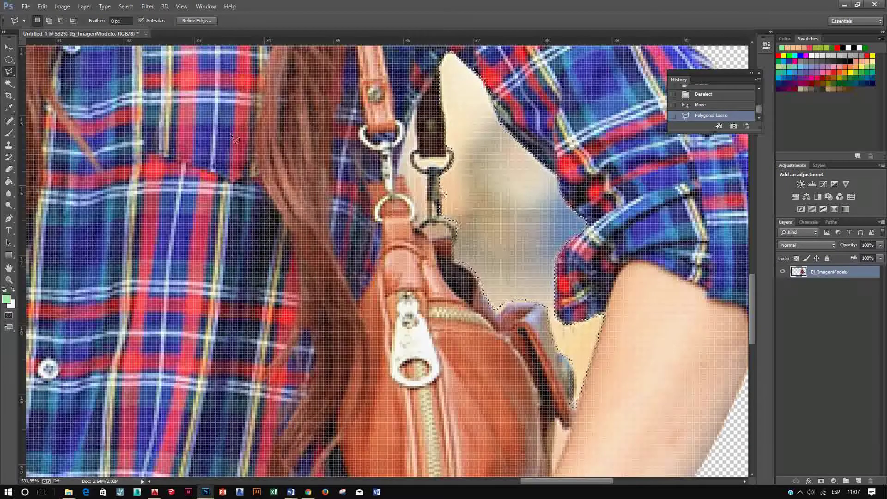
- Set the eraser brush to about 54 px and erase inside the gap selection
left_click(9, 169)
right_click(404, 223)
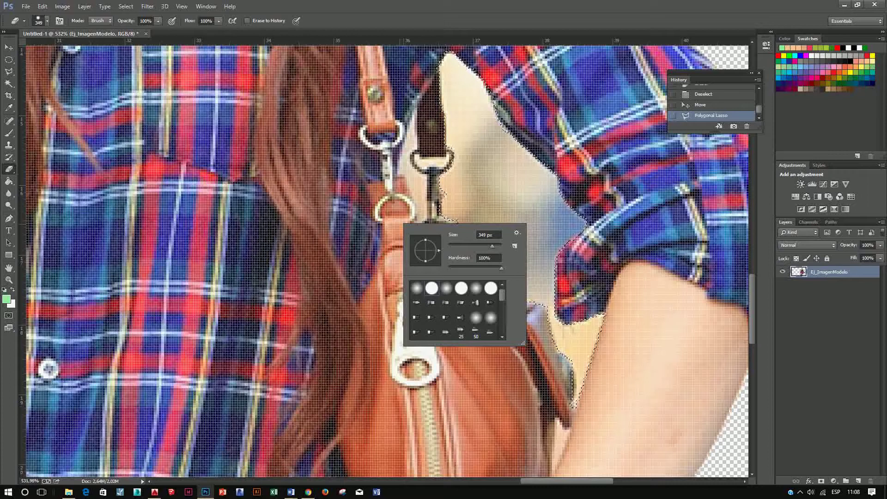
left_click(49, 20)
left_click(69, 49)
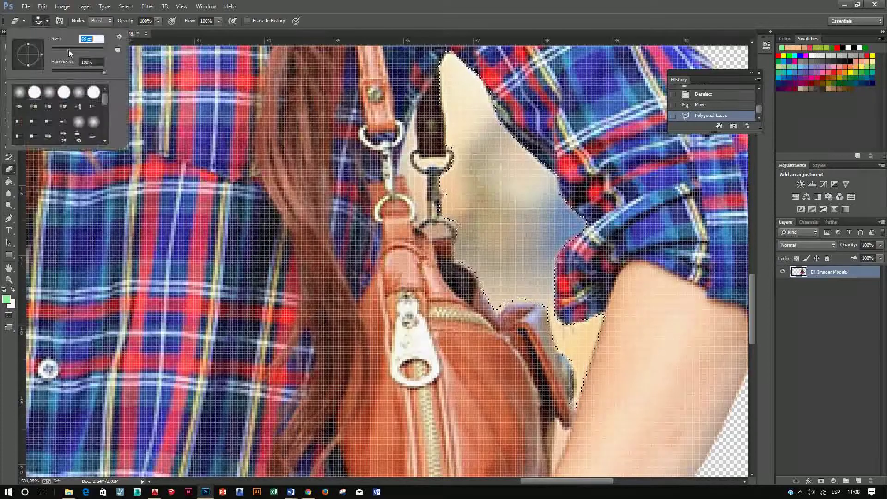
key("Return")
left_click_drag(458, 92, 578, 369)
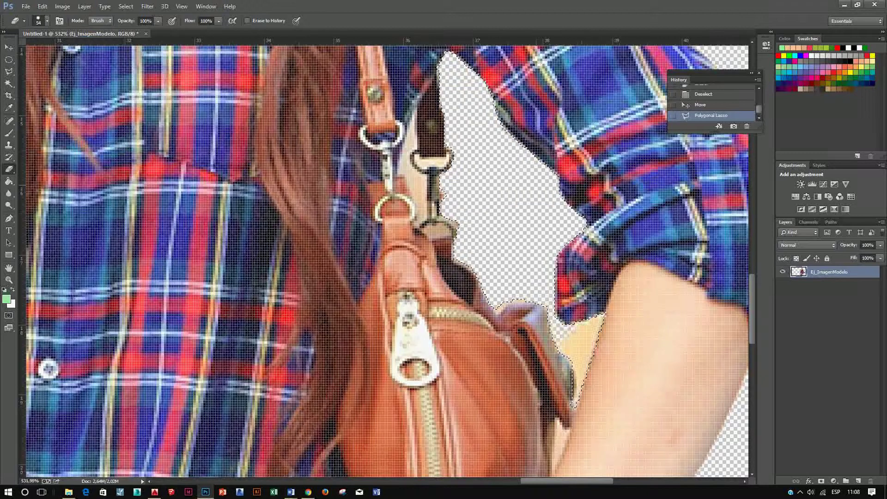
- Clear the selection with Deselect
key("l")
right_click(489, 223)
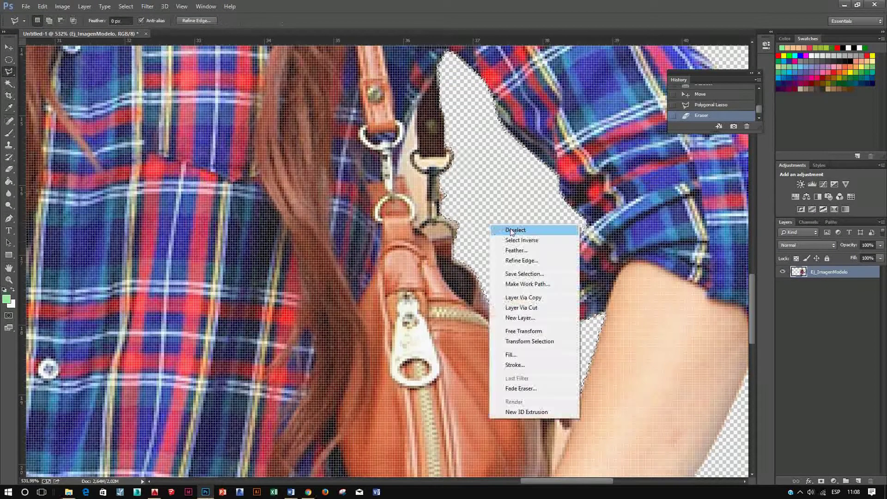
left_click(504, 228)
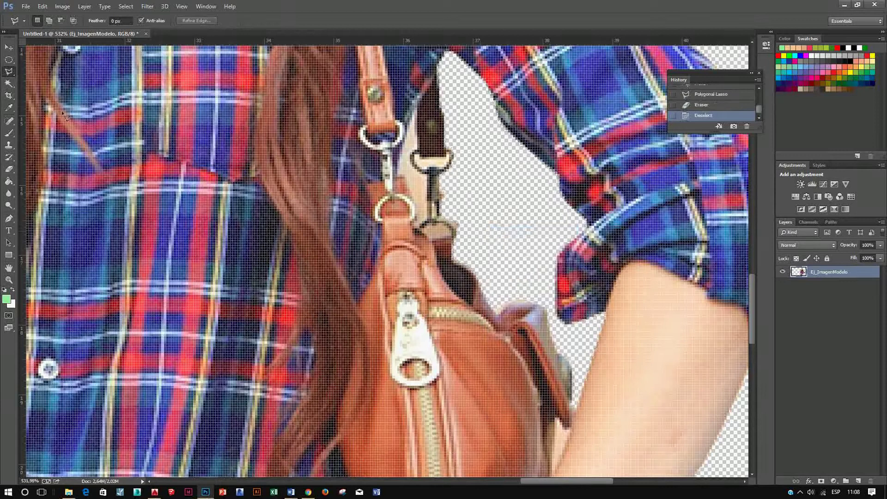
- Outline the light sliver beside the dark bag clasp with the Polygonal Lasso
left_click(9, 219)
left_click(9, 75)
scroll(457, 182, "down", 1)
scroll(448, 192, "up", 5)
left_click(384, 341)
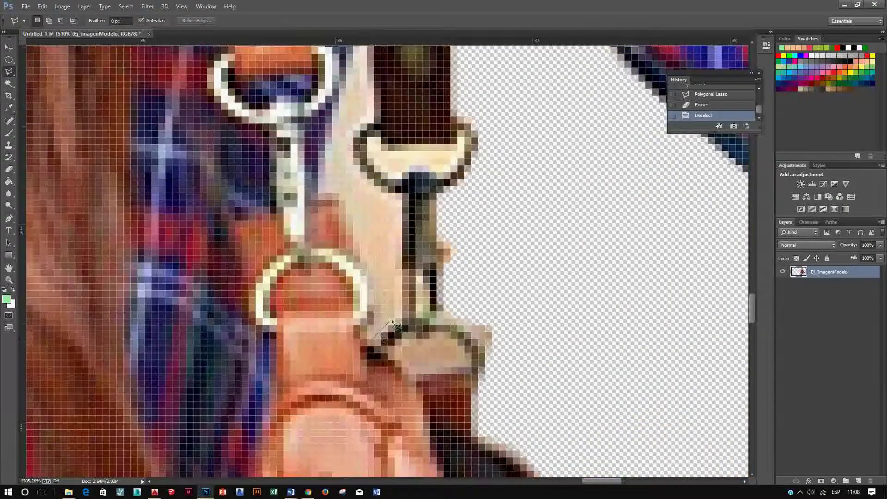
left_click(390, 192)
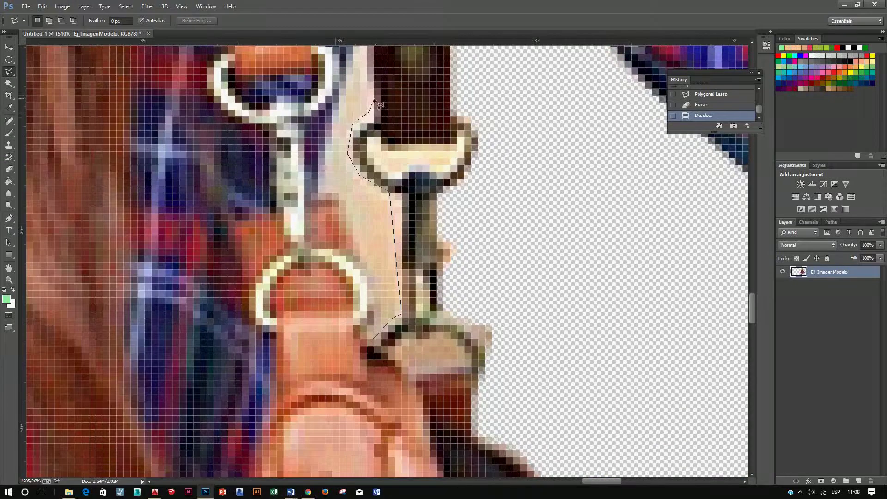
scroll(372, 51, "up", 3)
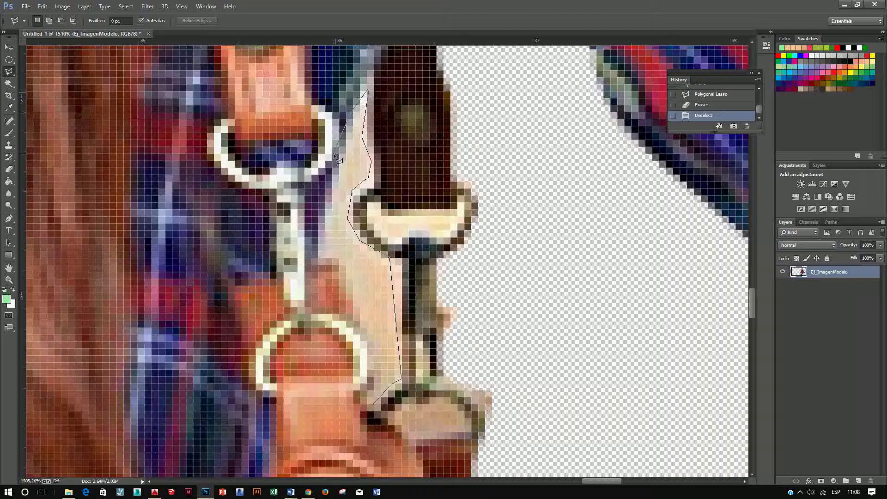
left_click_drag(348, 283, 368, 337)
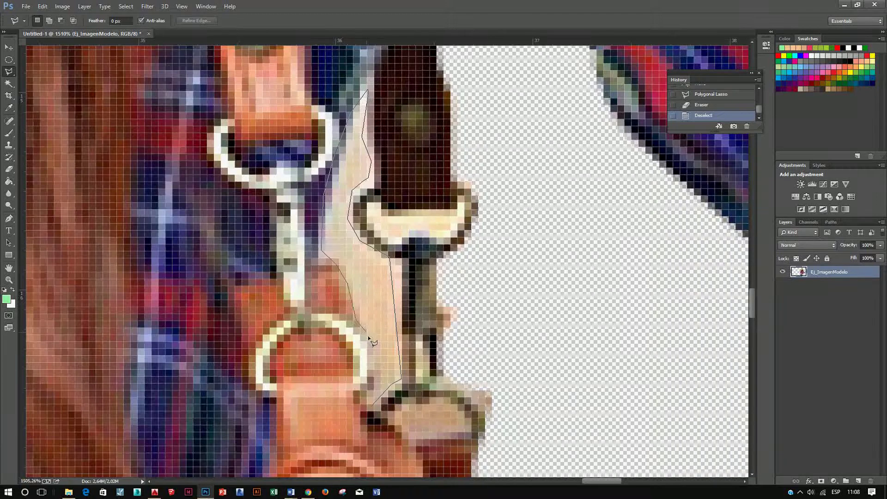
left_click(371, 408)
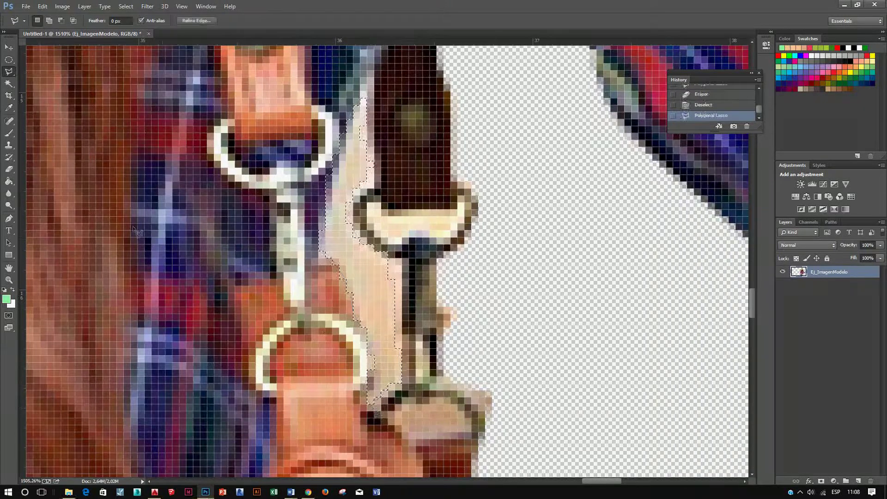
- Erase the sliver inside the selection and deselect with Ctrl+D
left_click(9, 169)
left_click_drag(346, 199, 365, 323)
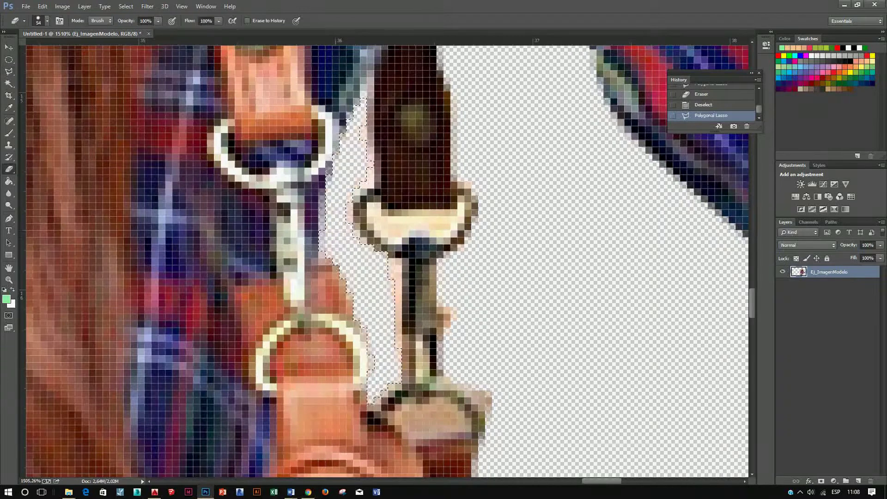
key("ctrl+d")
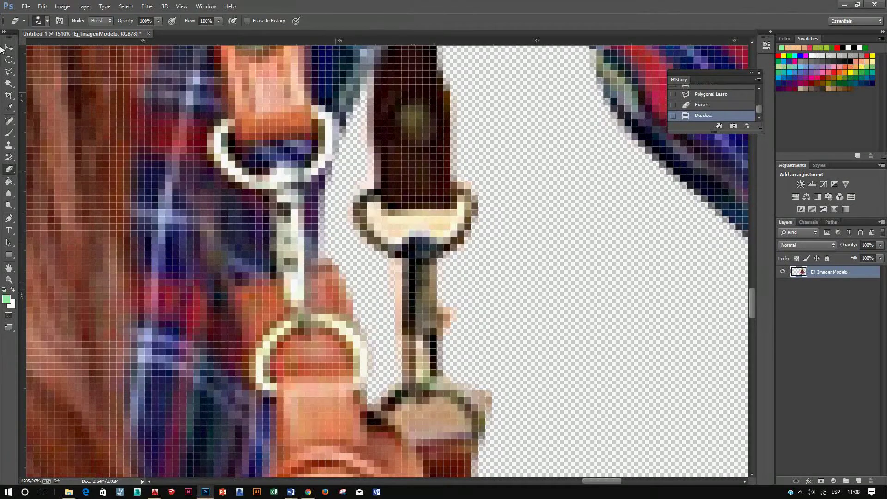
left_click(8, 47)
- Zoom to the face and shift the model image down slightly
scroll(284, 175, "down", 3)
scroll(284, 175, "down", 3)
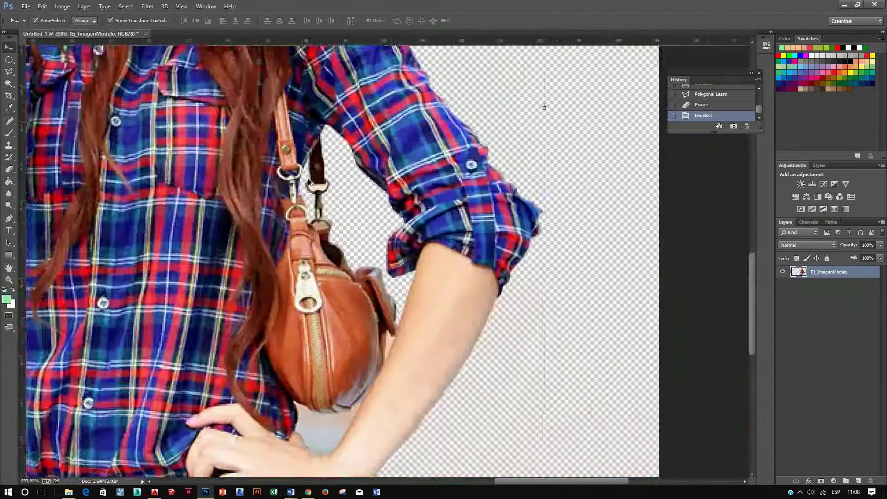
scroll(361, 239, "down", 3)
scroll(360, 240, "down", 1)
scroll(360, 240, "up", 4)
scroll(361, 239, "up", 1)
left_click_drag(195, 145, 195, 189)
scroll(103, 213, "up", 3)
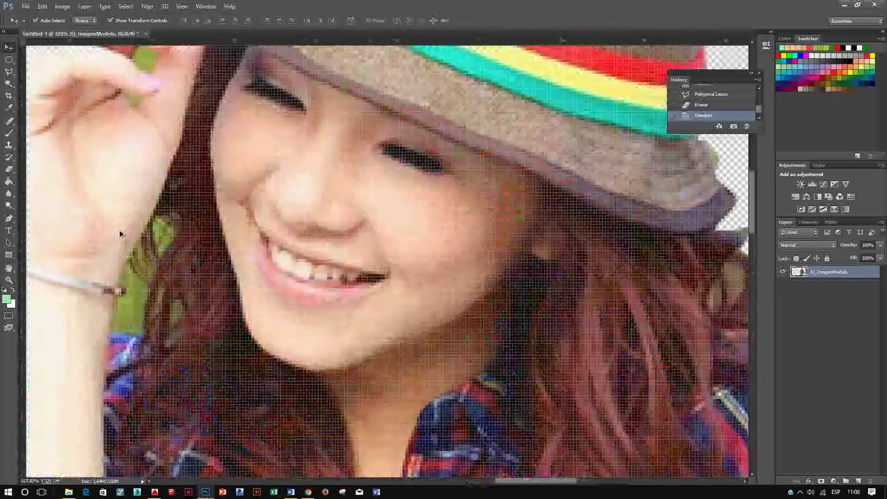
scroll(119, 234, "up", 3)
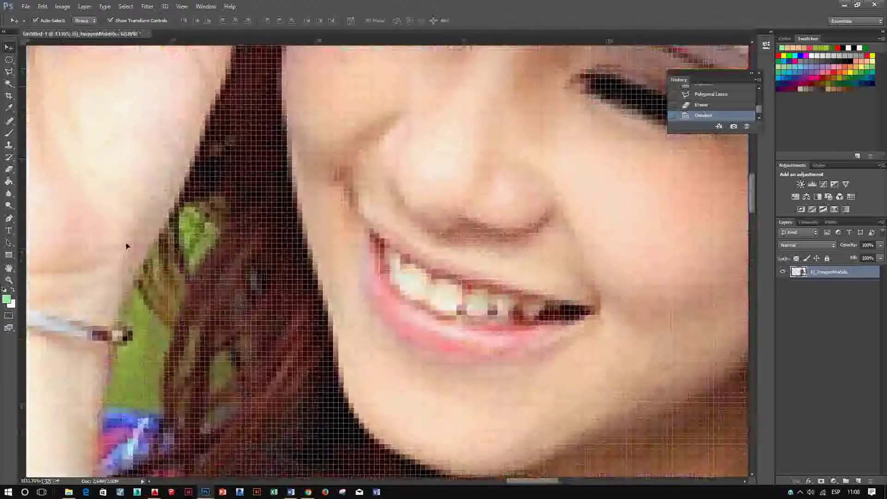
- Set the eraser to 10 px and erase the green patch beside her wrist
left_click(9, 171)
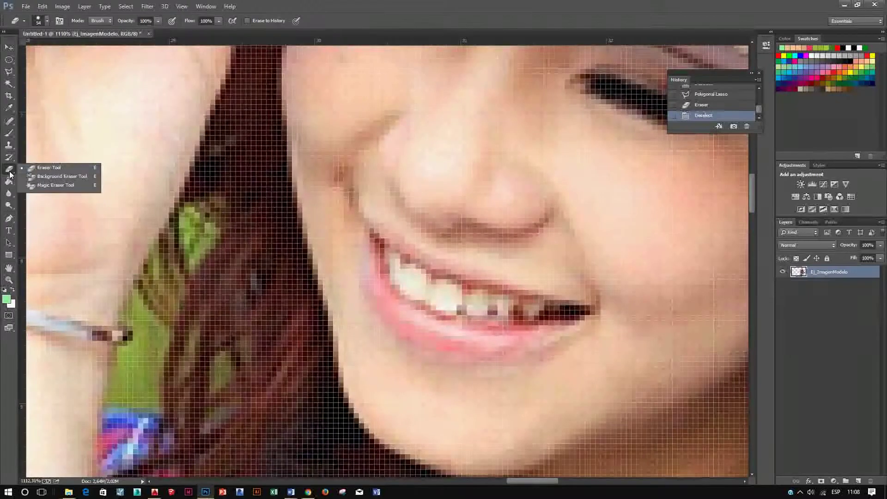
left_click(37, 171)
left_click(47, 20)
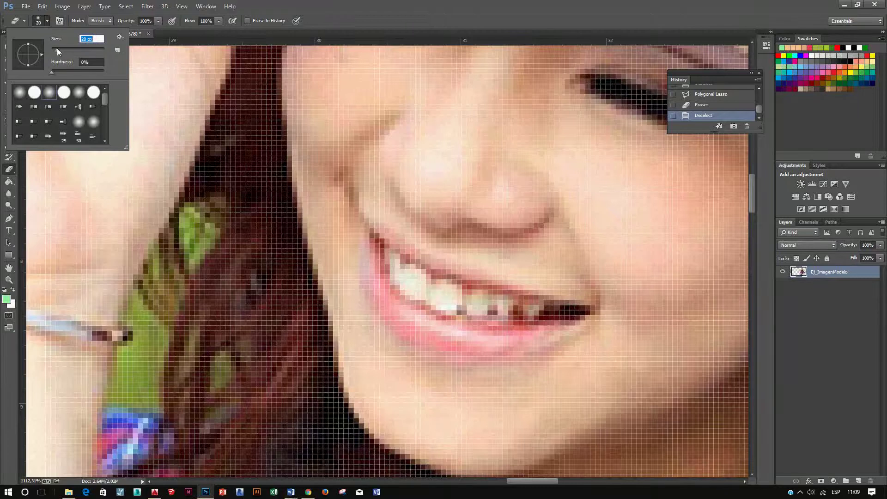
left_click_drag(56, 50, 53, 50)
mouse_move(137, 378)
left_mouse_down()
mouse_move(152, 402)
mouse_move(158, 342)
mouse_move(143, 296)
left_mouse_up()
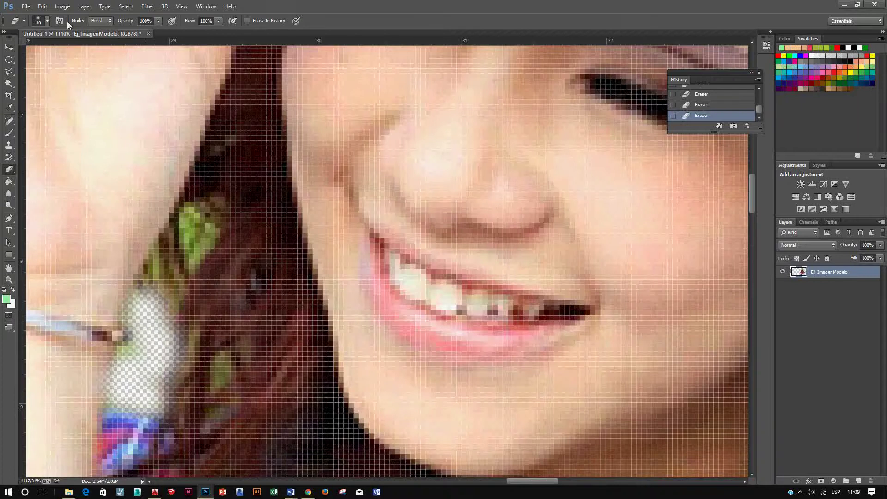
- Drop the eraser to 5 px and erase the remaining green spots in the hair
left_click(46, 21)
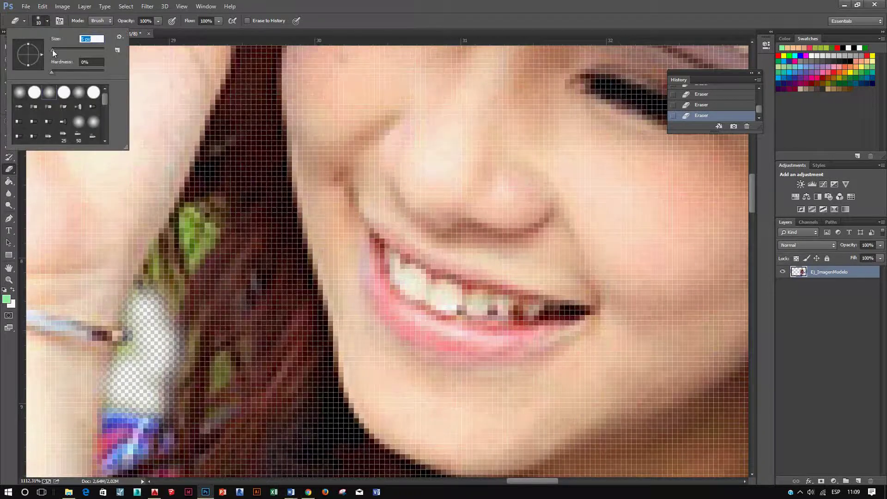
key("Return")
mouse_move(194, 267)
left_mouse_down()
mouse_move(206, 218)
mouse_move(183, 222)
mouse_move(194, 248)
left_mouse_up()
left_click_drag(232, 393, 209, 403)
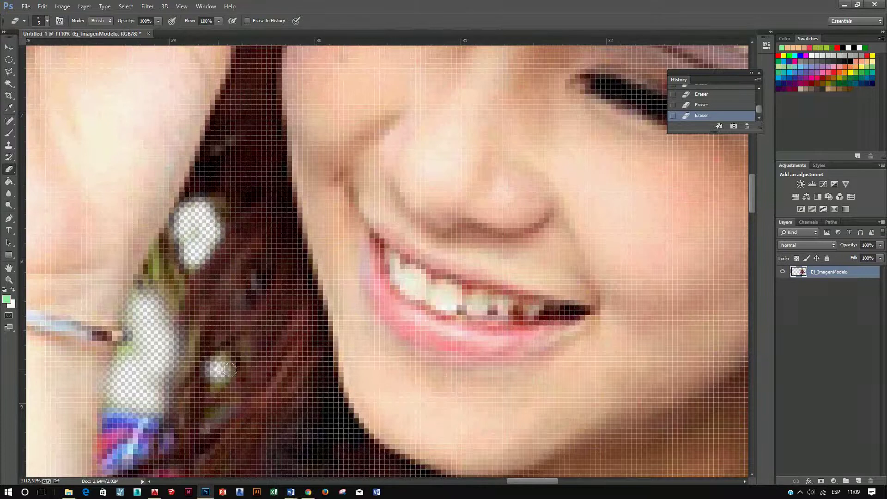
left_click_drag(148, 312, 125, 385)
scroll(125, 405, "down", 2)
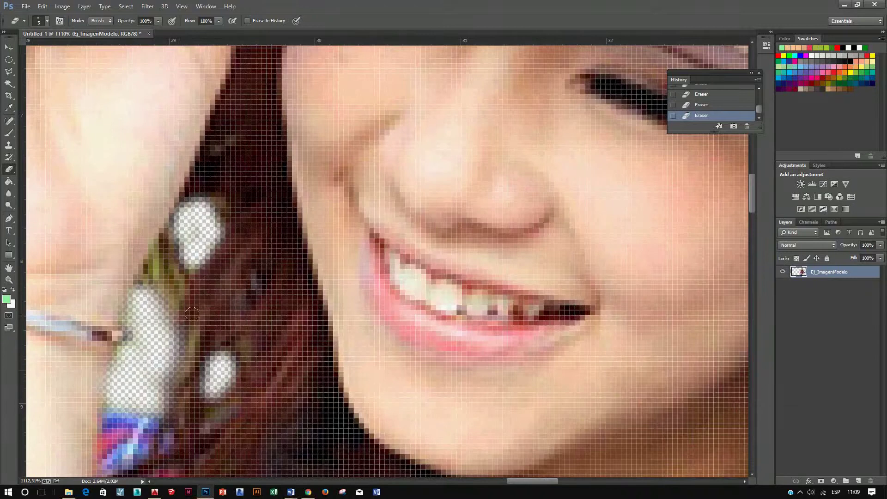
scroll(138, 369, "down", 2)
scroll(231, 263, "down", 2)
scroll(208, 173, "down", 1)
scroll(208, 174, "up", 1)
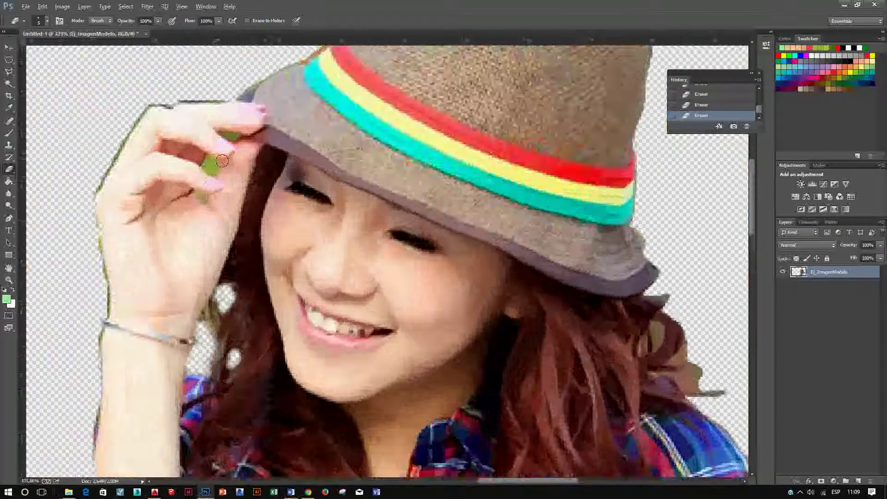
- With a 1 px eraser, remove the green specks between her fingers
scroll(217, 167, "up", 4)
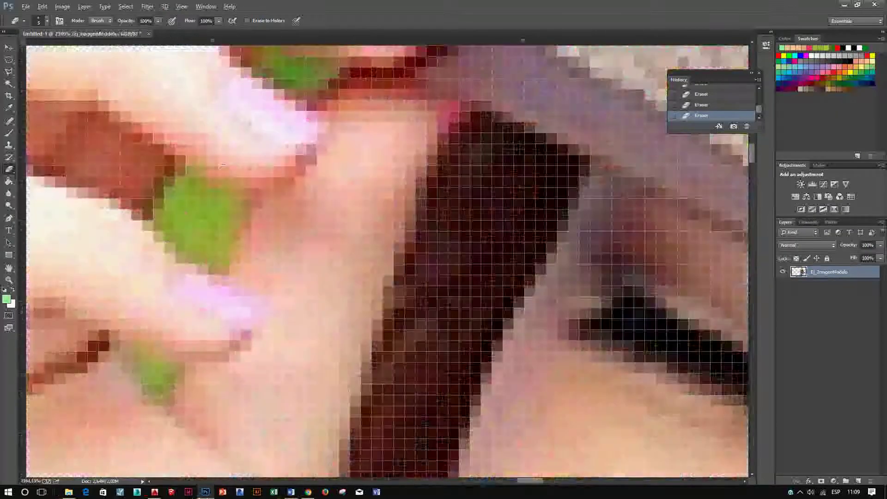
left_click(47, 21)
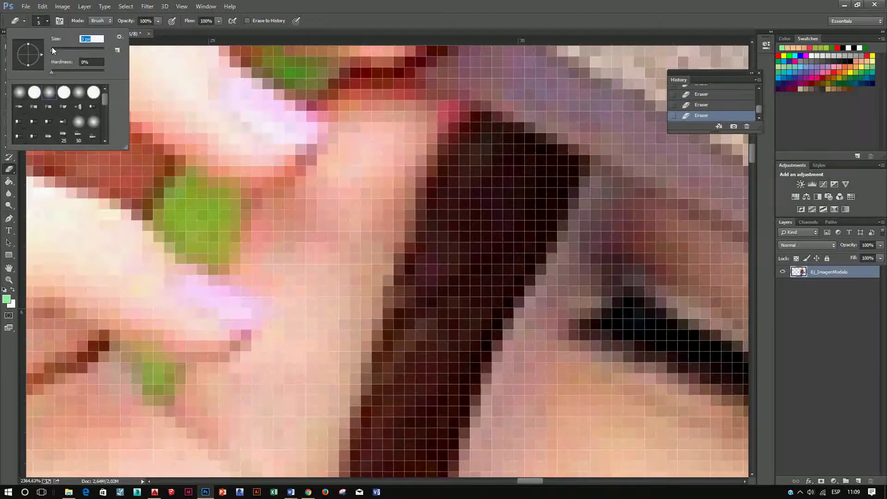
mouse_move(196, 185)
left_mouse_down()
mouse_move(169, 230)
mouse_move(213, 250)
mouse_move(188, 225)
mouse_move(220, 204)
left_mouse_up()
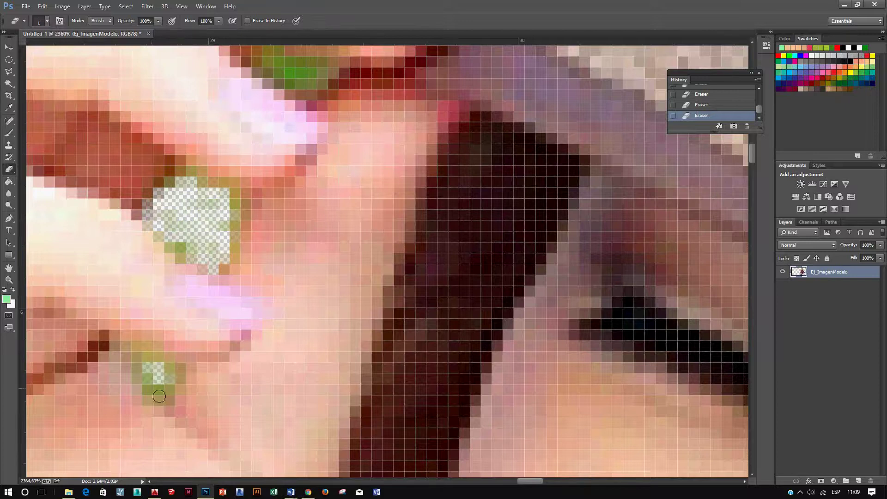
scroll(278, 181, "down", 3)
scroll(277, 181, "up", 3)
left_click_drag(277, 181, 280, 163)
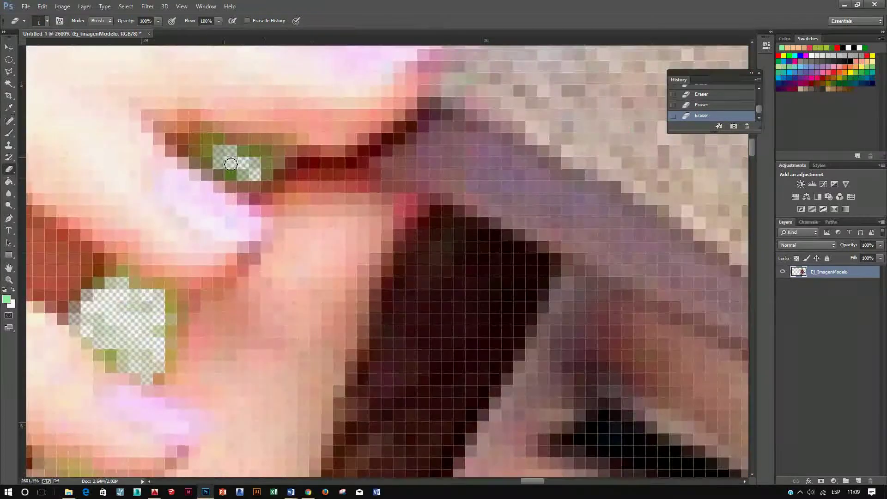
- Move to the hair's right edge and enlarge the eraser to 8 px
scroll(280, 163, "down", 4)
scroll(323, 212, "down", 4)
scroll(331, 218, "down", 3)
scroll(363, 231, "down", 2)
scroll(416, 226, "down", 1)
scroll(600, 221, "down", 1)
scroll(603, 203, "up", 3)
scroll(600, 185, "up", 4)
scroll(584, 190, "up", 3)
right_click(473, 224)
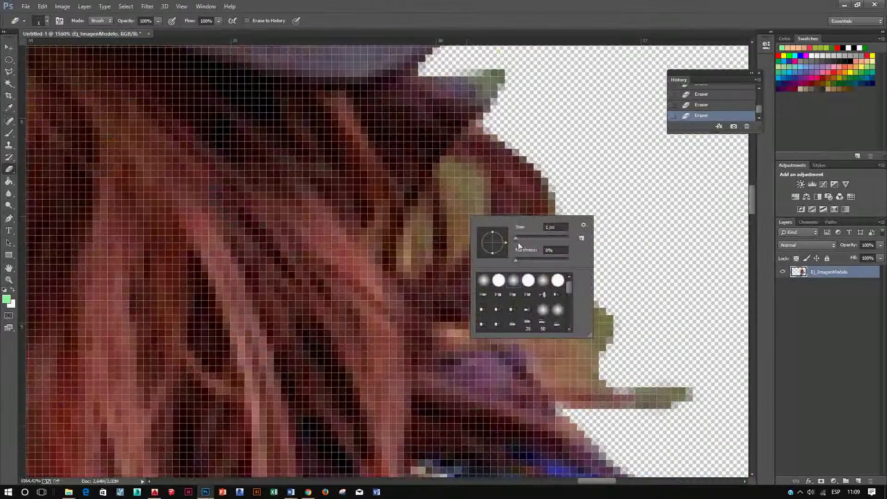
type("8")
key("Return")
left_click(459, 187)
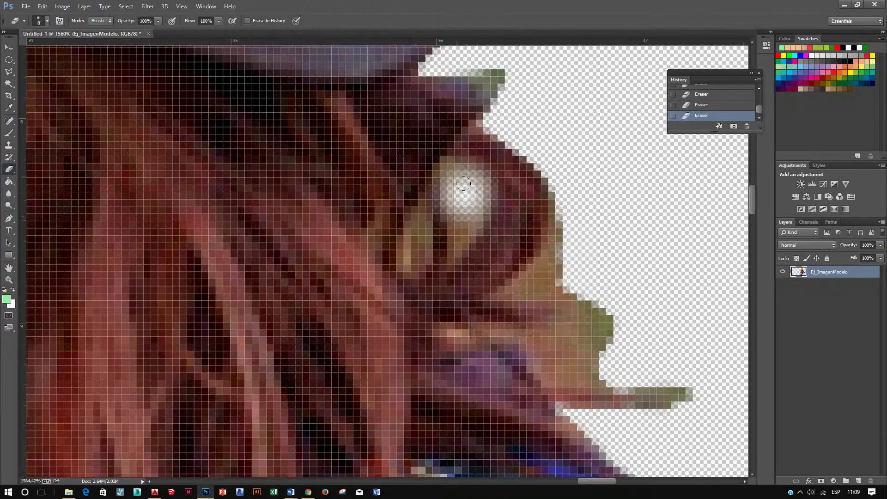
- Erase the greenish fringe along the hair's right edge beneath the hat brim
left_click_drag(457, 255, 469, 232)
mouse_move(561, 300)
left_mouse_down()
mouse_move(545, 240)
mouse_move(596, 323)
mouse_move(602, 384)
left_mouse_up()
mouse_move(614, 309)
left_mouse_down()
mouse_move(639, 376)
mouse_move(700, 408)
left_mouse_up()
scroll(625, 370, "down", 10)
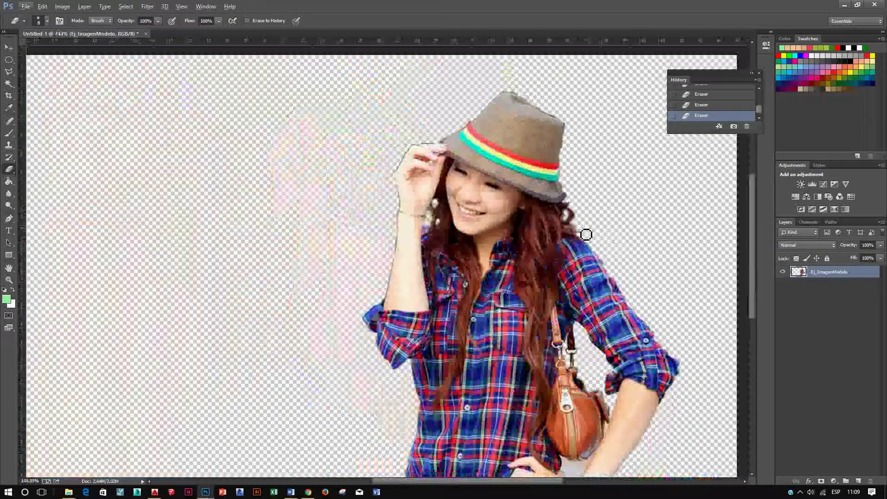
- Erase the grey background area below the brown bag
scroll(601, 323, "down", 3)
scroll(596, 399, "up", 1)
scroll(596, 399, "up", 1)
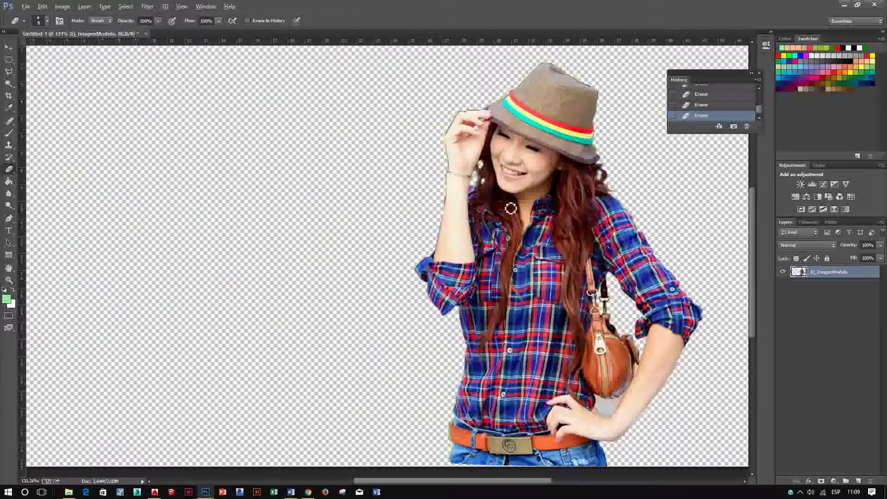
scroll(637, 419, "up", 1)
scroll(636, 417, "up", 3)
scroll(636, 417, "up", 2)
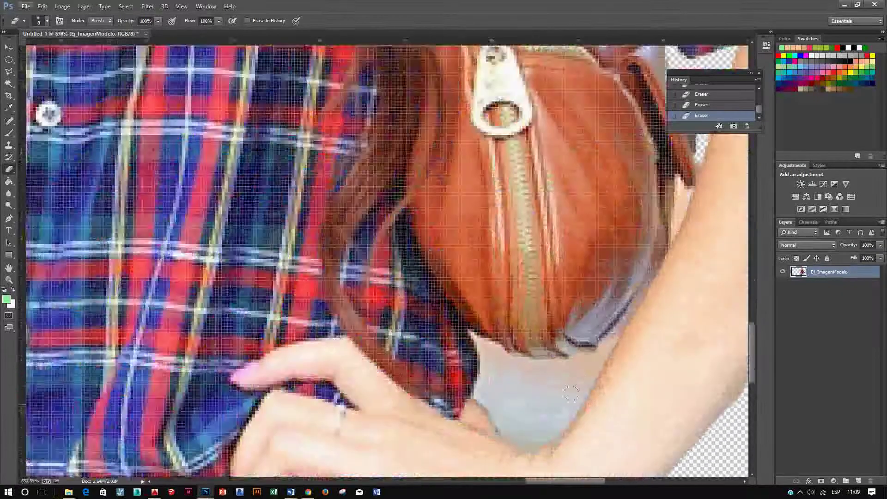
mouse_move(590, 377)
left_mouse_down()
mouse_move(550, 380)
mouse_move(506, 365)
mouse_move(506, 415)
left_mouse_up()
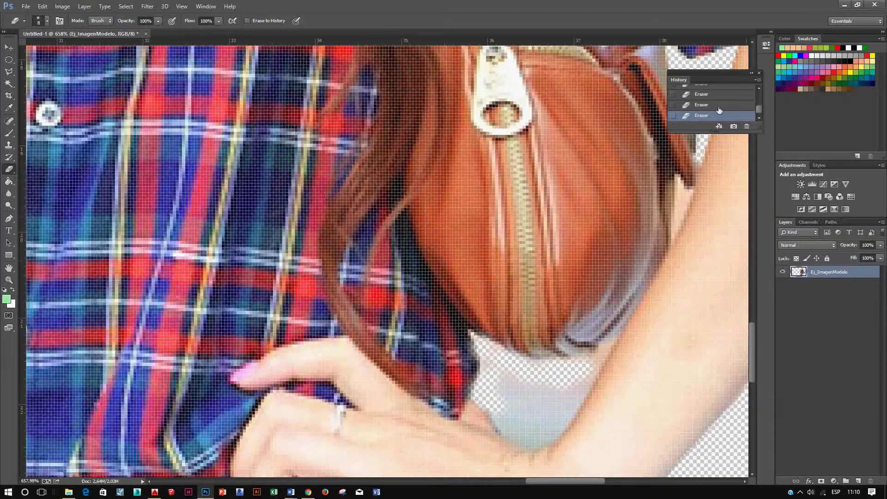
left_click_drag(758, 112, 741, 136)
mouse_move(521, 395)
left_mouse_down()
mouse_move(542, 439)
mouse_move(575, 395)
mouse_move(536, 409)
mouse_move(549, 415)
left_mouse_up()
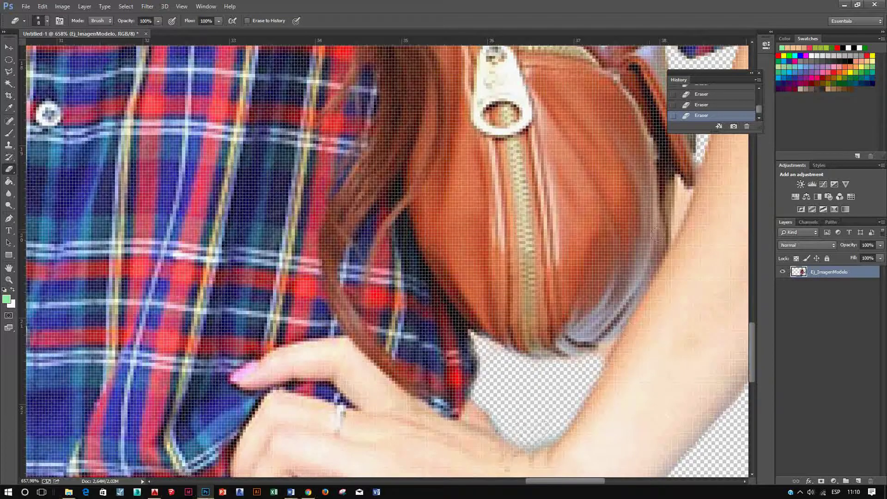
- With a smaller eraser brush, erase the background strip between the bag and her arm
scroll(718, 207, "up", 5)
right_click(643, 209)
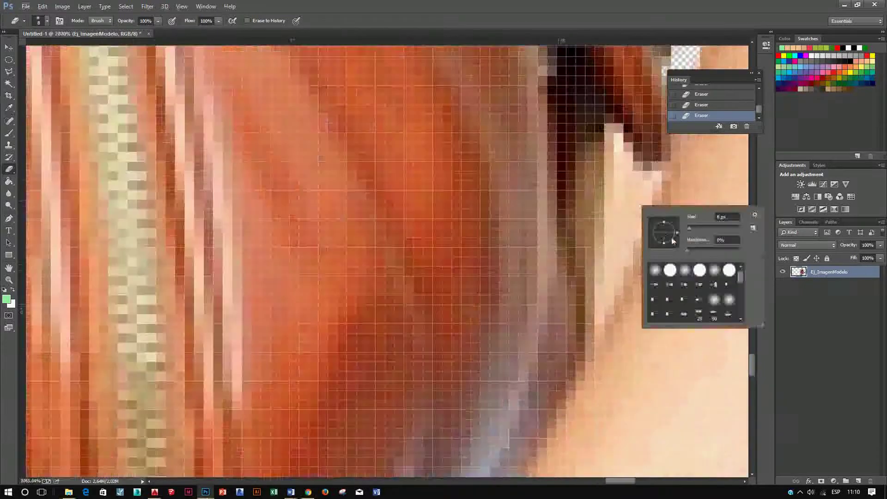
left_click_drag(691, 230, 689, 230)
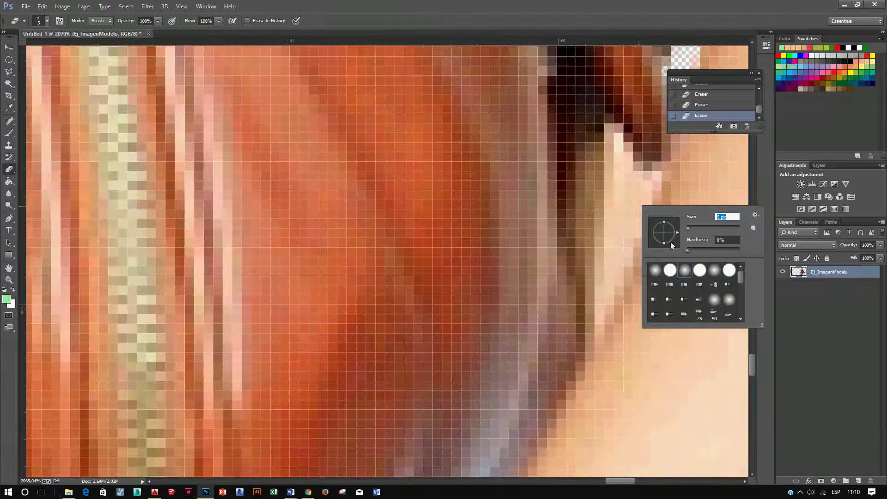
key("Return")
mouse_move(620, 180)
left_mouse_down()
mouse_move(626, 276)
mouse_move(604, 320)
left_mouse_up()
mouse_move(656, 219)
left_mouse_down()
mouse_move(637, 198)
mouse_move(628, 261)
mouse_move(619, 184)
mouse_move(640, 203)
left_mouse_up()
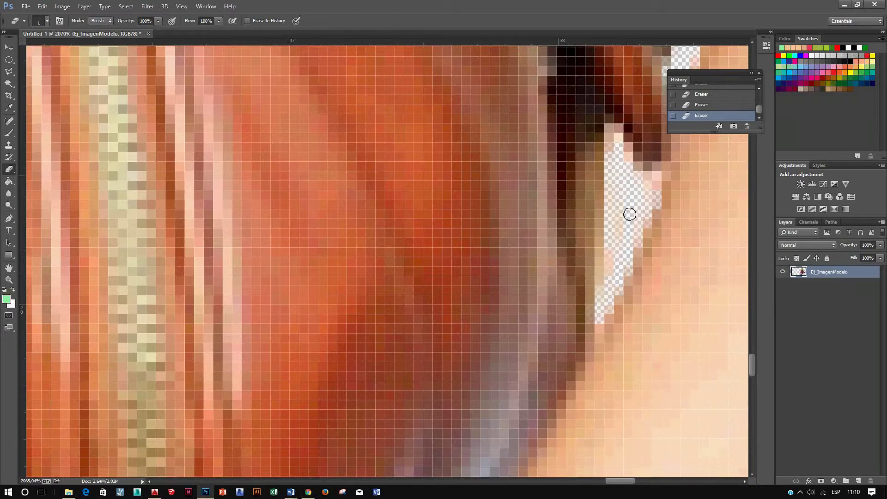
scroll(626, 165, "down", 2)
scroll(639, 214, "down", 2)
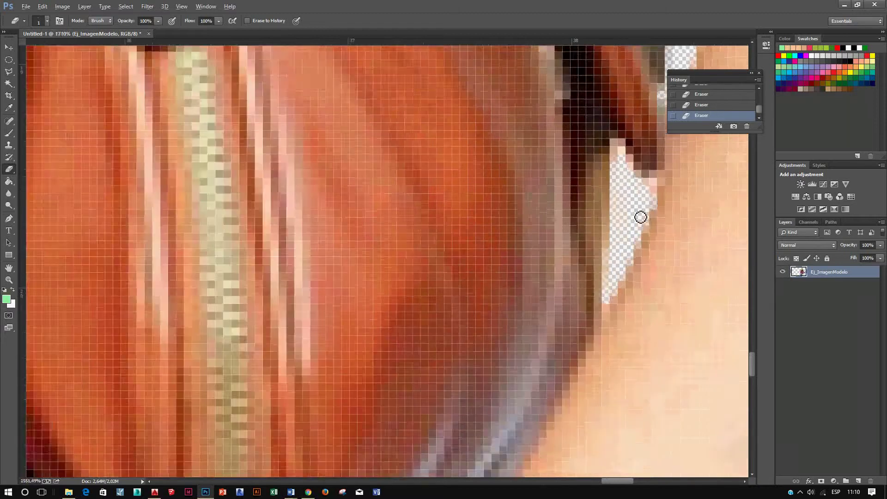
scroll(626, 222, "down", 3)
scroll(626, 209, "down", 1)
scroll(626, 209, "down", 2)
scroll(625, 209, "down", 2)
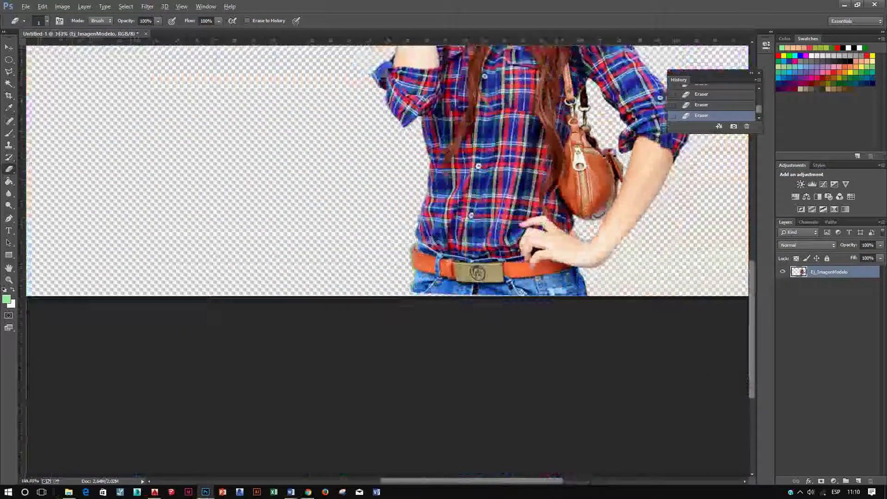
- Set the eraser to 6 px and erase the green fringe along the hand's upper and left edges
scroll(625, 209, "down", 1)
scroll(626, 209, "down", 1)
scroll(675, 172, "up", 2)
scroll(688, 169, "up", 2)
scroll(690, 168, "up", 1)
scroll(462, 155, "up", 2)
scroll(450, 146, "up", 2)
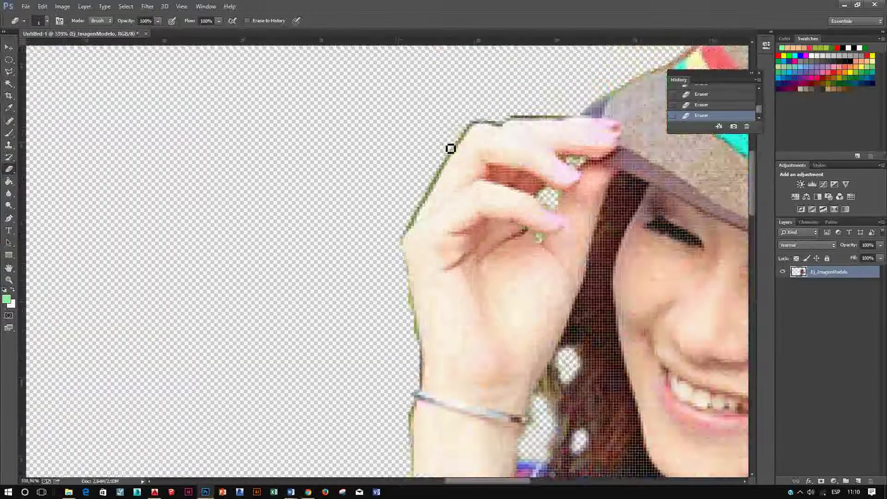
scroll(453, 155, "up", 2)
right_click(453, 154)
left_click_drag(476, 177, 480, 176)
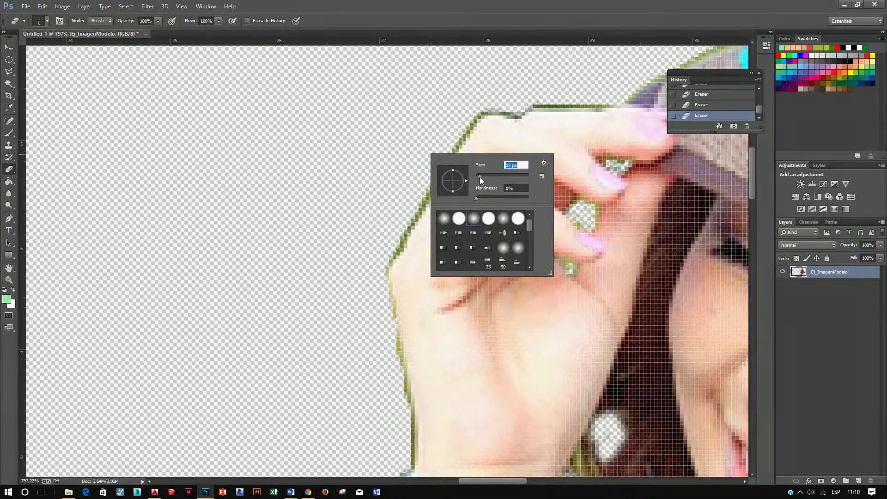
left_click(395, 259)
mouse_move(395, 259)
left_mouse_down()
mouse_move(466, 137)
mouse_move(501, 112)
mouse_move(601, 106)
mouse_move(647, 83)
left_mouse_up()
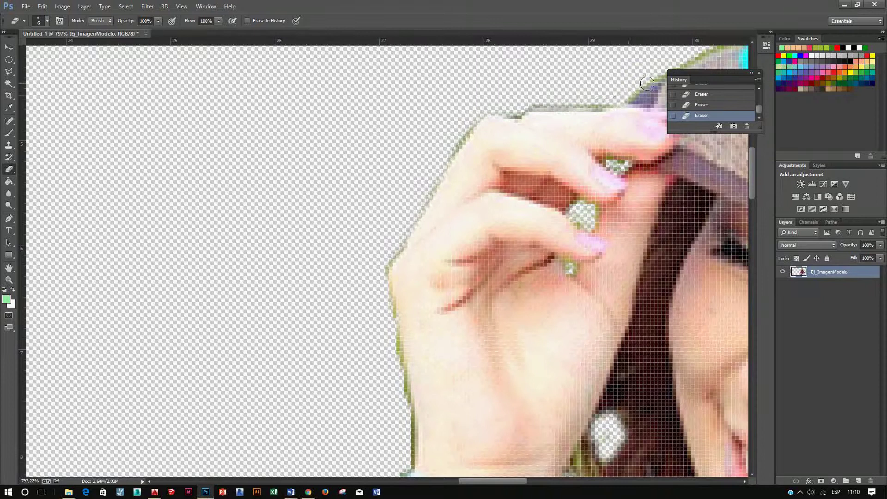
left_click_drag(386, 272, 415, 444)
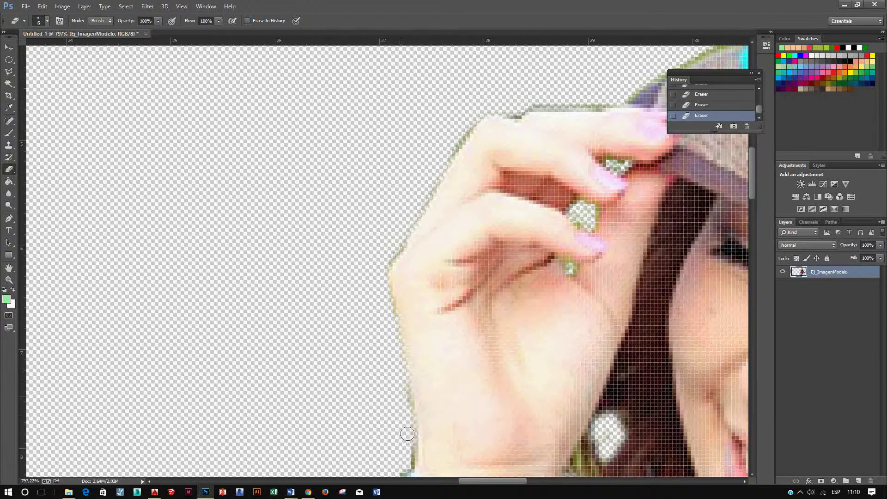
- Erase the green fringe along the model's wrist
scroll(387, 283, "down", 3)
scroll(372, 303, "down", 3)
scroll(384, 287, "up", 2)
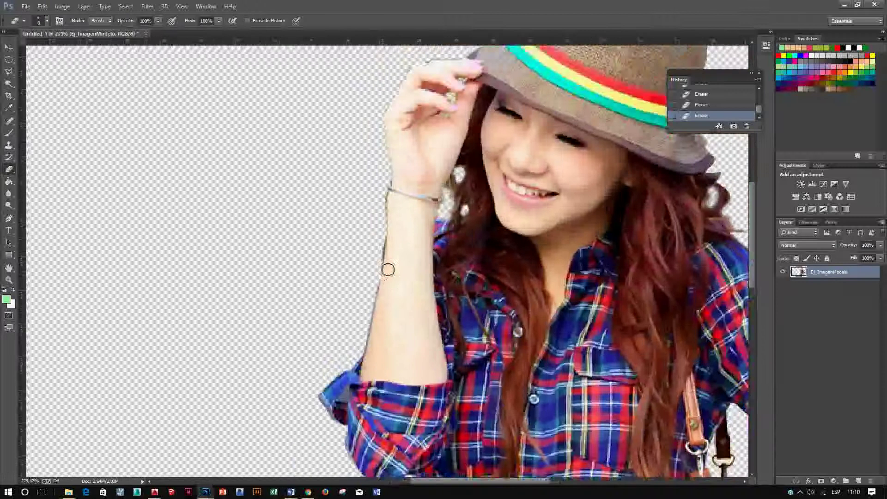
scroll(387, 264, "up", 2)
mouse_move(389, 244)
left_mouse_down()
mouse_move(391, 192)
mouse_move(387, 211)
left_mouse_up()
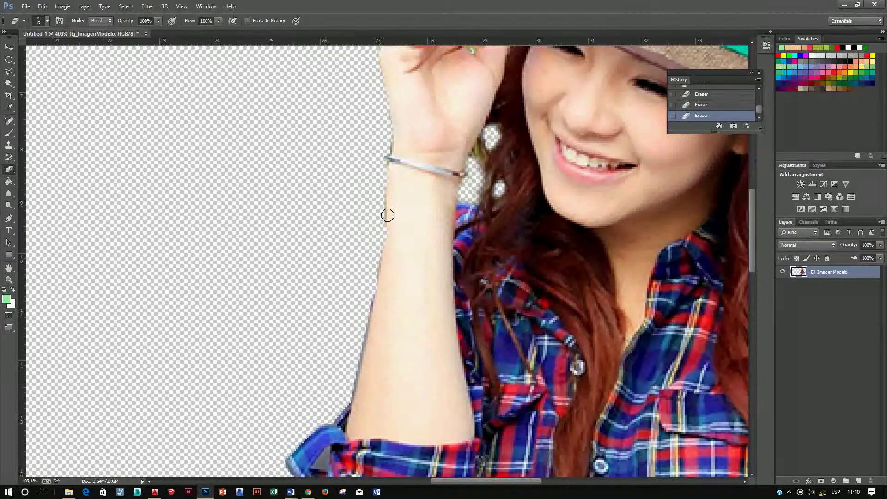
- Erase the green fringe on the hat's upper-left edge and along its peak
scroll(374, 302, "down", 2)
scroll(352, 283, "down", 2)
scroll(437, 226, "up", 1)
scroll(479, 237, "up", 2)
scroll(453, 203, "up", 2)
scroll(486, 220, "down", 2)
scroll(437, 208, "down", 1)
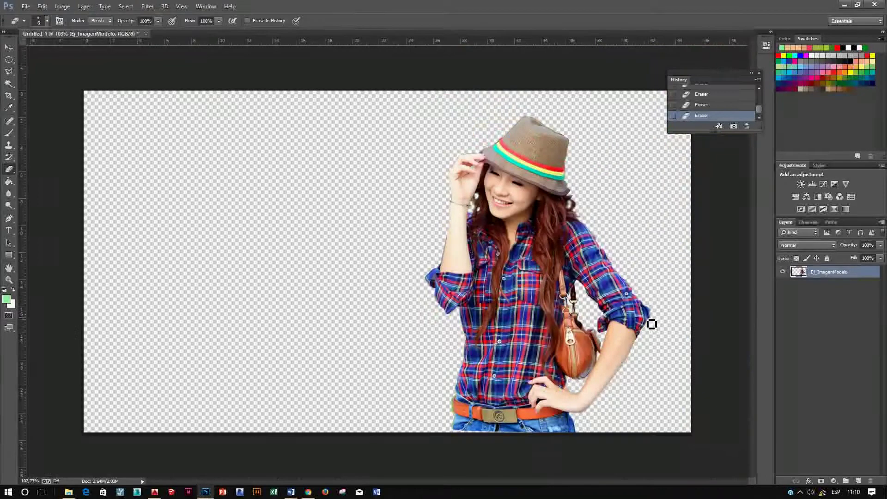
scroll(648, 326, "up", 1)
scroll(451, 426, "up", 1)
scroll(462, 323, "down", 2)
scroll(480, 208, "up", 1)
scroll(493, 125, "up", 4)
scroll(493, 125, "up", 3)
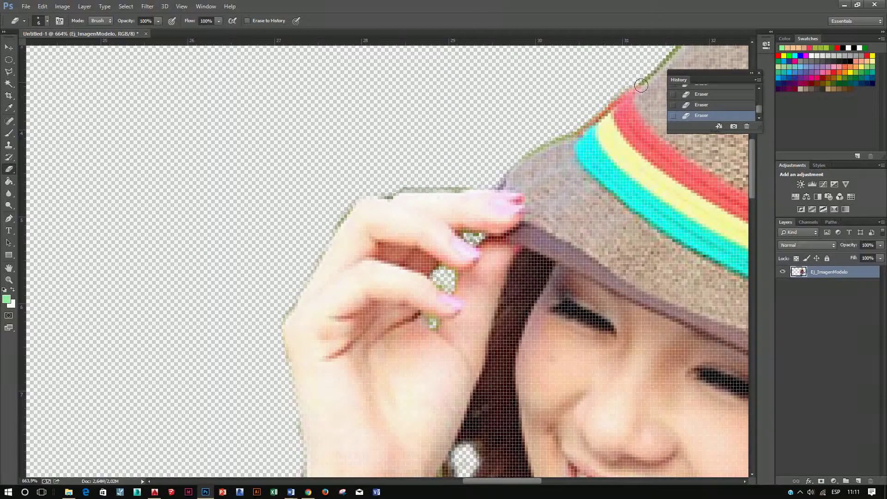
scroll(450, 168, "down", 3)
scroll(466, 161, "down", 2)
scroll(546, 130, "up", 2)
scroll(553, 103, "up", 2)
left_click_drag(541, 109, 414, 218)
mouse_move(544, 119)
left_mouse_down()
mouse_move(568, 112)
mouse_move(596, 123)
mouse_move(743, 210)
left_mouse_up()
- Erase the green fringe along the hat brim
scroll(665, 198, "right", 3)
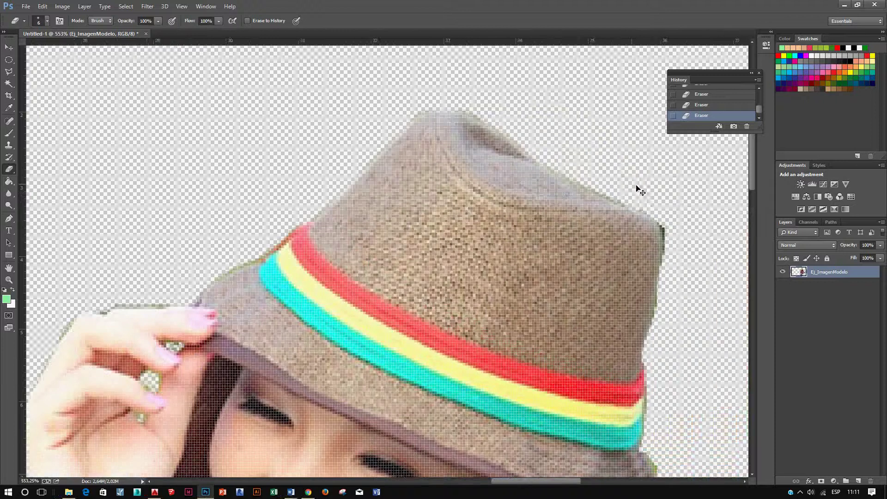
scroll(635, 188, "right", 2)
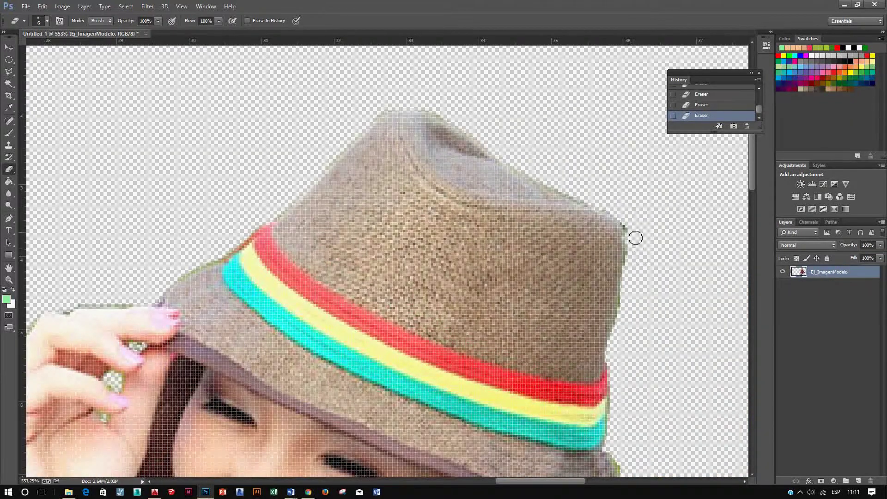
scroll(642, 286, "down", 3)
scroll(649, 369, "down", 2)
scroll(653, 403, "up", 3)
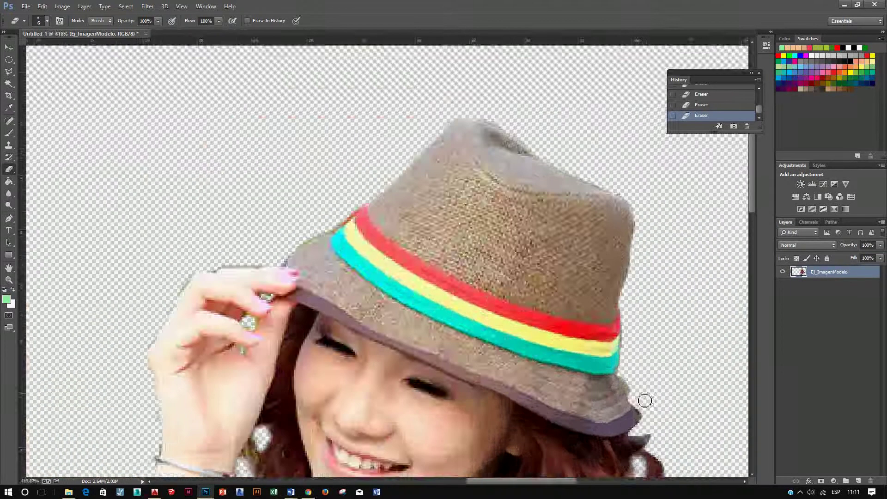
scroll(647, 406, "up", 3)
mouse_move(639, 396)
left_mouse_down()
mouse_move(620, 376)
mouse_move(644, 91)
mouse_move(638, 194)
mouse_move(630, 199)
mouse_move(621, 167)
mouse_move(638, 155)
left_mouse_up()
- Toggle History states to compare the brim erase, then fit the photo on screen
left_click(701, 106)
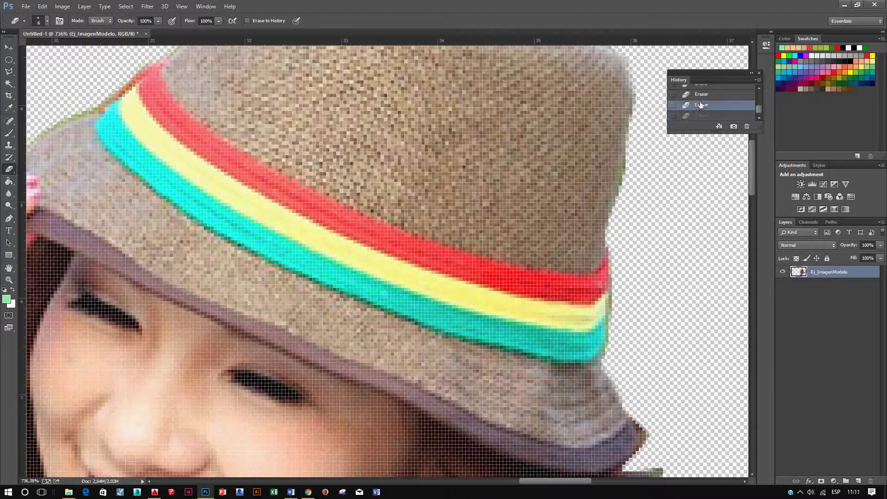
left_click(708, 95)
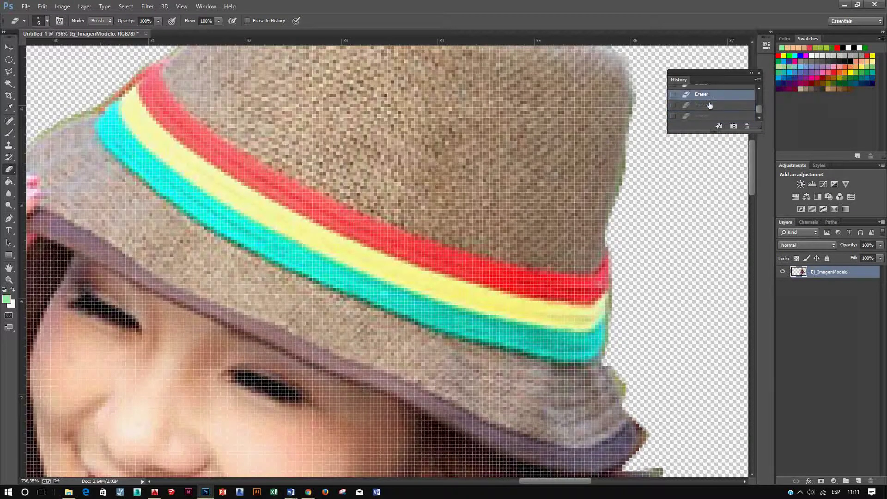
left_click(706, 94)
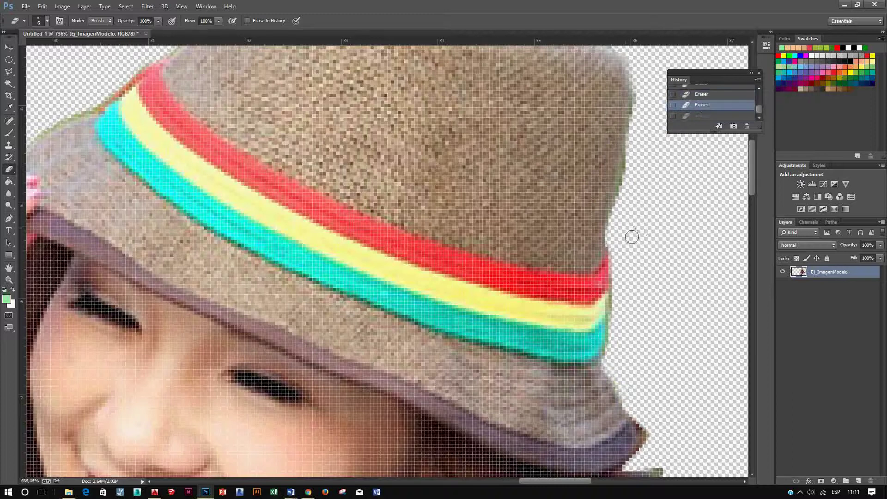
key("ctrl+0")
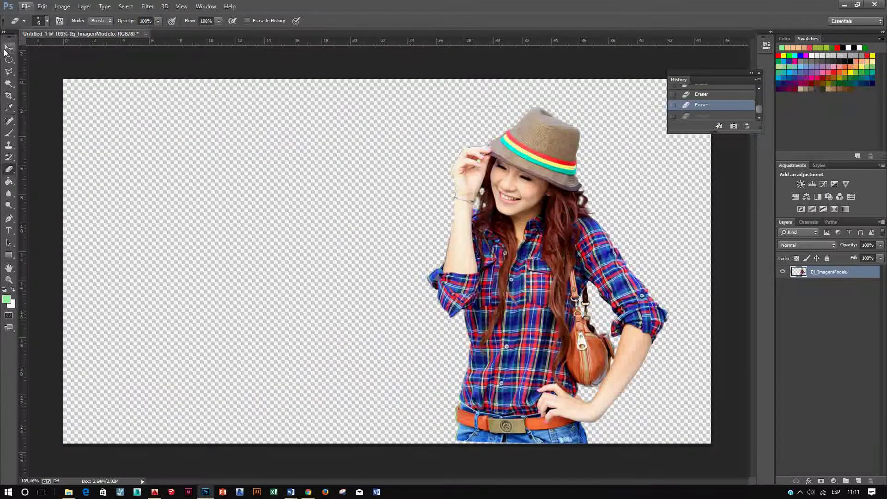
- Shift the model right, place Ej_ImagenFondo.jpg, and move its layer beneath the model
key("v")
mouse_move(525, 207)
left_mouse_down()
mouse_move(508, 233)
mouse_move(591, 259)
left_mouse_up()
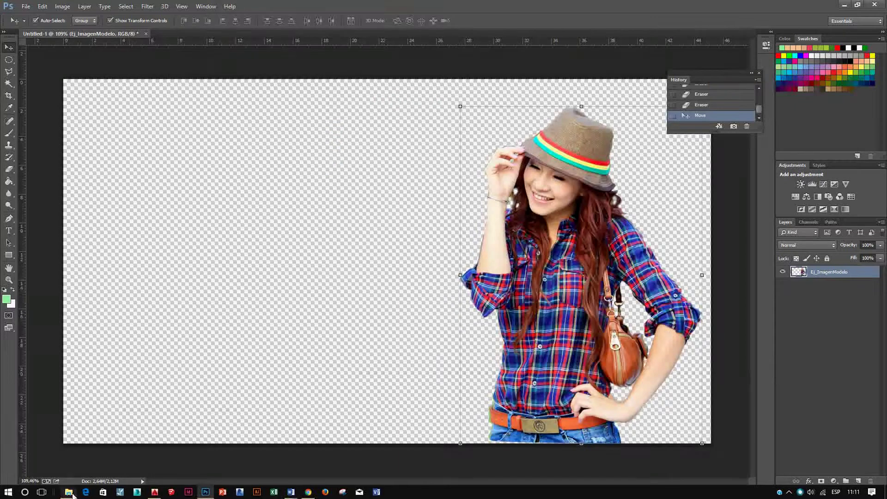
left_click(68, 491)
left_click(198, 249)
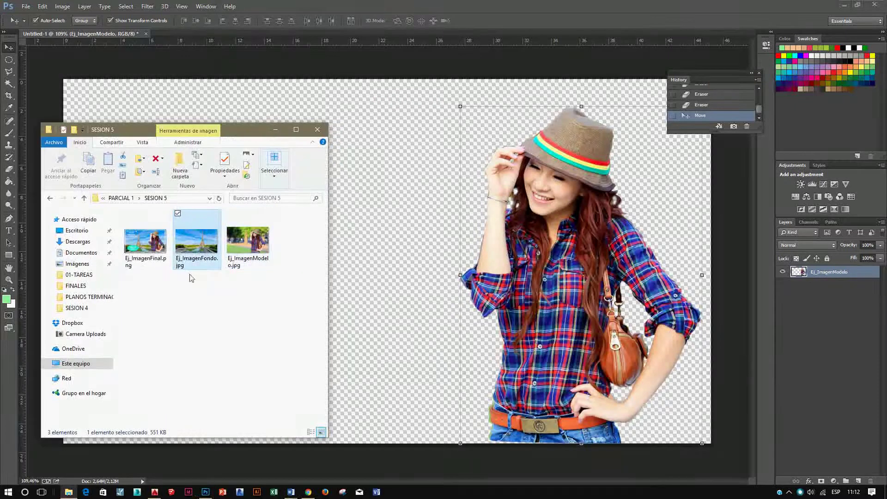
mouse_move(196, 241)
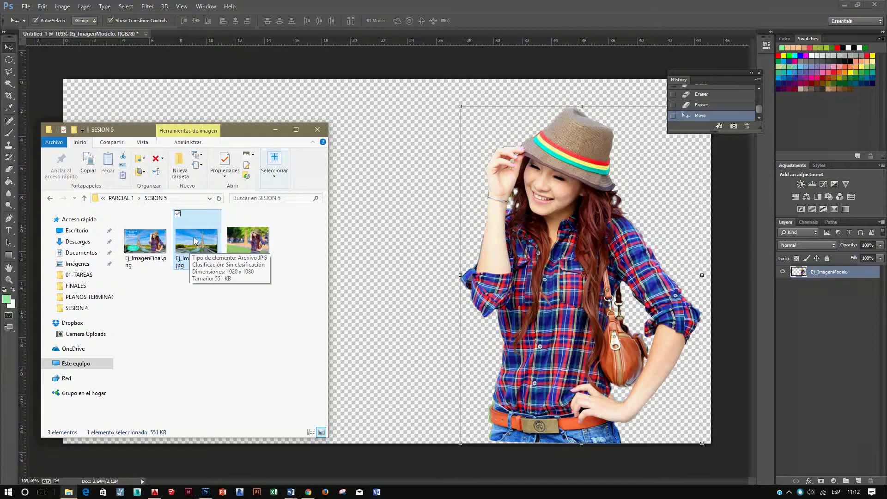
left_click_drag(188, 246, 381, 299)
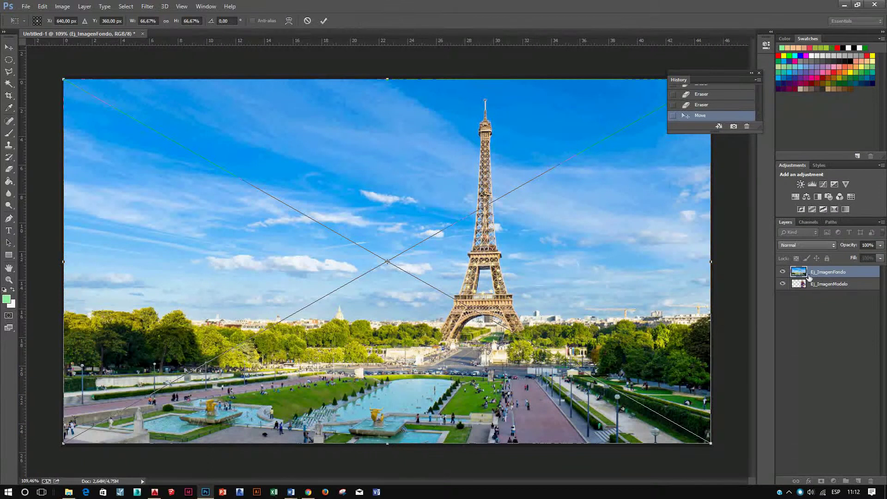
key("Return")
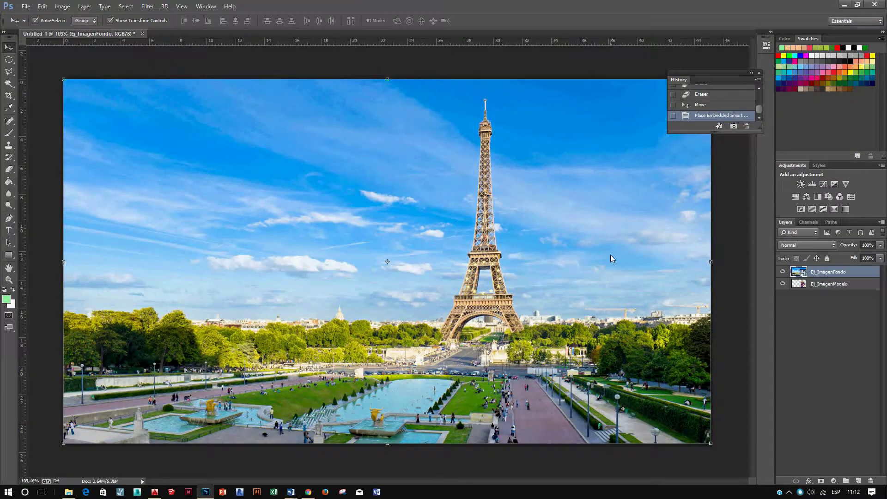
left_click_drag(844, 276, 832, 290)
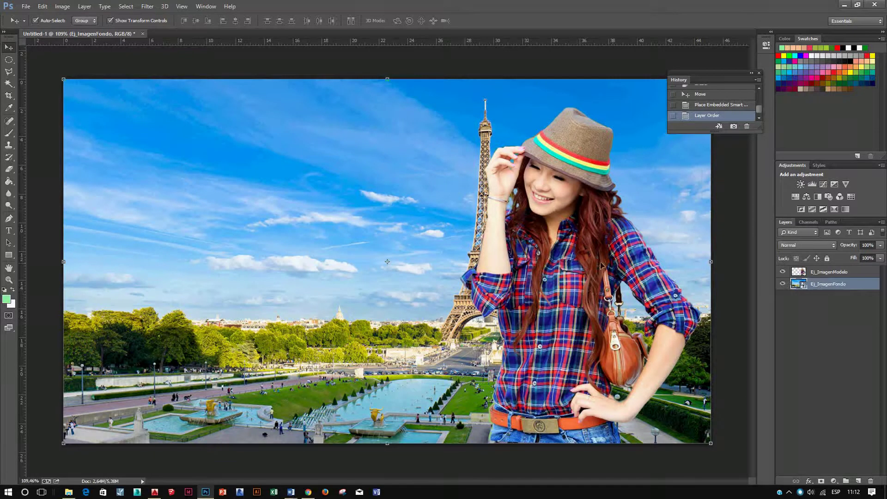
left_click(550, 261)
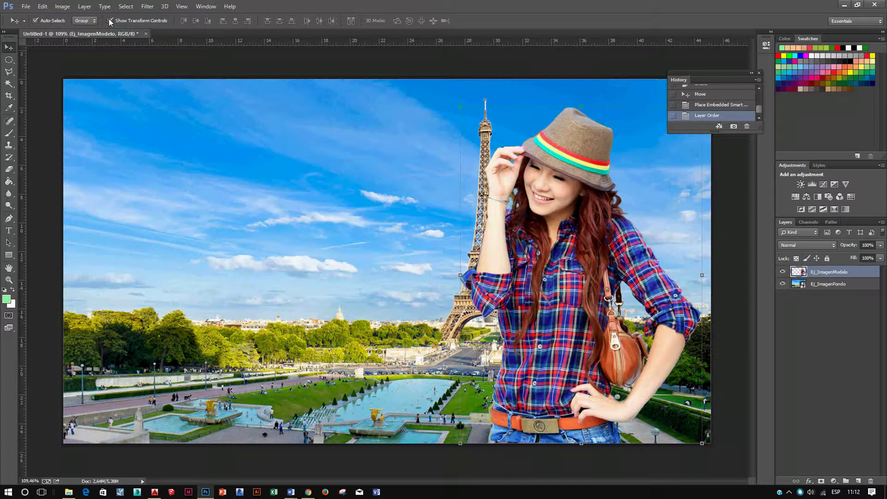
- Reposition the model on the canvas, keeping her size unchanged
left_click(110, 20)
left_click_drag(527, 208, 496, 214)
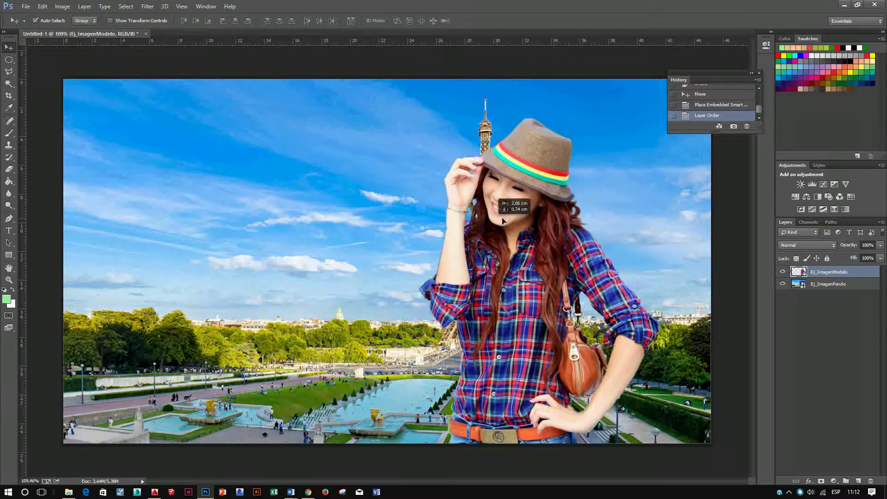
left_click(110, 21)
left_click(827, 284)
left_click_drag(628, 263, 551, 254)
key("ctrl+z")
left_click_drag(556, 331, 579, 328)
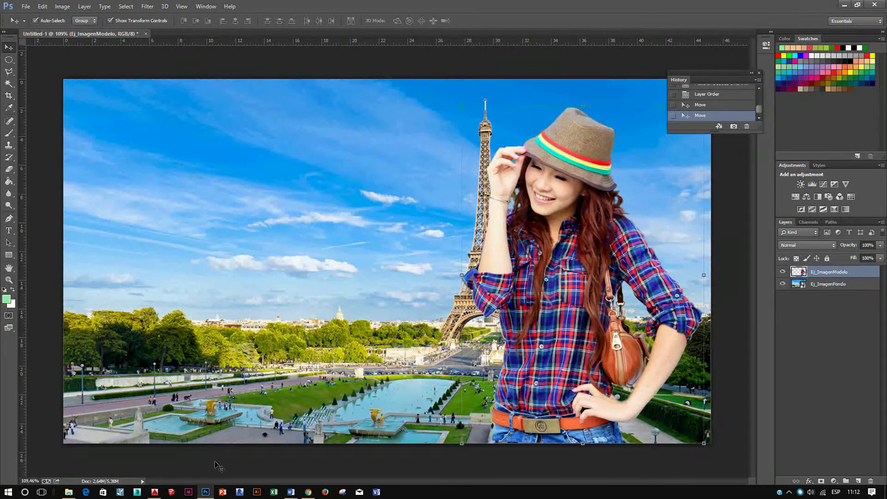
key("ctrl+t")
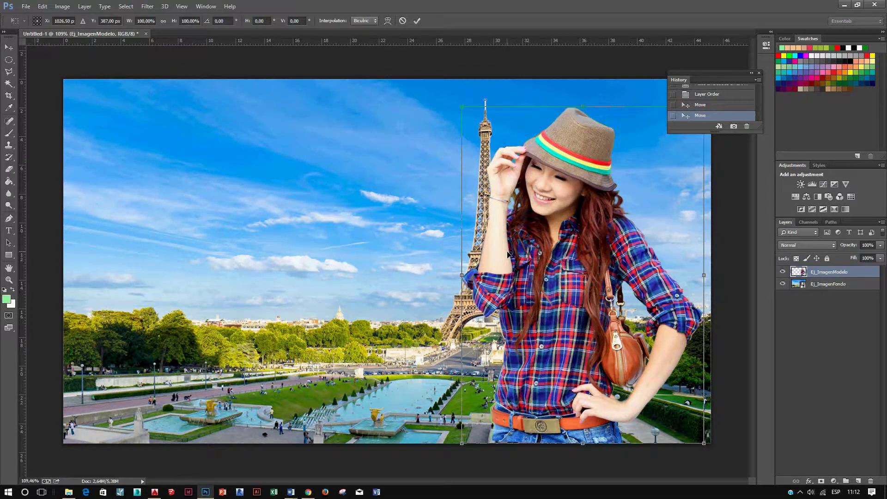
key("Return")
- Flip the Eiffel Tower background horizontally and stretch it across the full canvas width
left_click(827, 284)
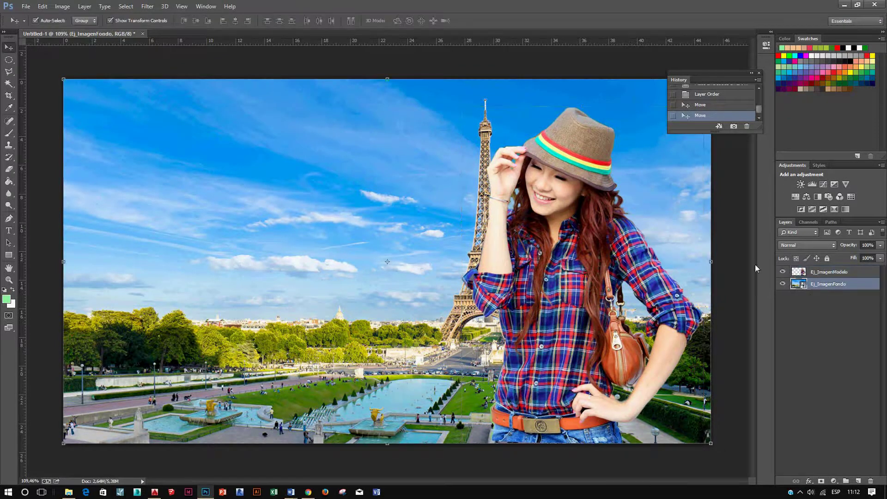
left_click_drag(713, 265, 365, 266)
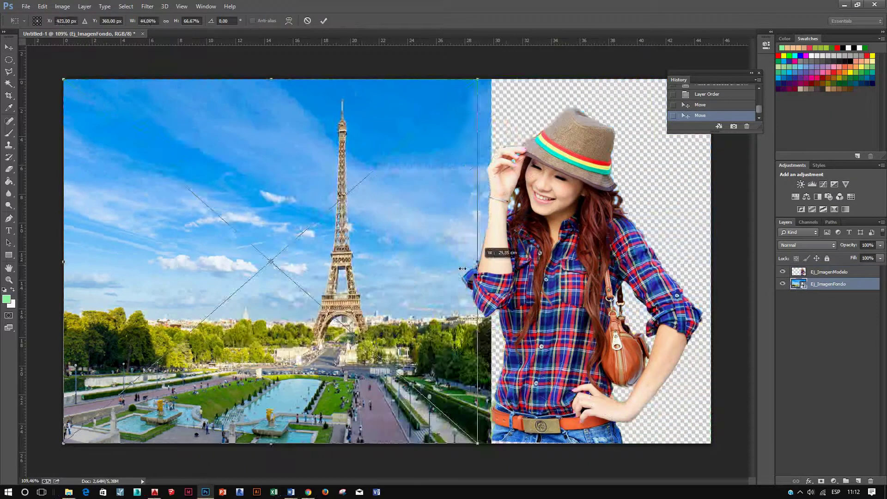
left_click_drag(366, 266, 337, 264)
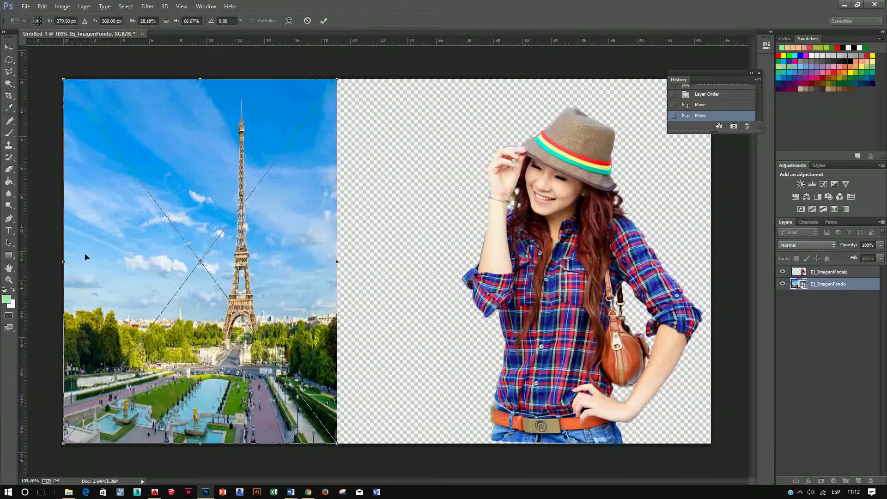
left_click_drag(72, 264, 715, 289)
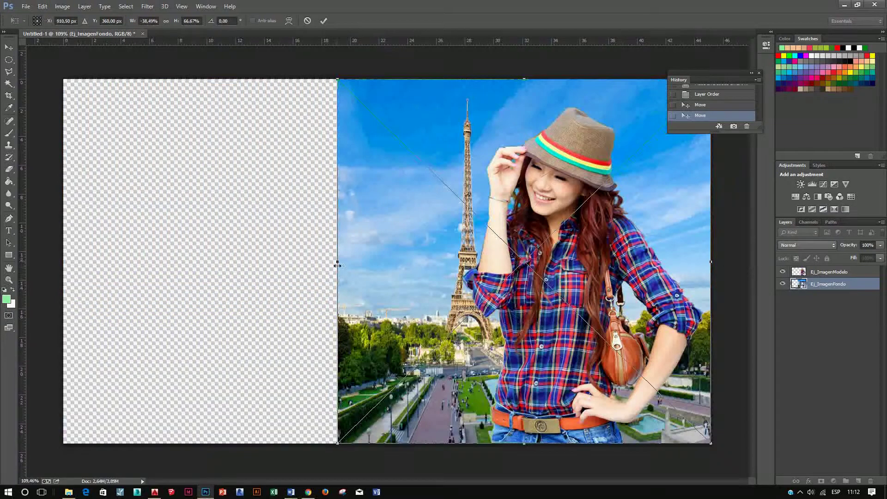
left_click_drag(337, 265, 60, 265)
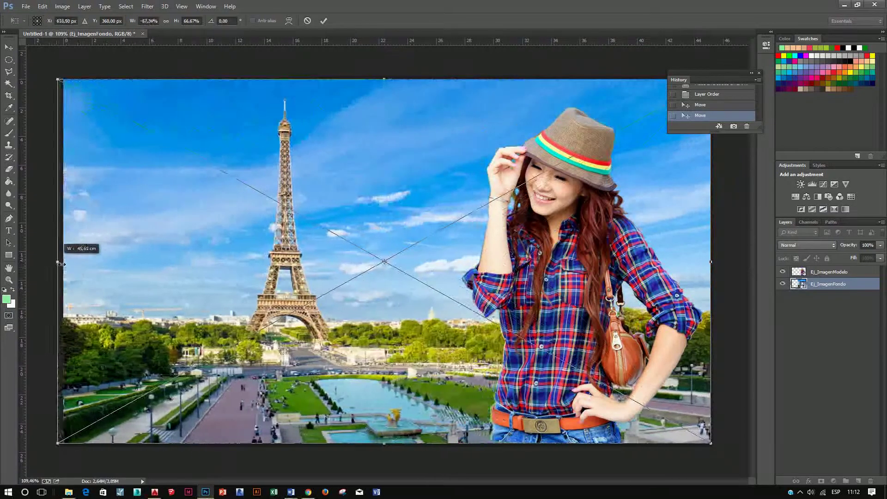
left_click_drag(60, 265, 64, 262)
key("Return")
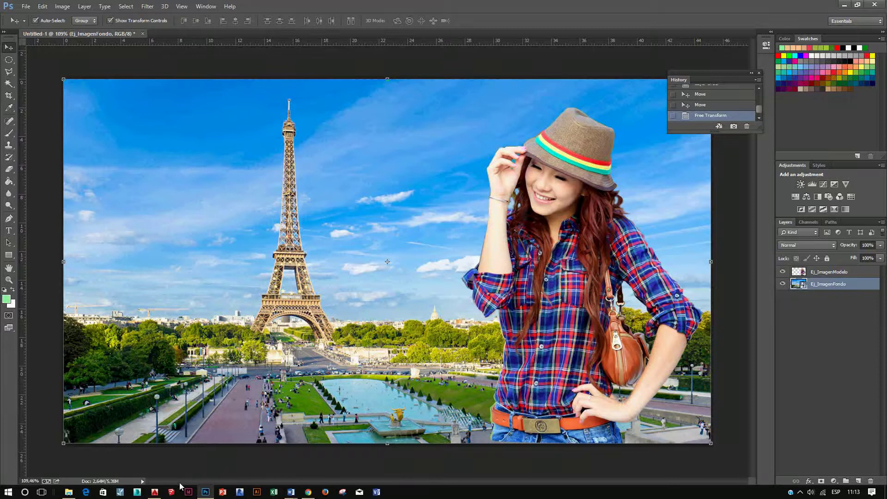
left_click(69, 491)
left_click(142, 250)
double_click(142, 258)
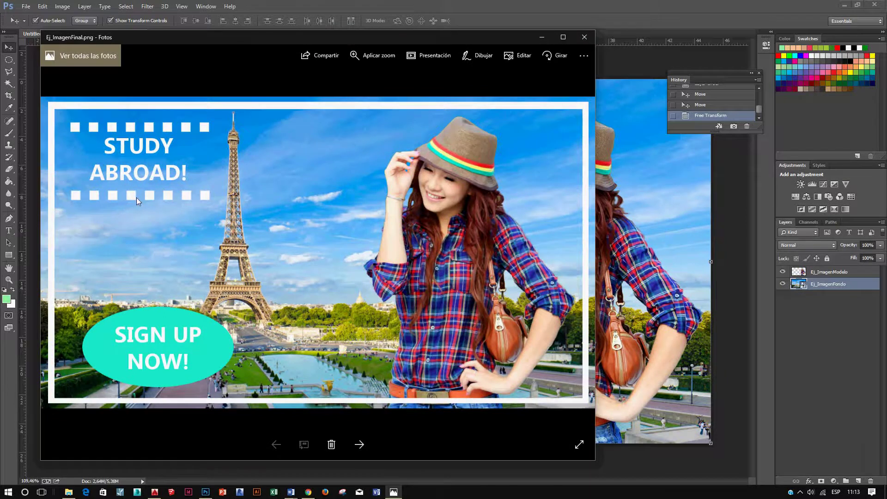
left_click(728, 161)
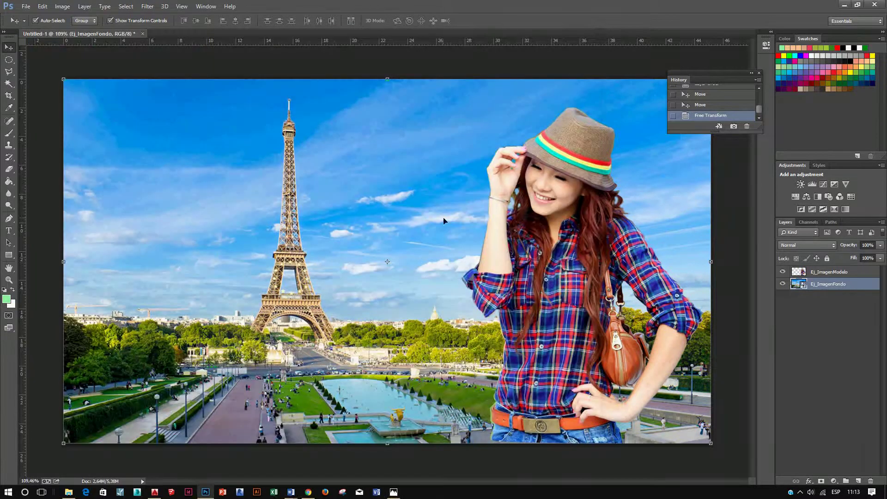
left_click(816, 312)
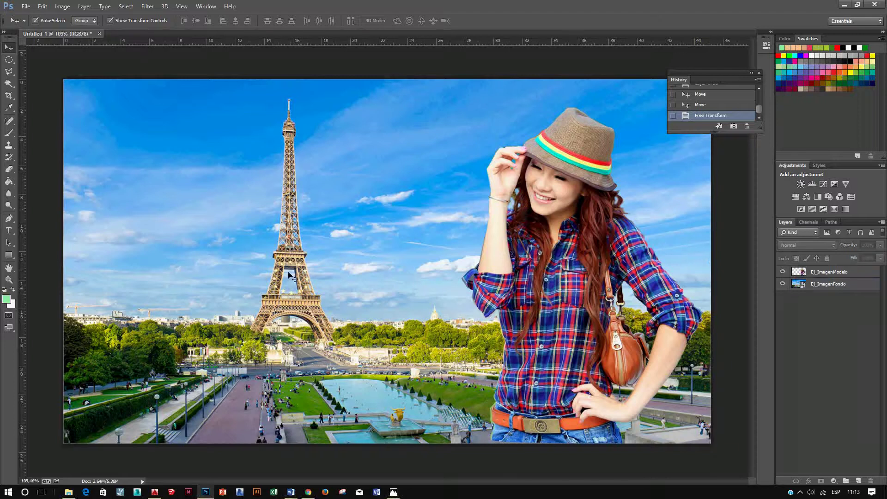
left_click(250, 263)
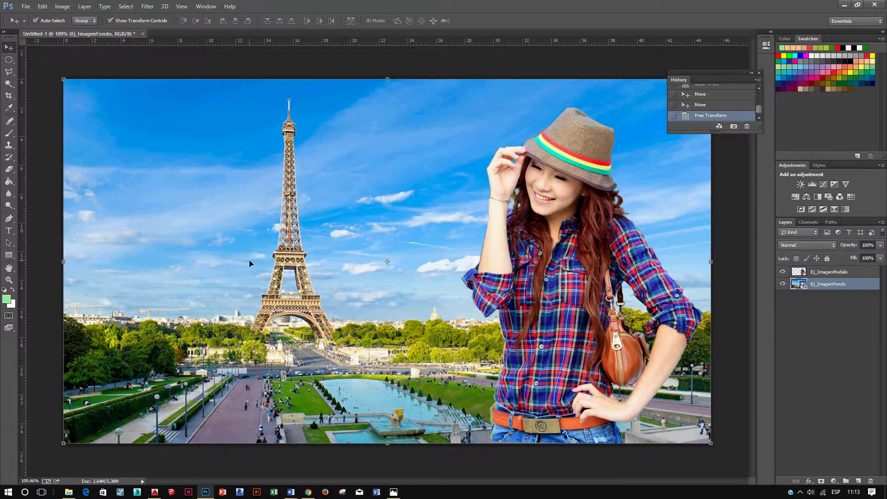
key("ctrl+shift+n")
left_click(521, 166)
- Add a new empty layer above the Ej_ImagenModelo layer
right_click(804, 304)
right_click(833, 274)
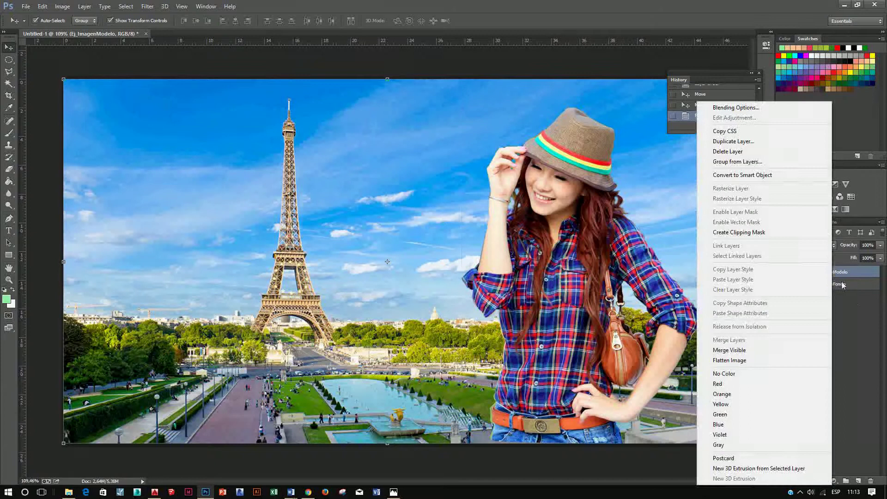
left_click(854, 303)
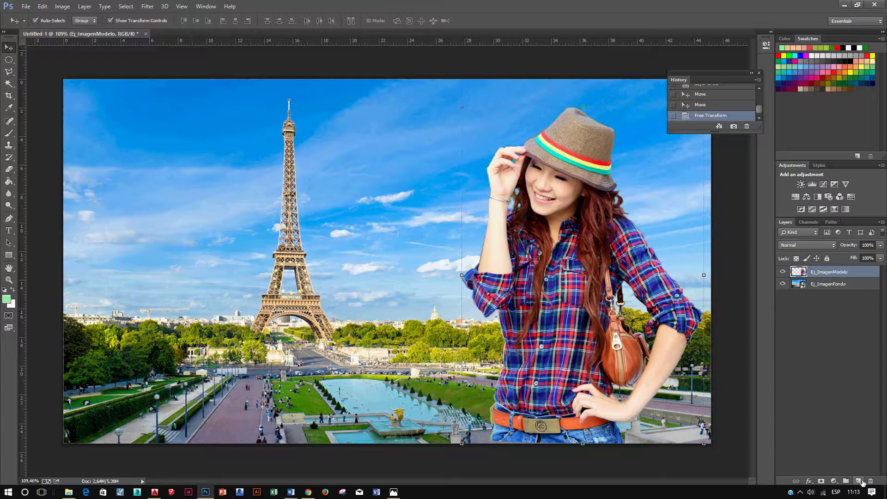
left_click(861, 482)
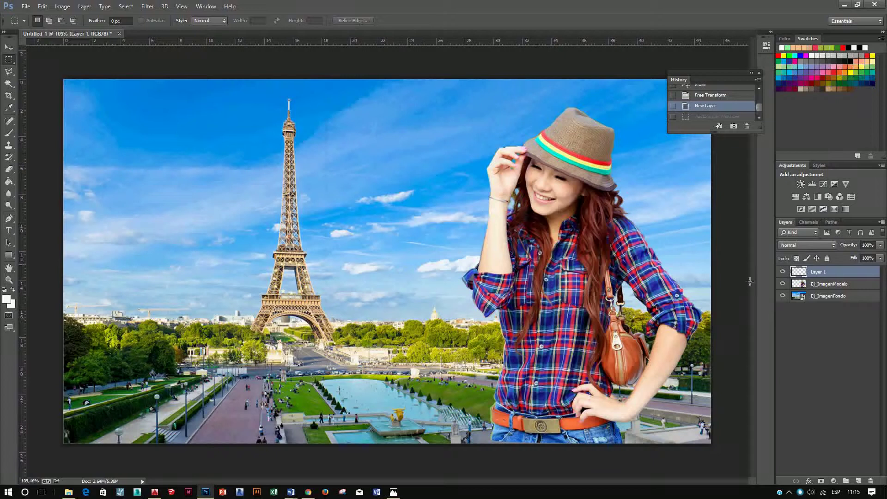
- Draw a rectangular selection inset just inside the canvas edges
left_click(818, 297)
left_click(819, 273)
left_click_drag(74, 88, 556, 363)
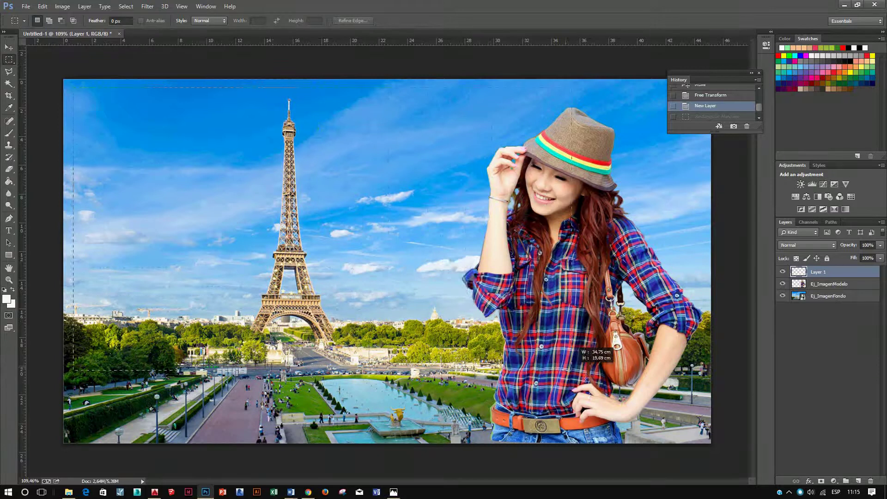
left_click_drag(555, 364, 704, 437)
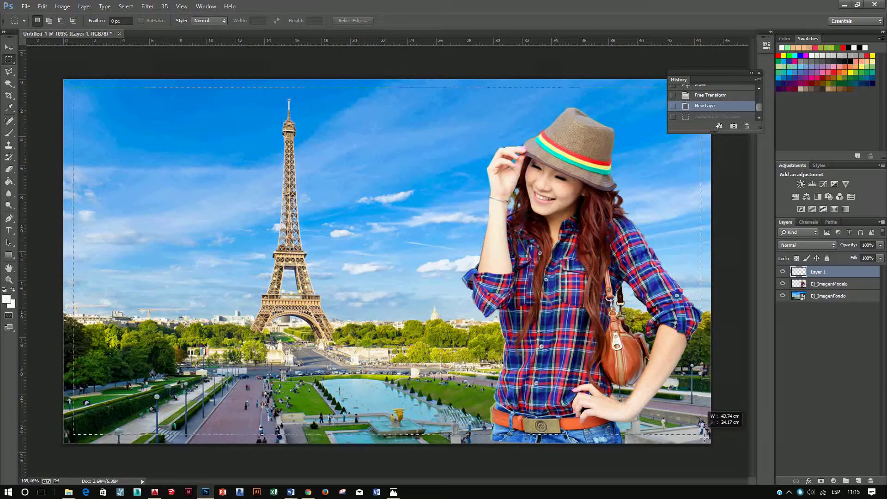
left_click_drag(703, 436, 704, 436)
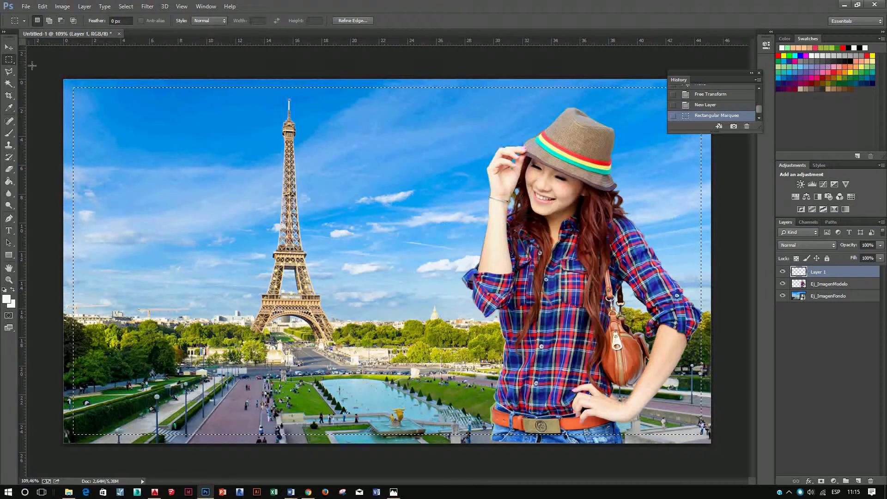
- Apply a white stroke to the selection, then undo it
right_click(102, 96)
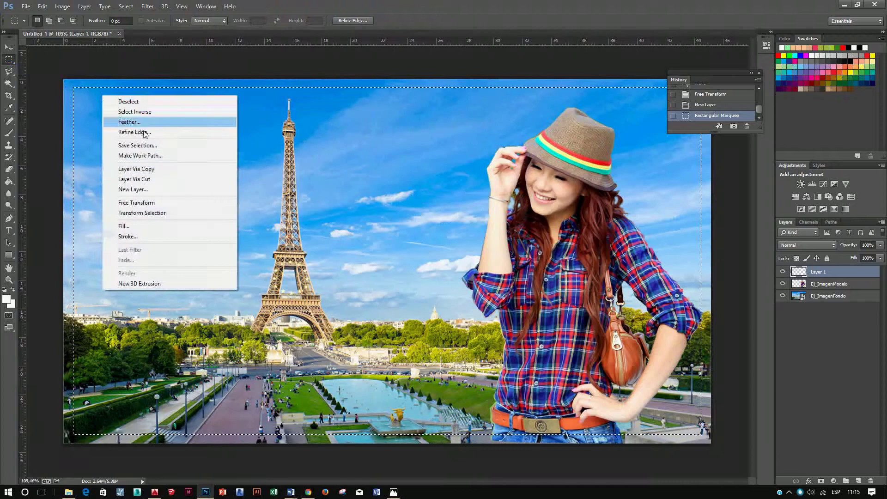
left_click(123, 236)
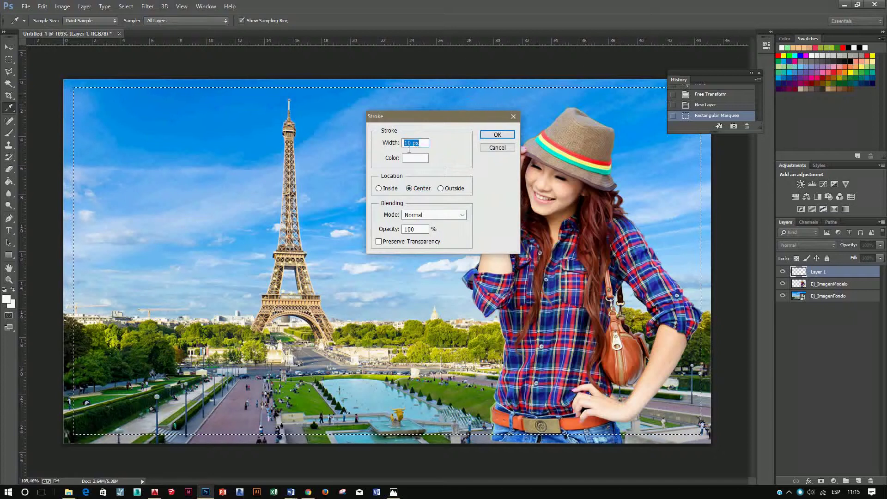
left_click(405, 144)
left_click(497, 135)
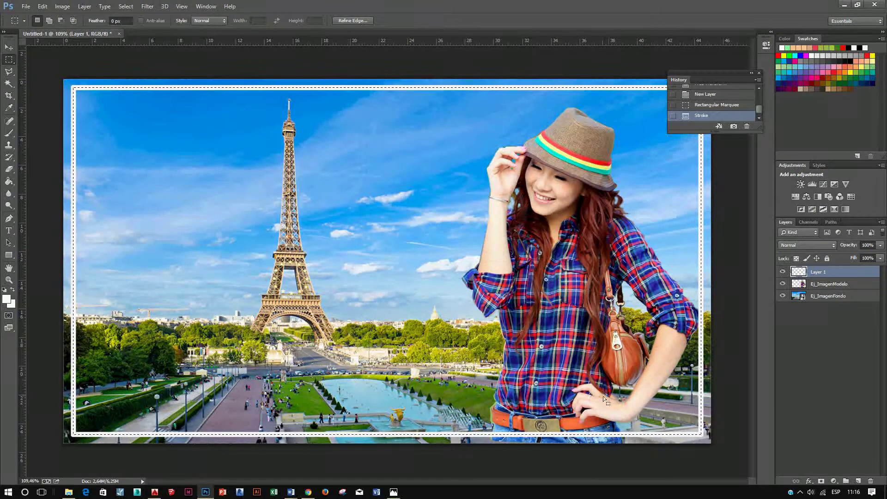
left_click(696, 105)
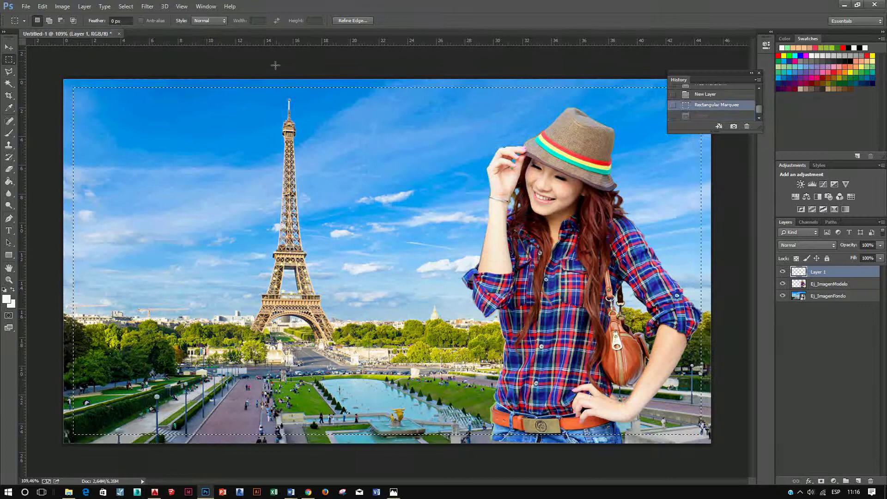
- Stroke the inset selection in white at 15 px width, then deselect it
right_click(113, 94)
left_click(137, 235)
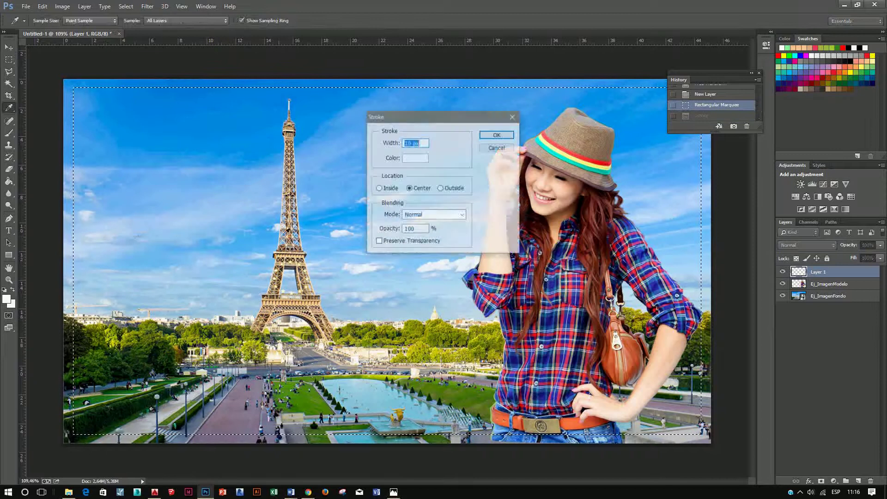
double_click(407, 142)
type("15")
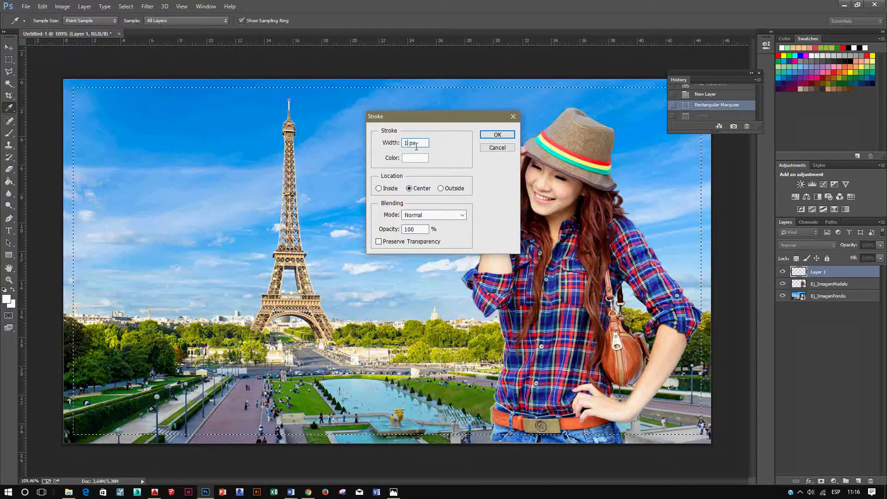
left_click(492, 136)
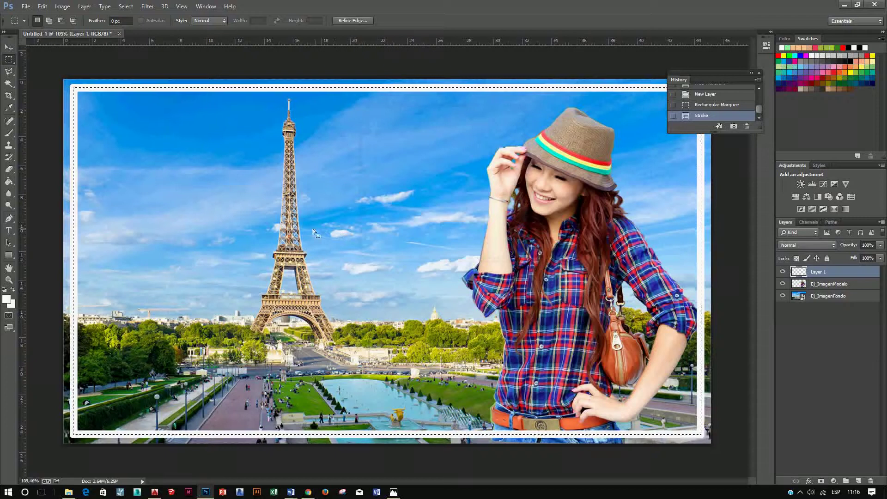
left_click(9, 47)
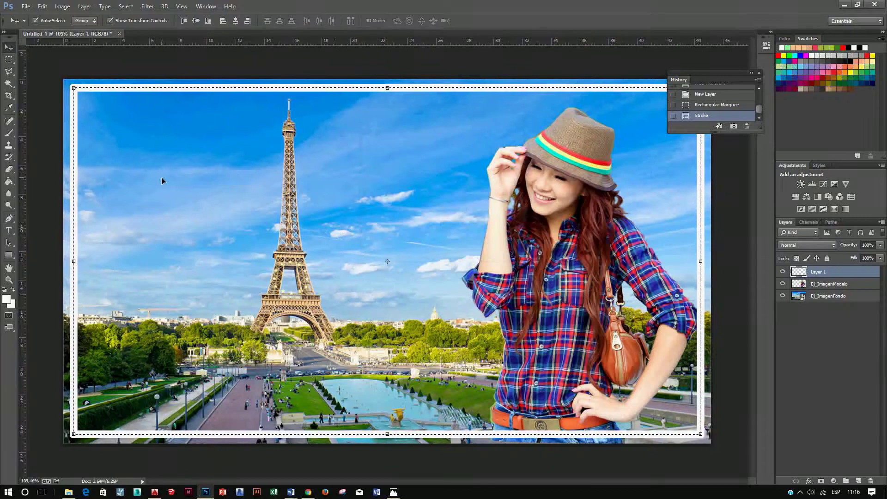
key("ctrl+d")
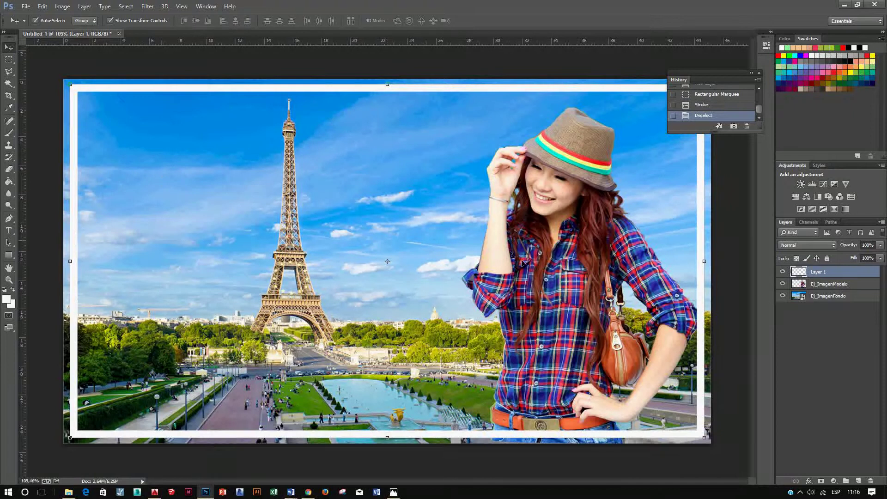